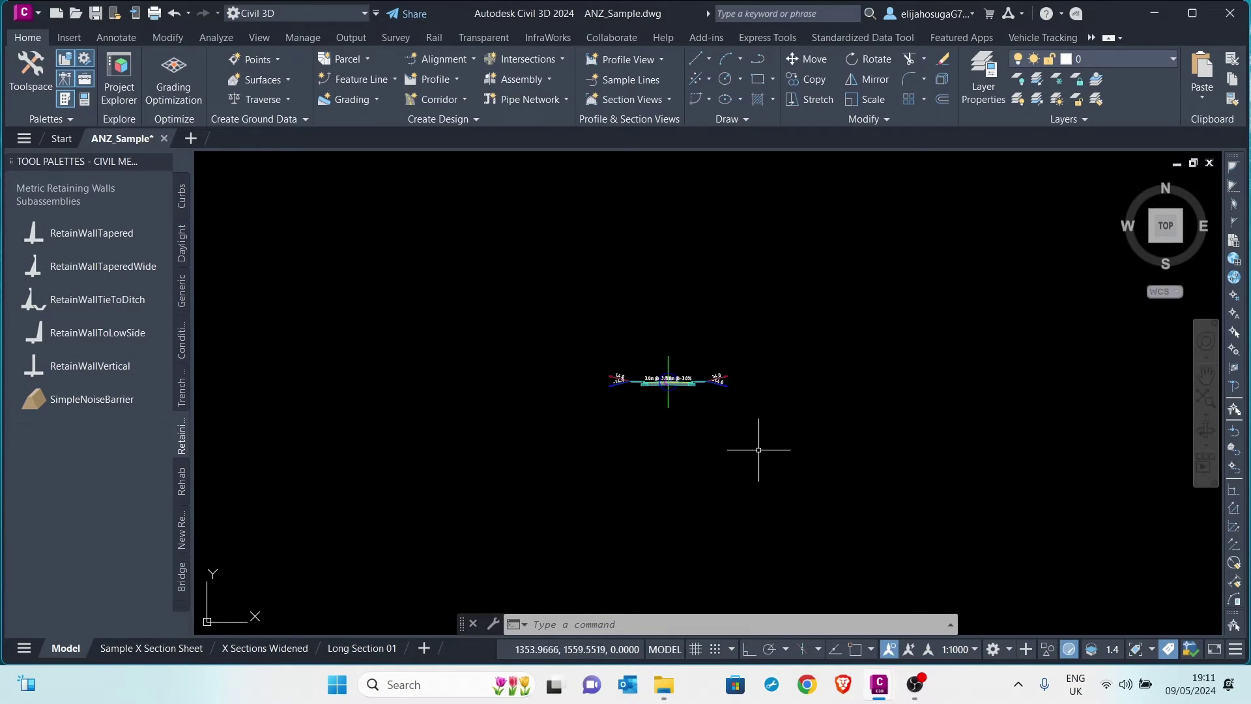
Zoom from the corridor plan onto the long section showing design and existing levels against datum 190.000
middle_drag(572, 489, 644, 361)
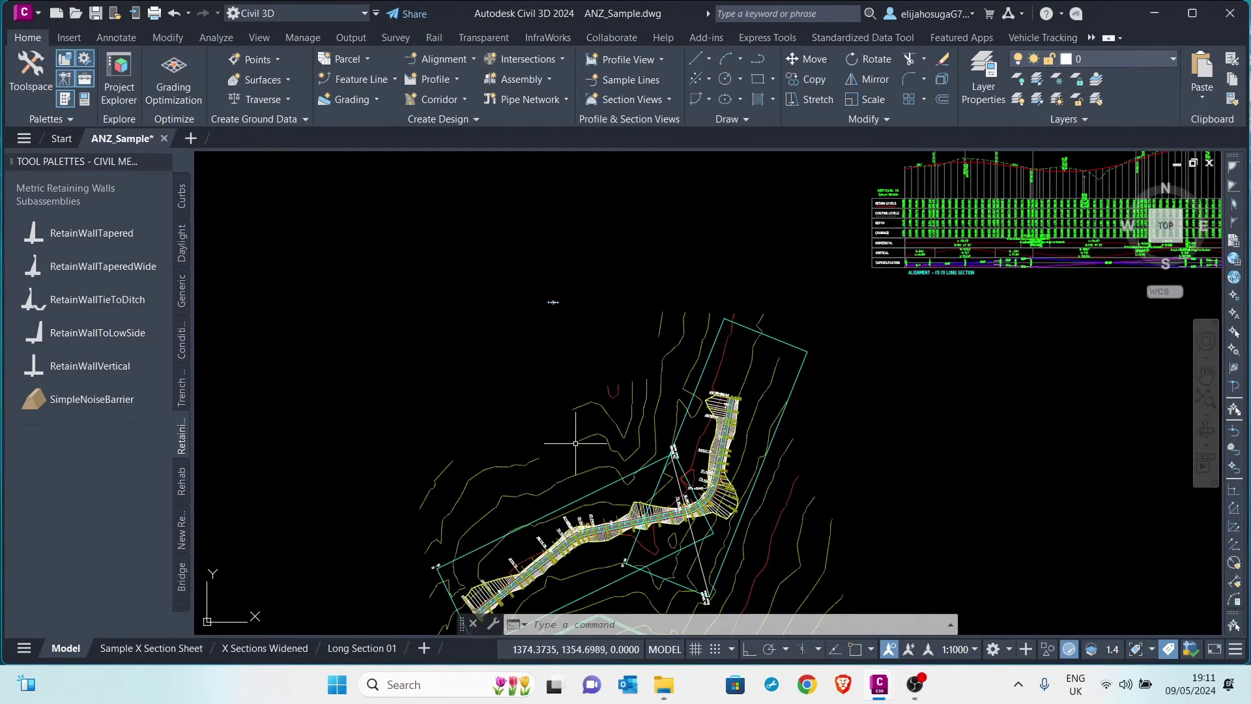
scroll(586, 492, up, 8)
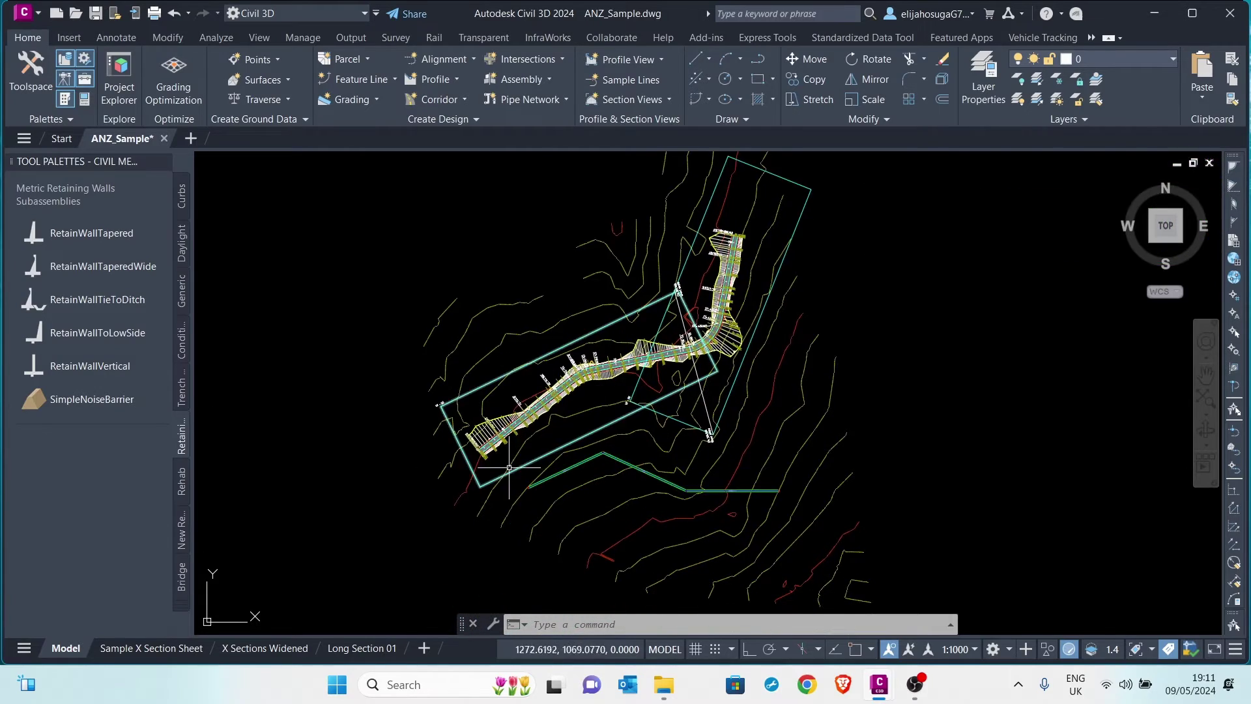
scroll(521, 446, down, 5)
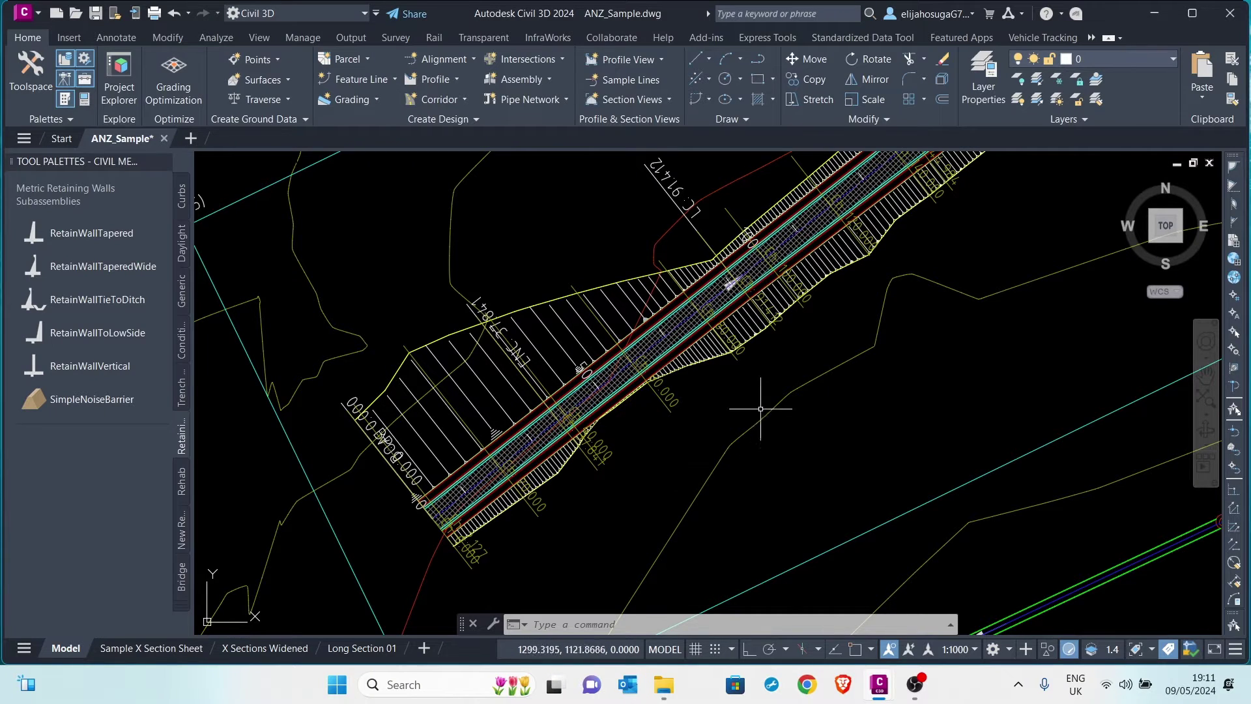
scroll(760, 413, down, 5)
scroll(633, 426, up, 4)
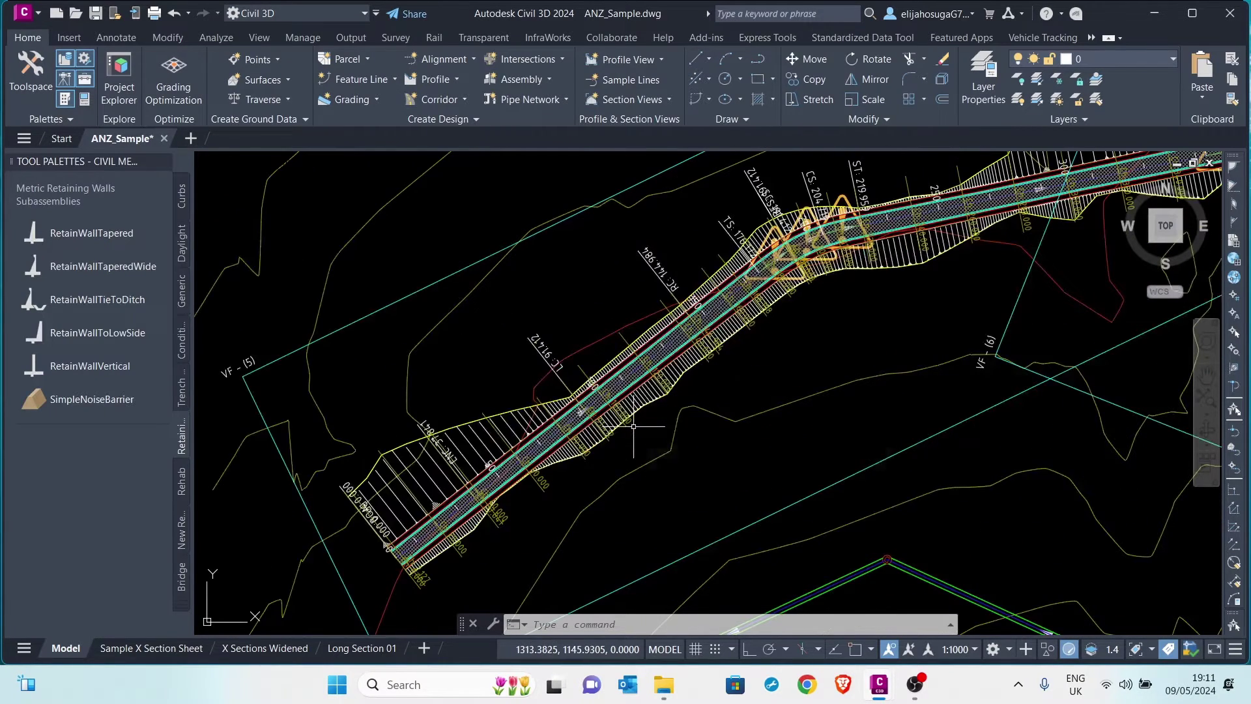
scroll(725, 391, up, 4)
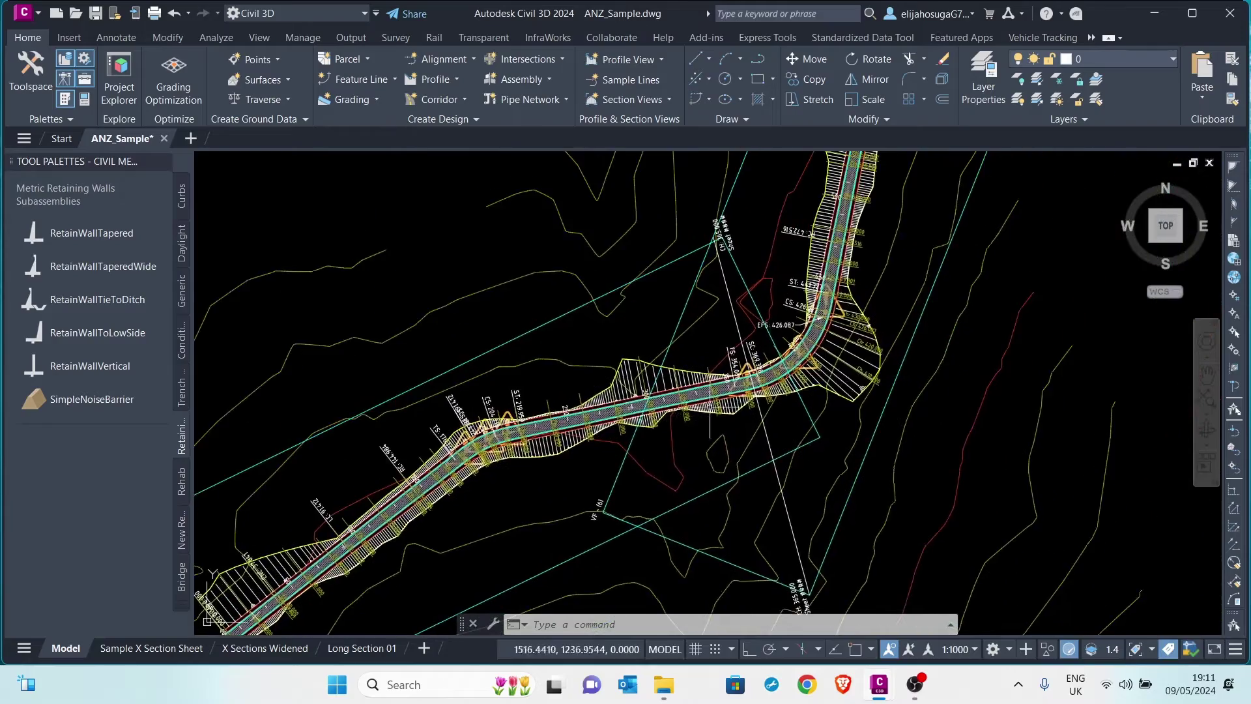
scroll(437, 424, down, 6)
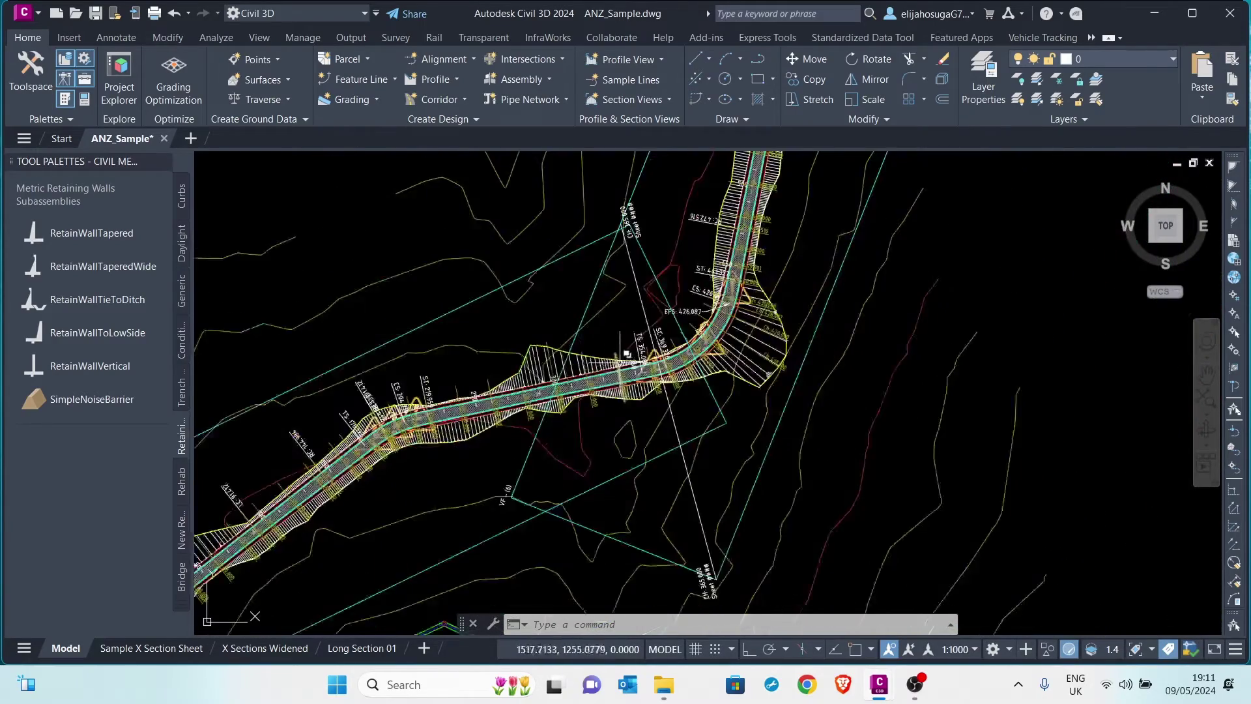
middle_drag(437, 426, 736, 287)
scroll(782, 319, down, 3)
middle_drag(827, 343, 702, 402)
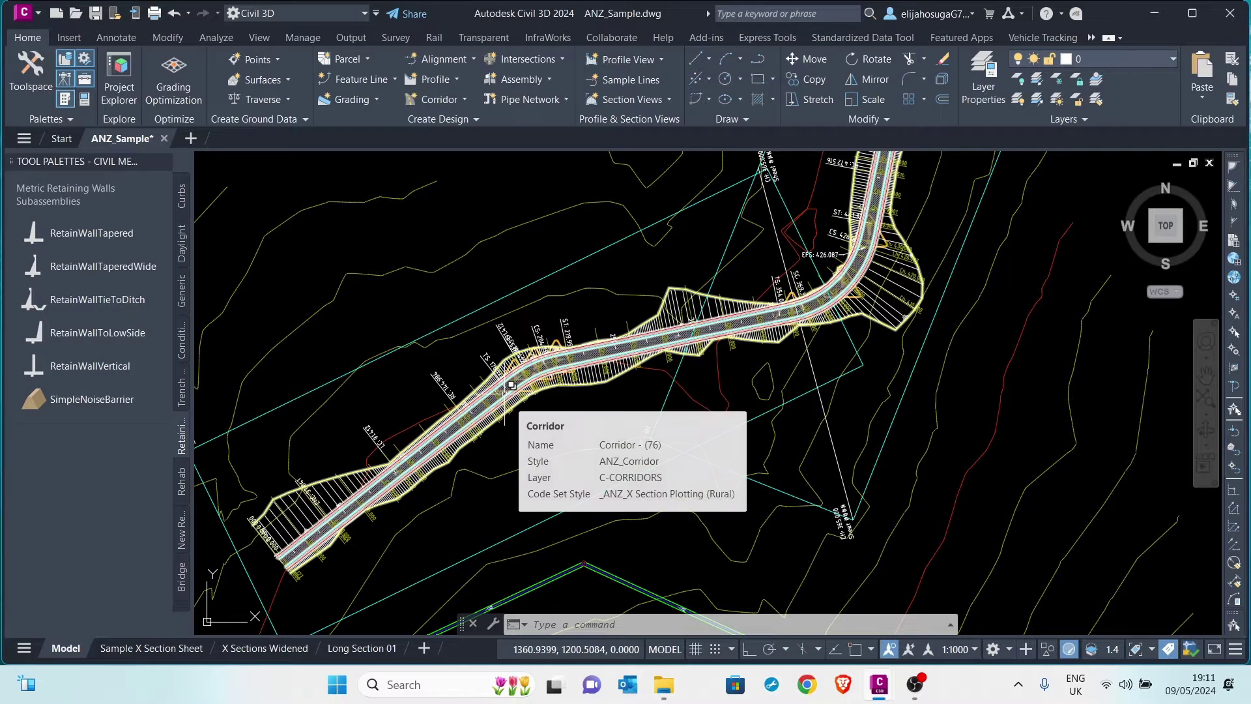
scroll(597, 437, up, 2)
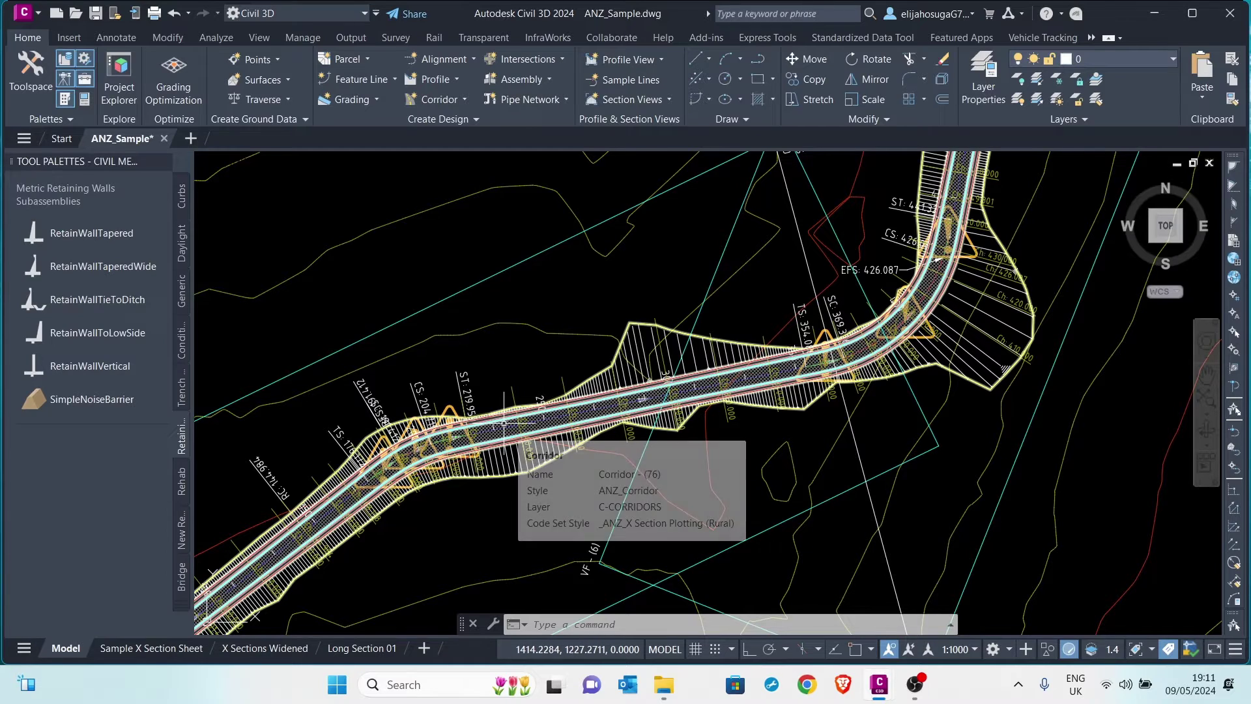
scroll(504, 422, down, 4)
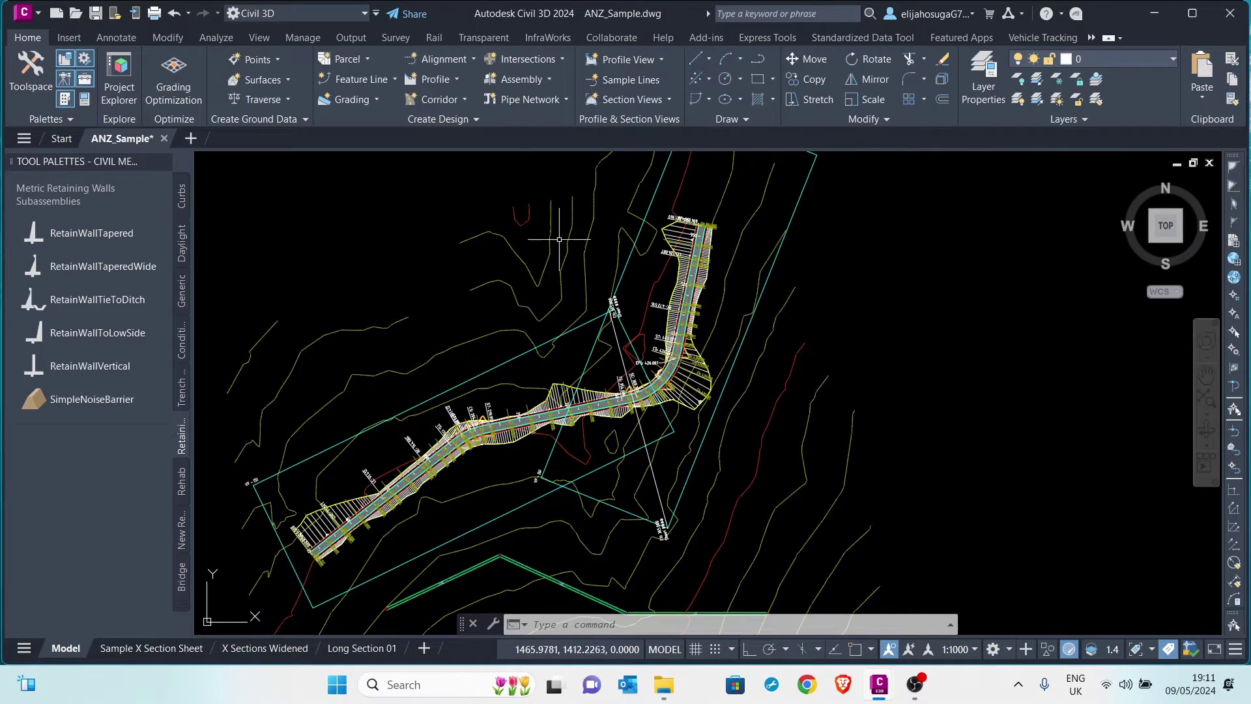
scroll(497, 352, down, 3)
scroll(606, 297, up, 3)
scroll(606, 298, up, 3)
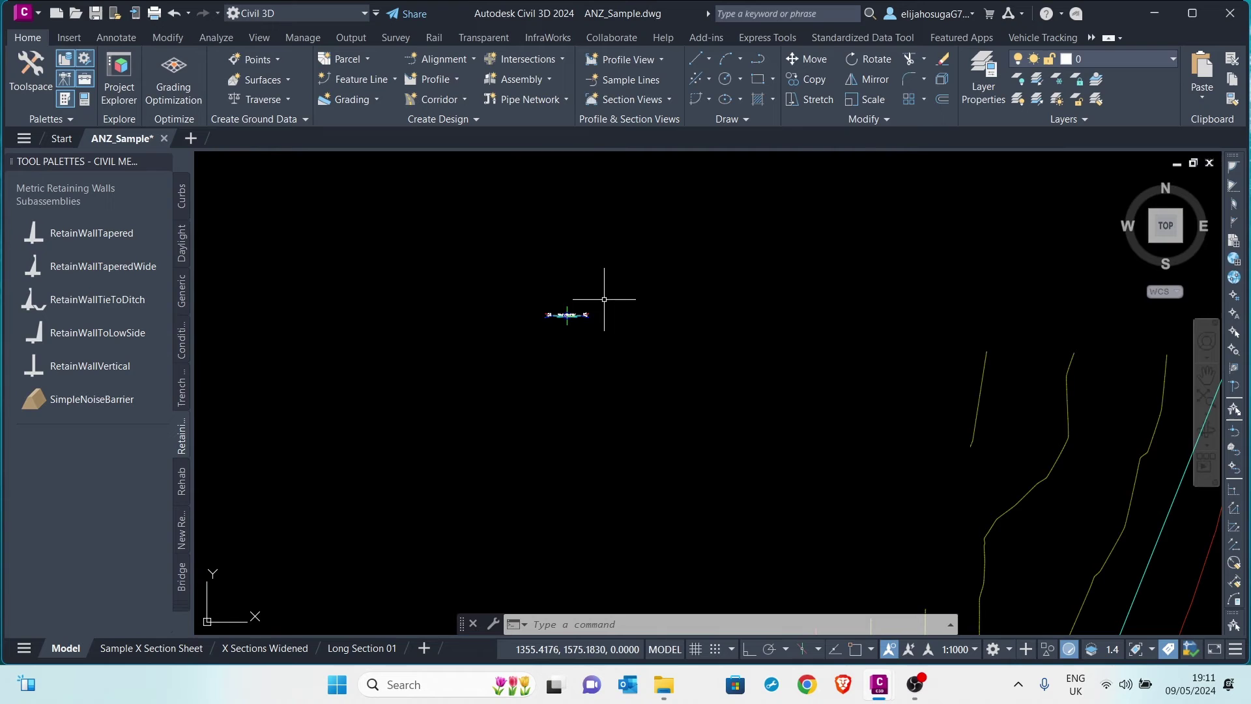
mouse_move(589, 315)
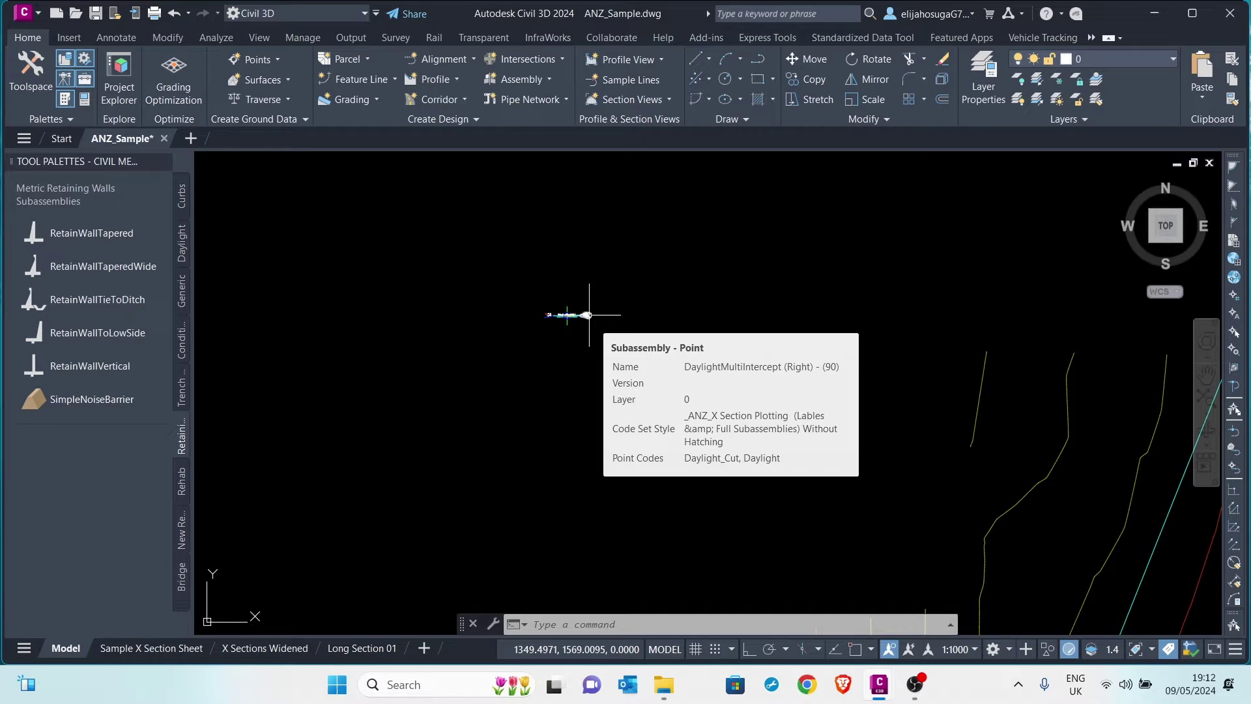
scroll(558, 296, up, 8)
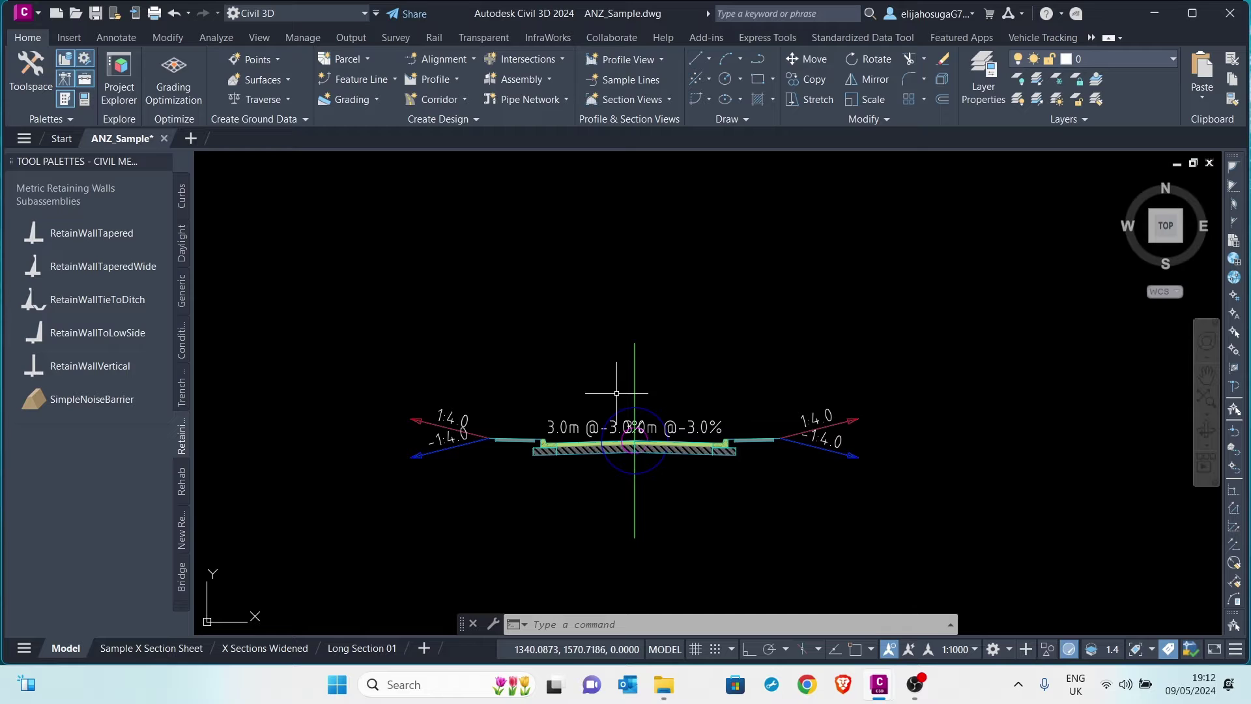
scroll(576, 381, down, 3)
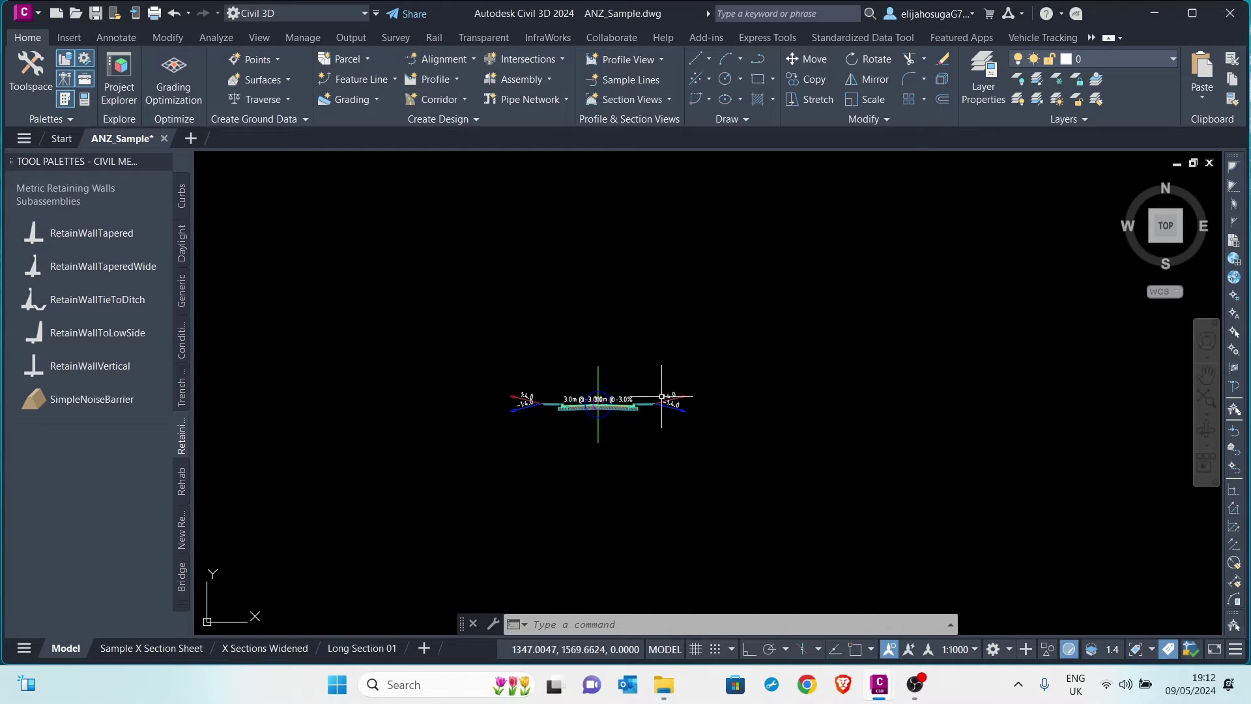
scroll(223, 452, up, 2)
scroll(849, 450, down, 2)
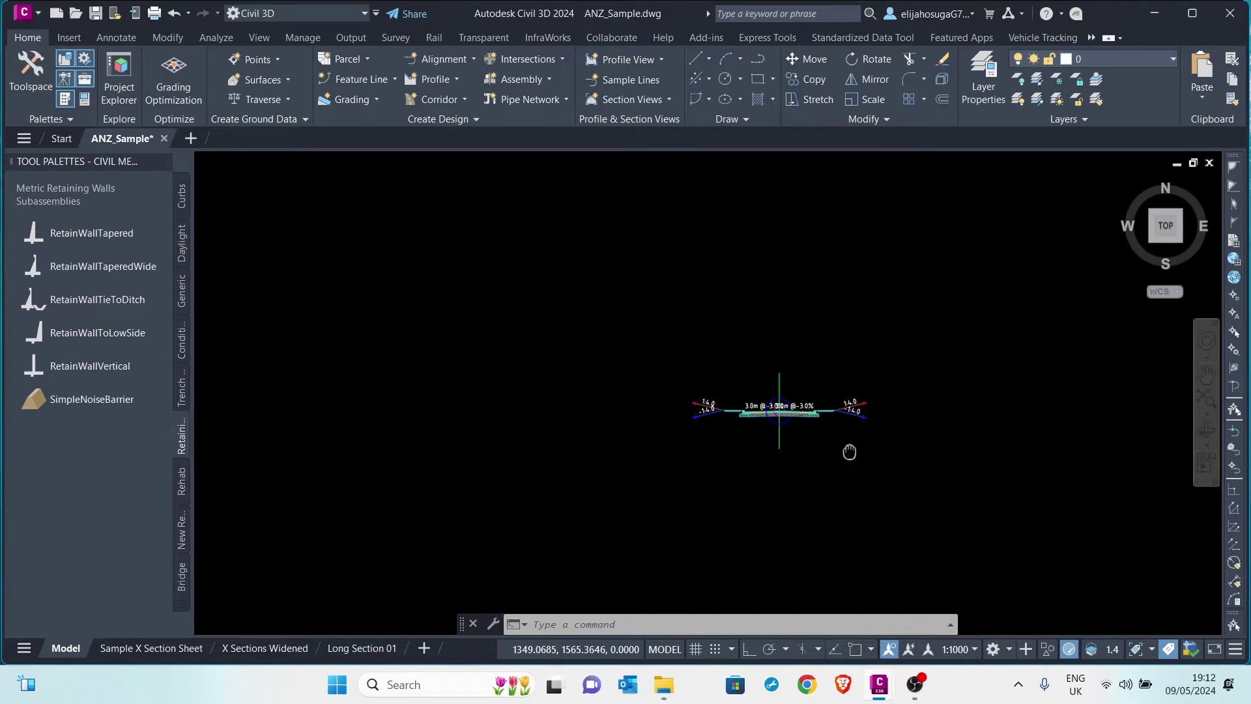
scroll(460, 400, down, 5)
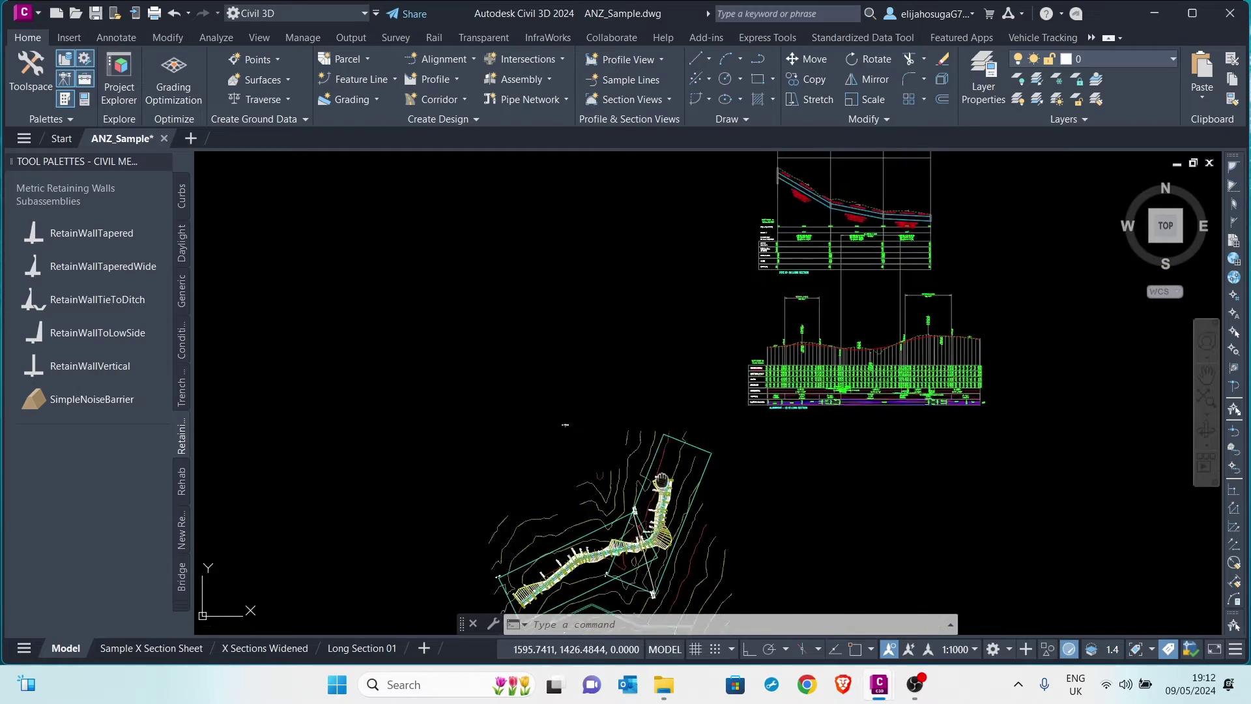
scroll(553, 461, up, 4)
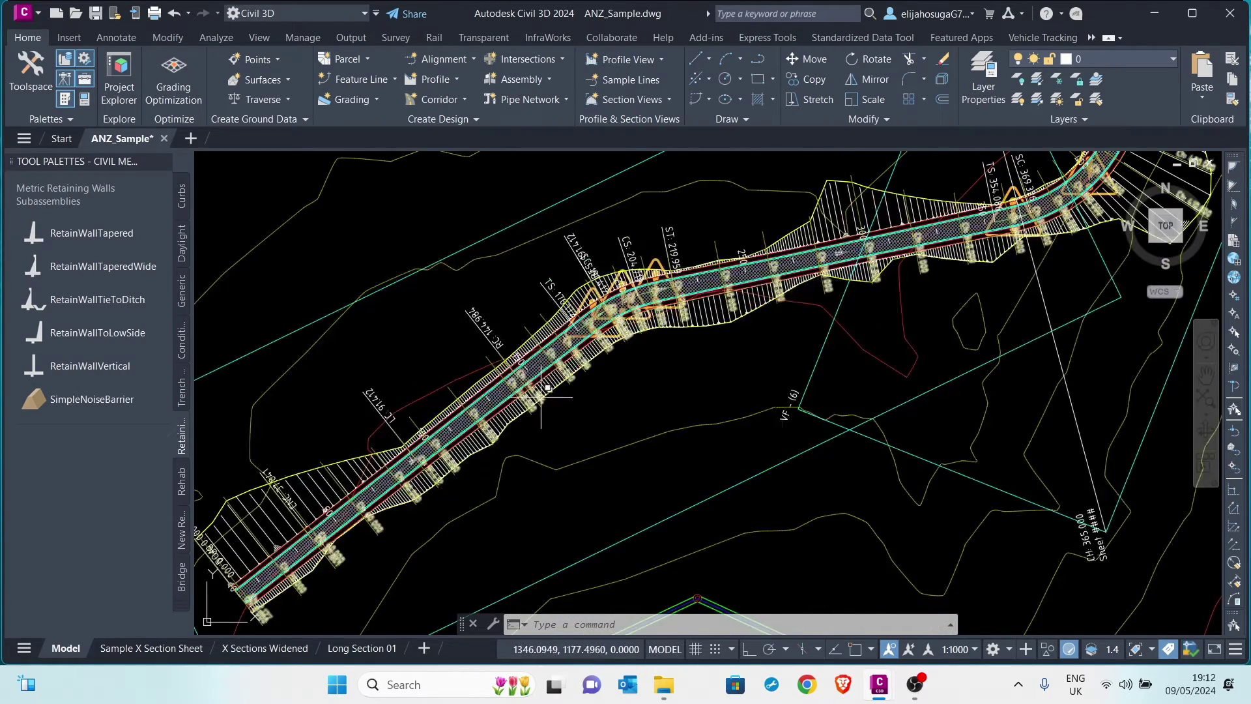
scroll(810, 260, down, 3)
scroll(639, 358, up, 6)
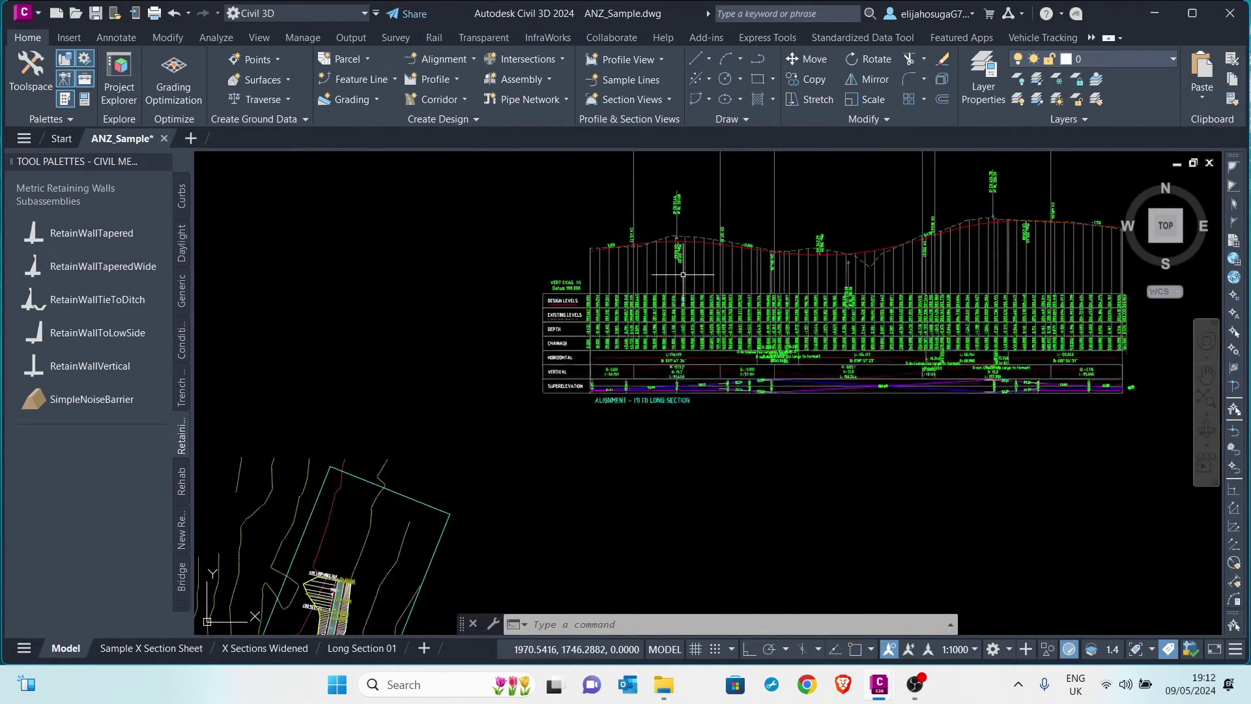
scroll(671, 314, down, 6)
middle_drag(706, 331, 706, 400)
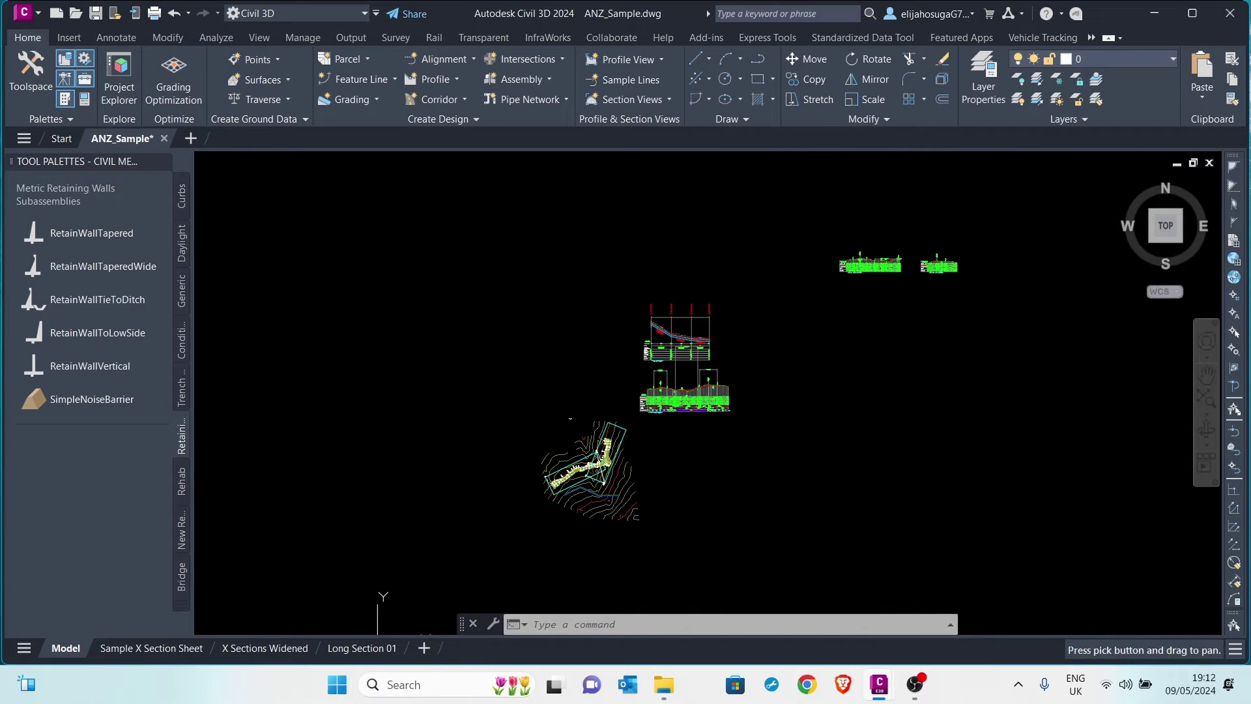
scroll(671, 323, up, 5)
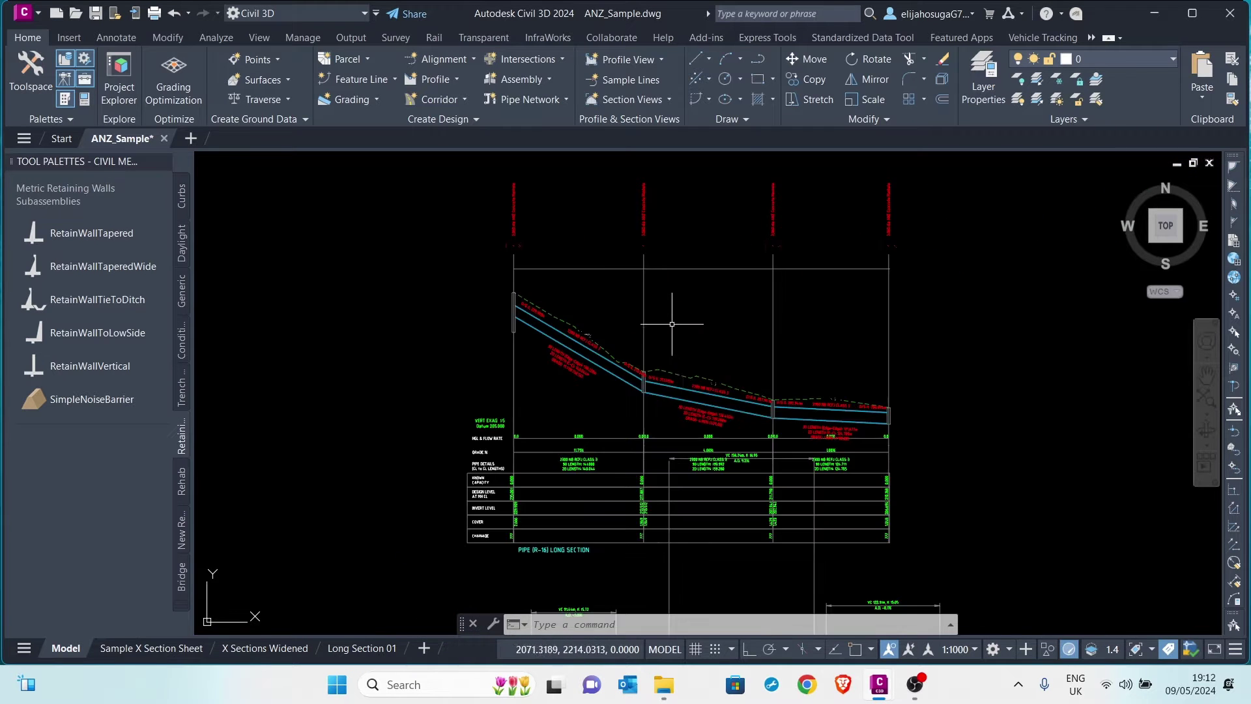
scroll(674, 345, down, 5)
scroll(654, 372, up, 4)
scroll(654, 371, up, 2)
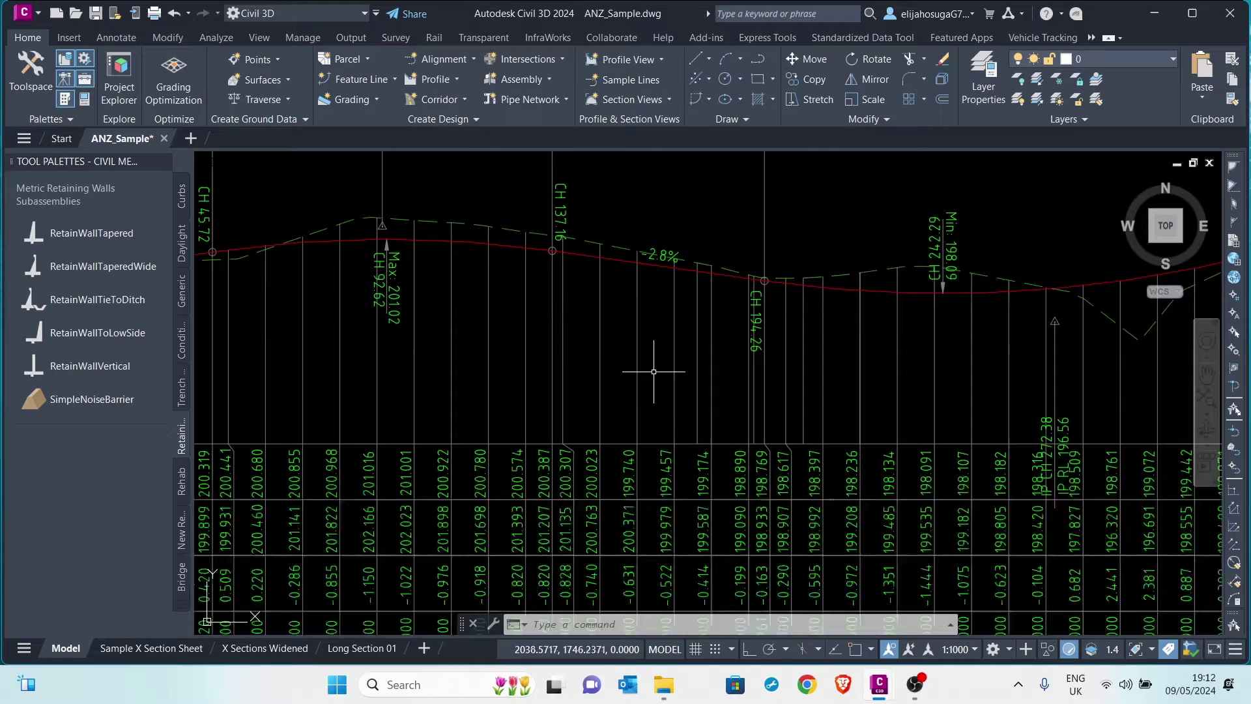
scroll(654, 371, down, 7)
scroll(680, 393, up, 6)
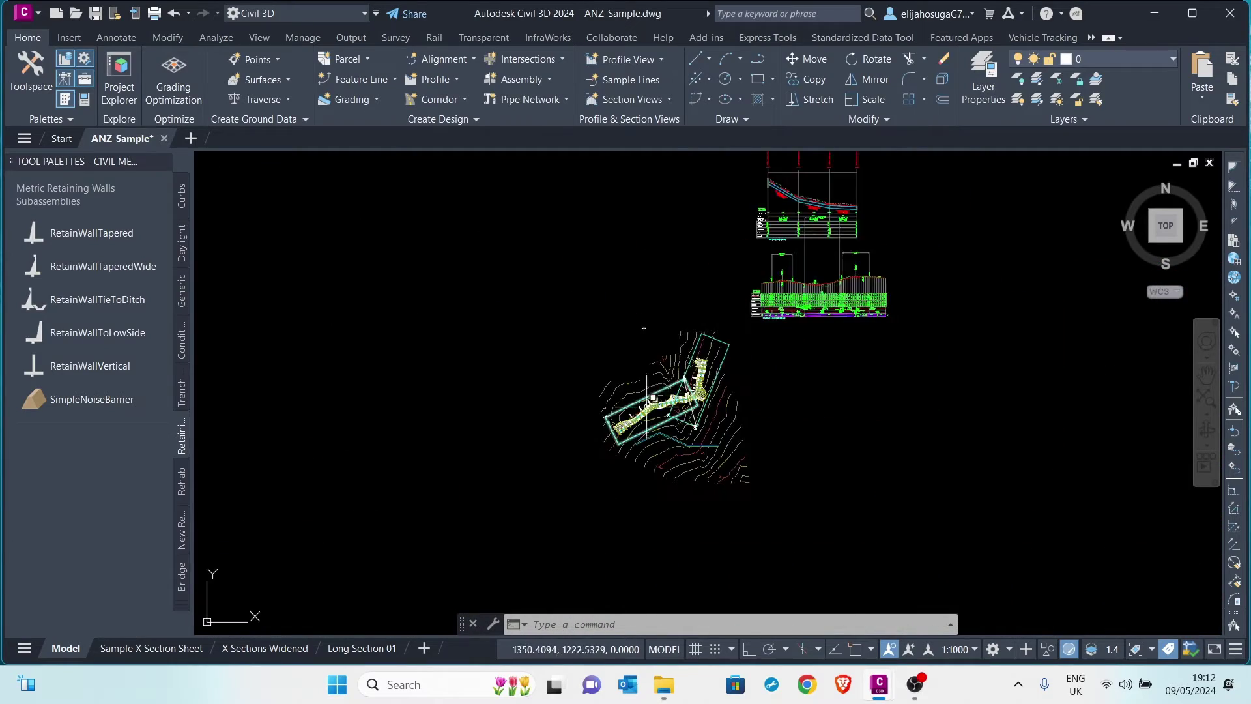
scroll(581, 486, down, 2)
scroll(582, 485, down, 3)
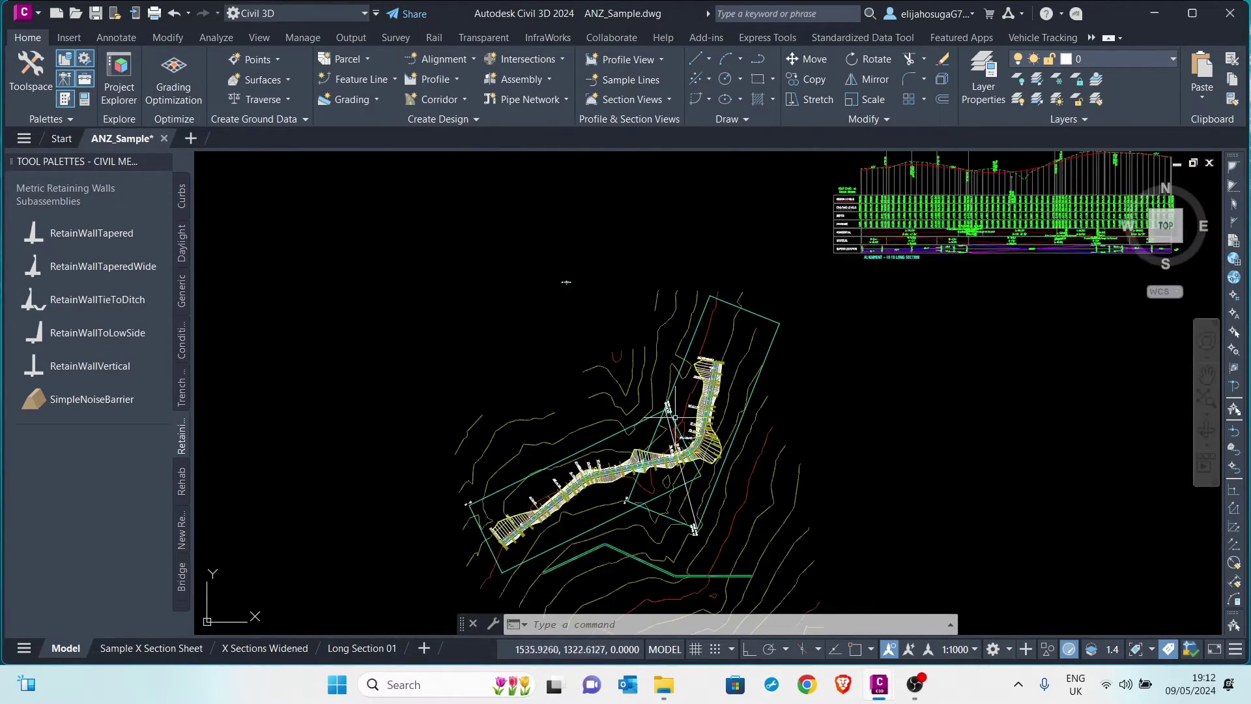
scroll(603, 357, up, 7)
scroll(617, 381, up, 4)
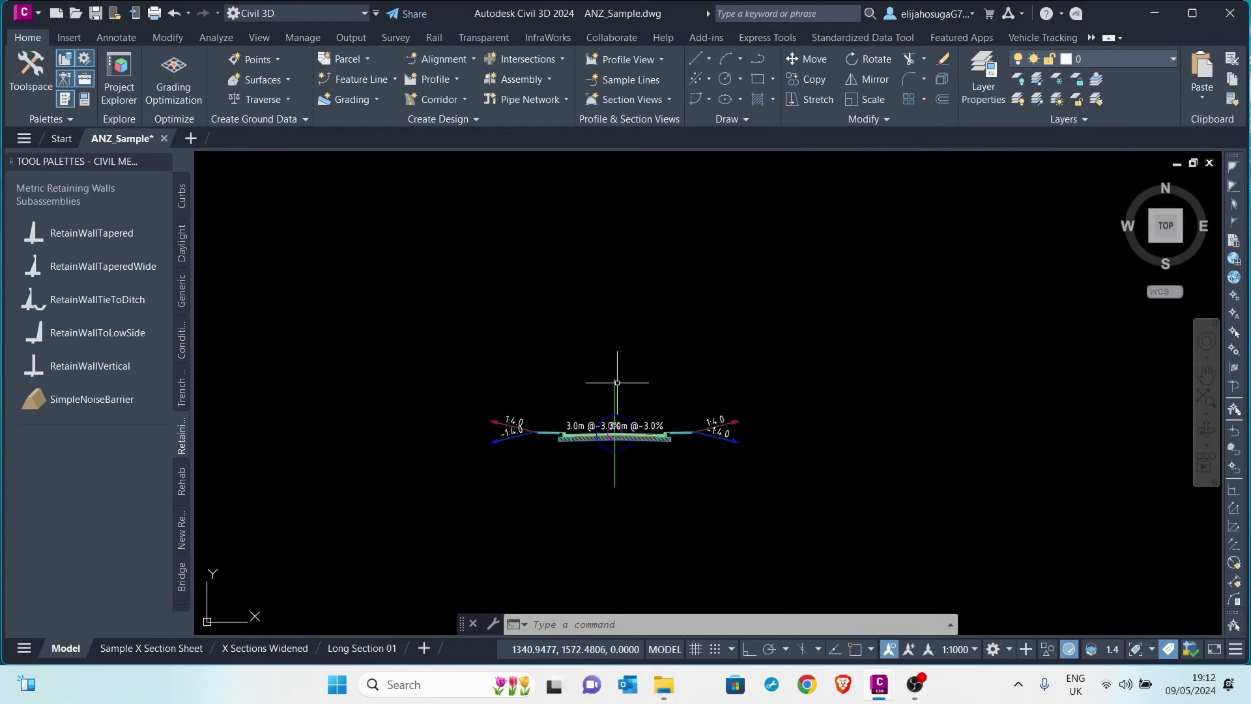
scroll(596, 402, down, 10)
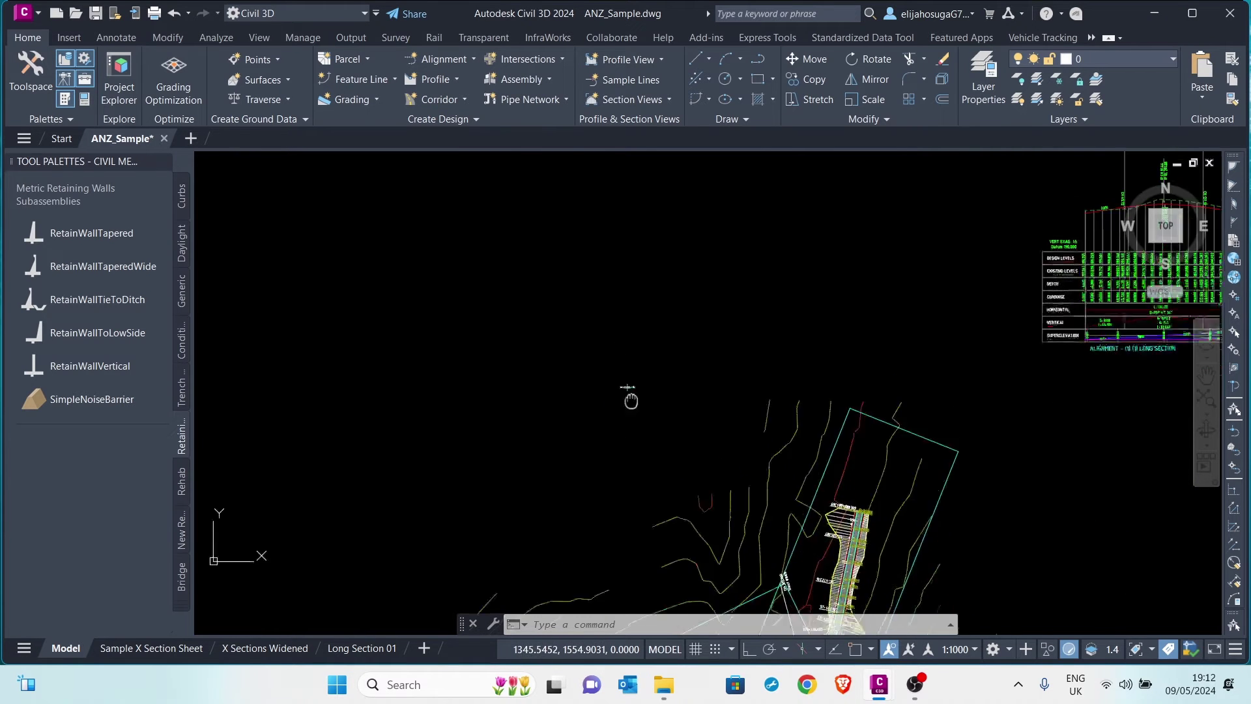
scroll(607, 339, up, 11)
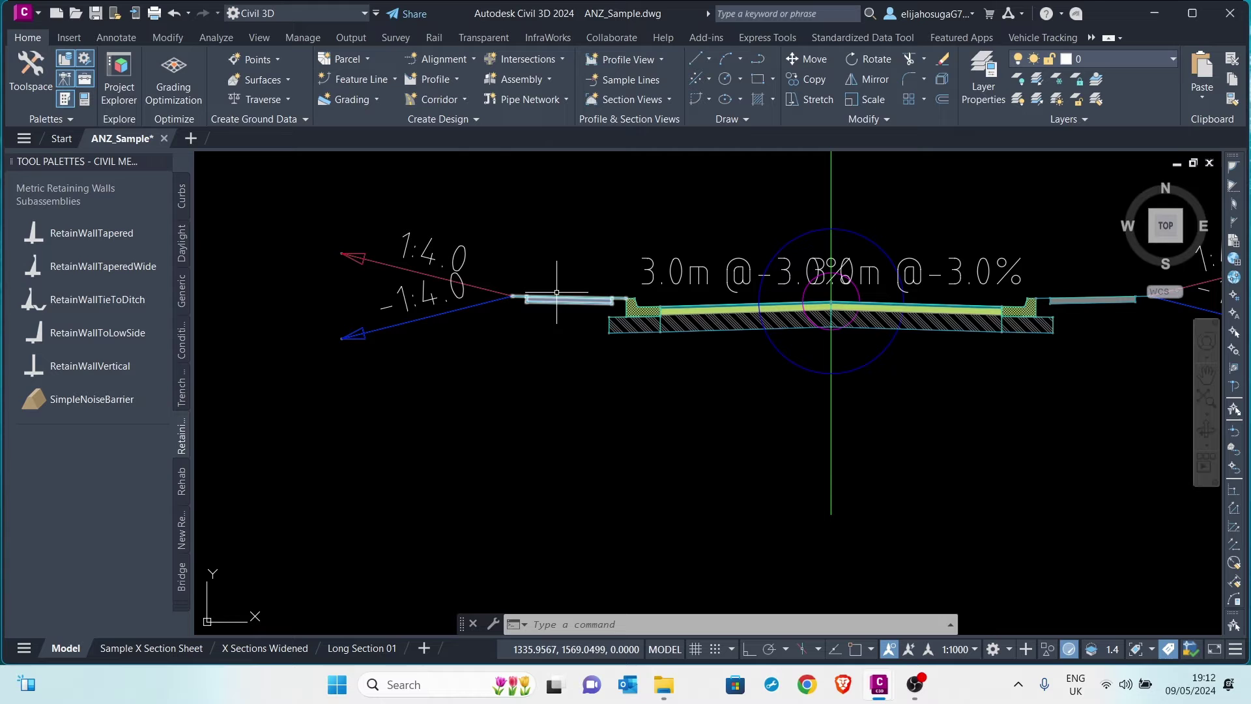
scroll(453, 302, down, 6)
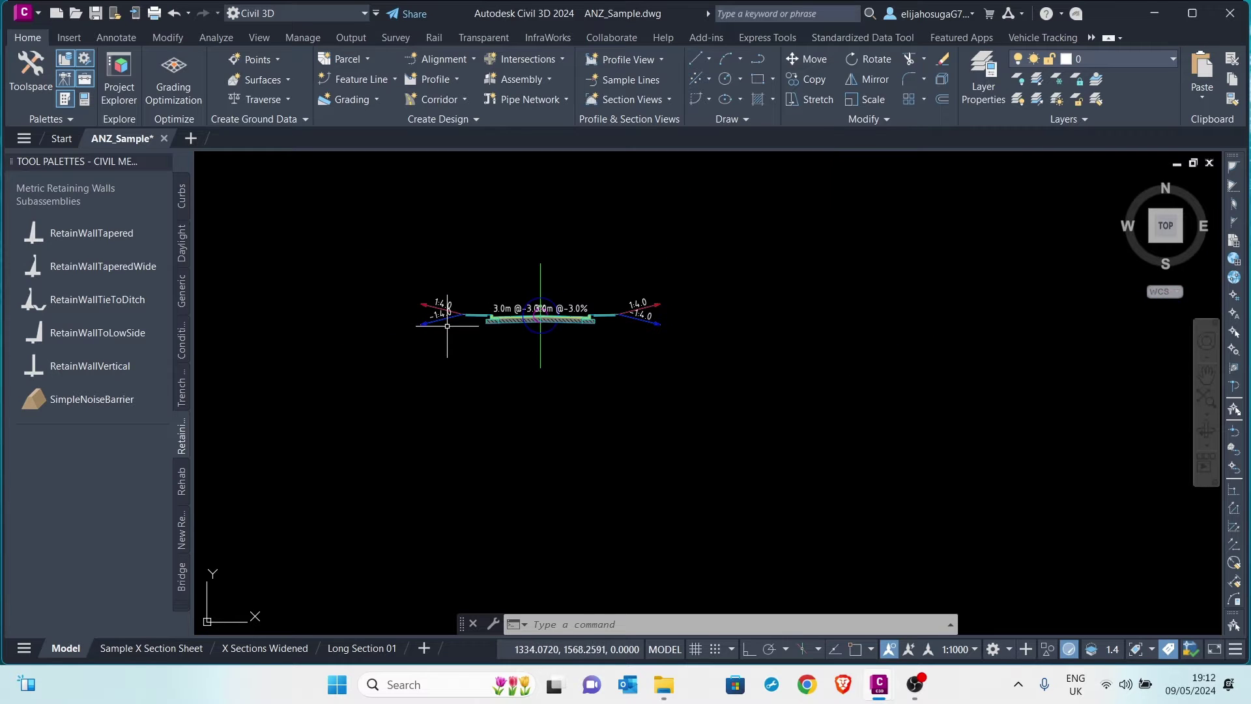
scroll(645, 322, up, 10)
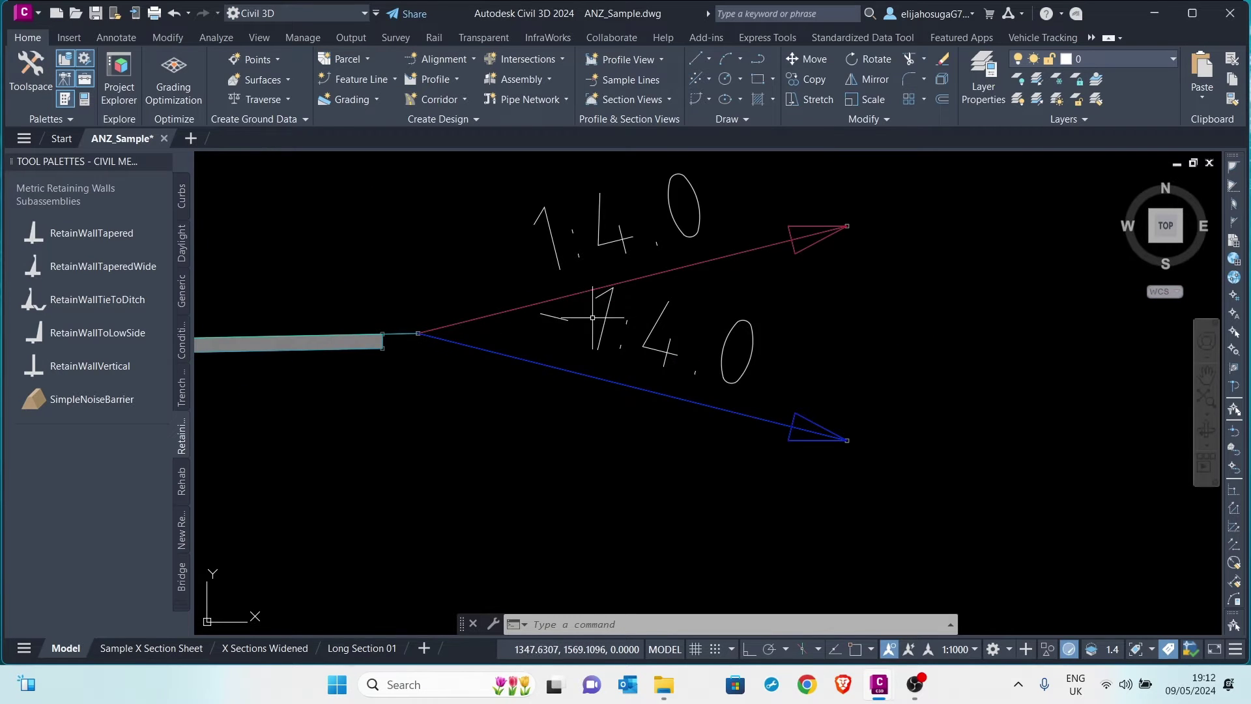
scroll(684, 316, down, 5)
scroll(689, 346, down, 8)
middle_drag(754, 365, 589, 361)
scroll(590, 364, down, 7)
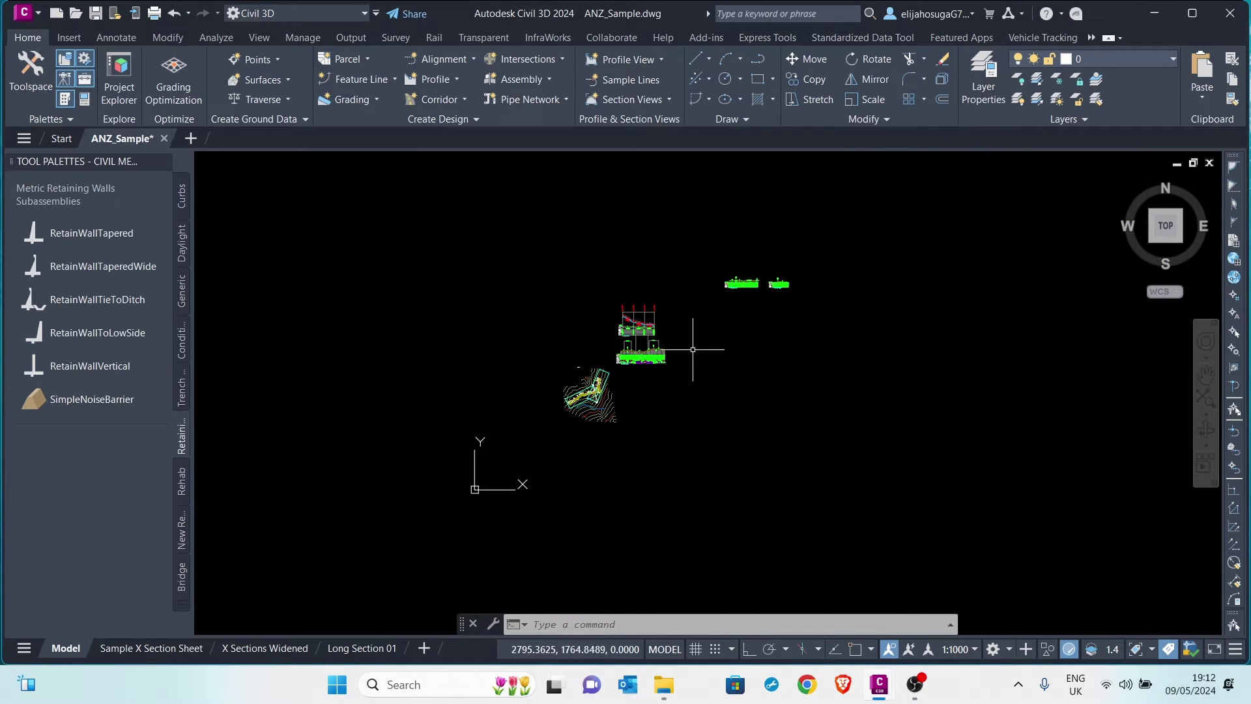
scroll(600, 405, up, 8)
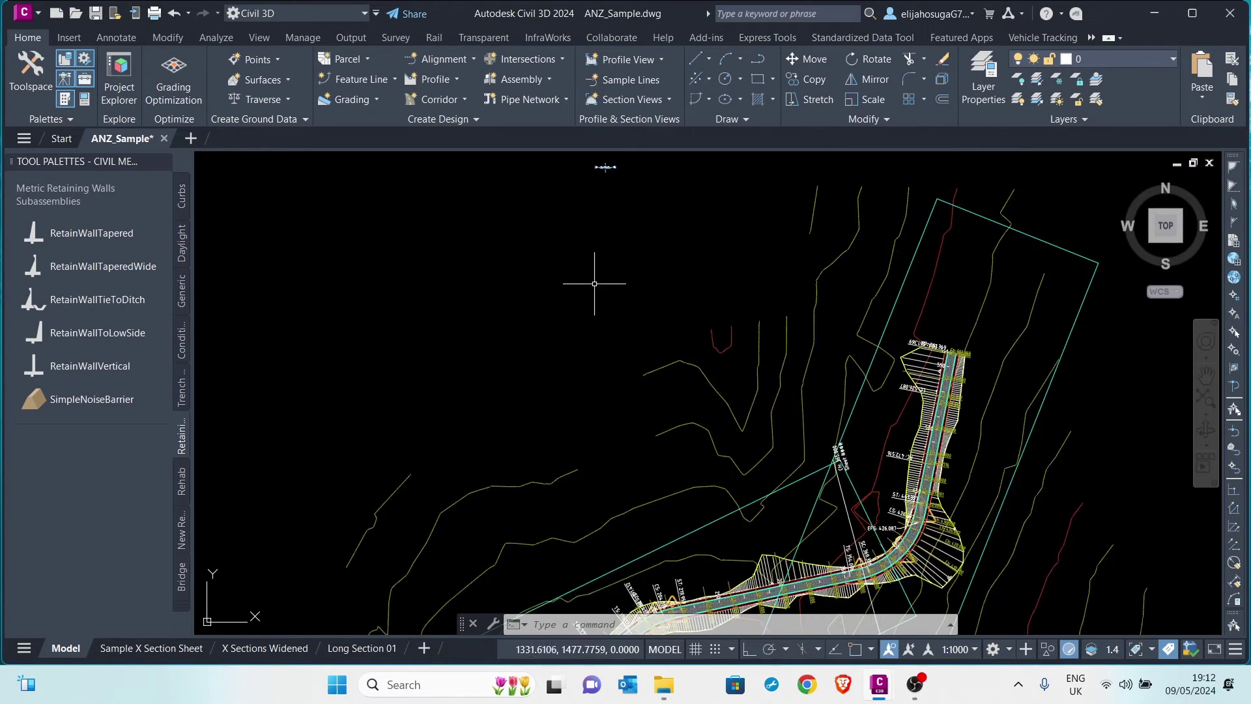
scroll(595, 280, down, 3)
scroll(834, 221, up, 10)
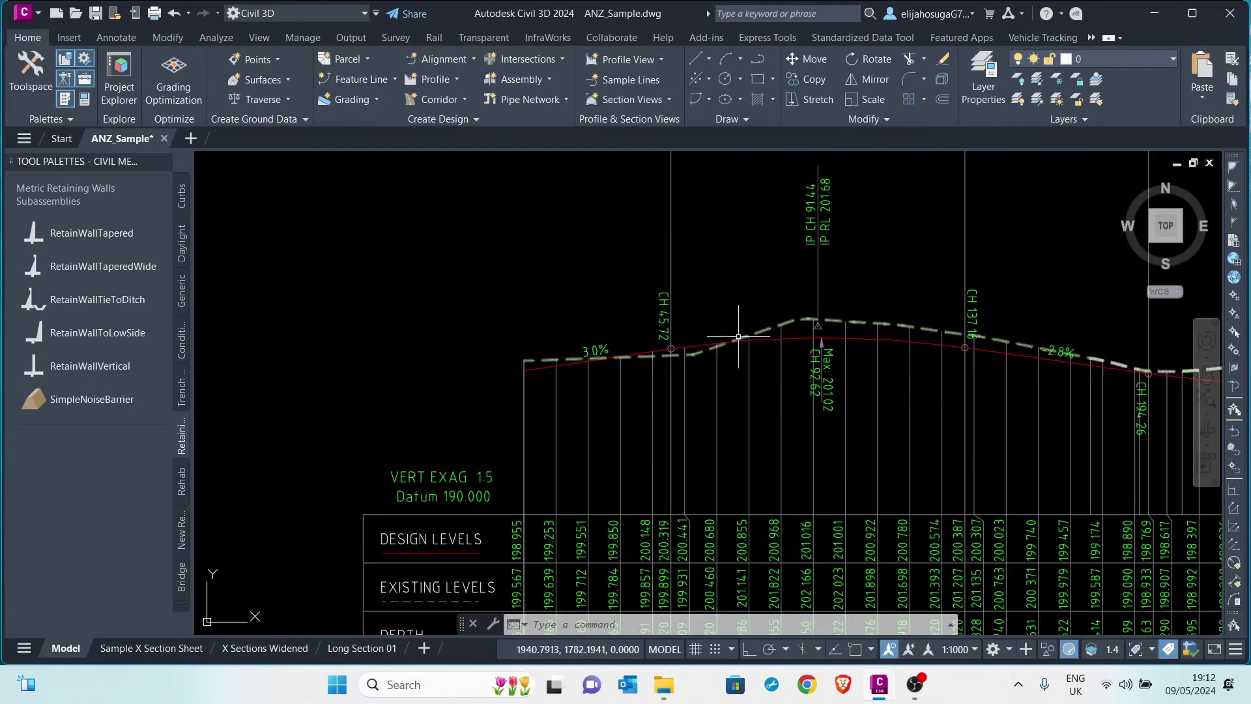
Raise all PVIs of the design profile by 2 m with Raise/Lower PVIs
click(769, 337)
scroll(743, 391, down, 4)
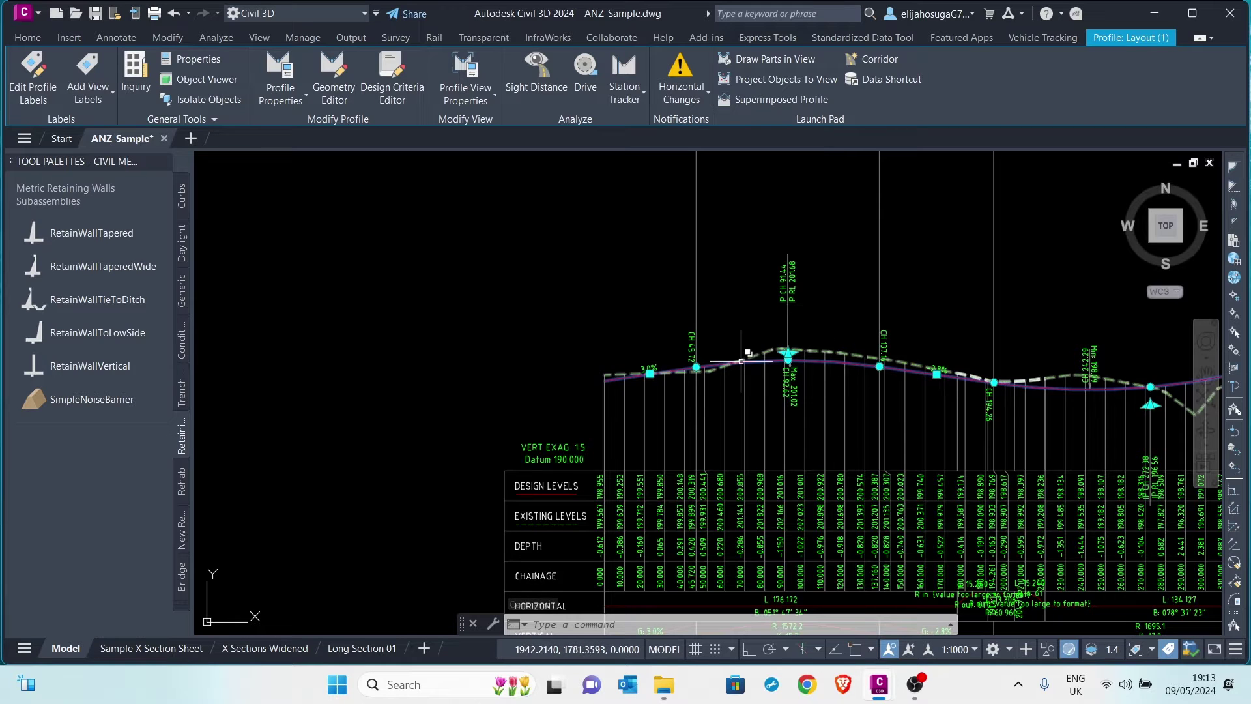
scroll(782, 326, down, 3)
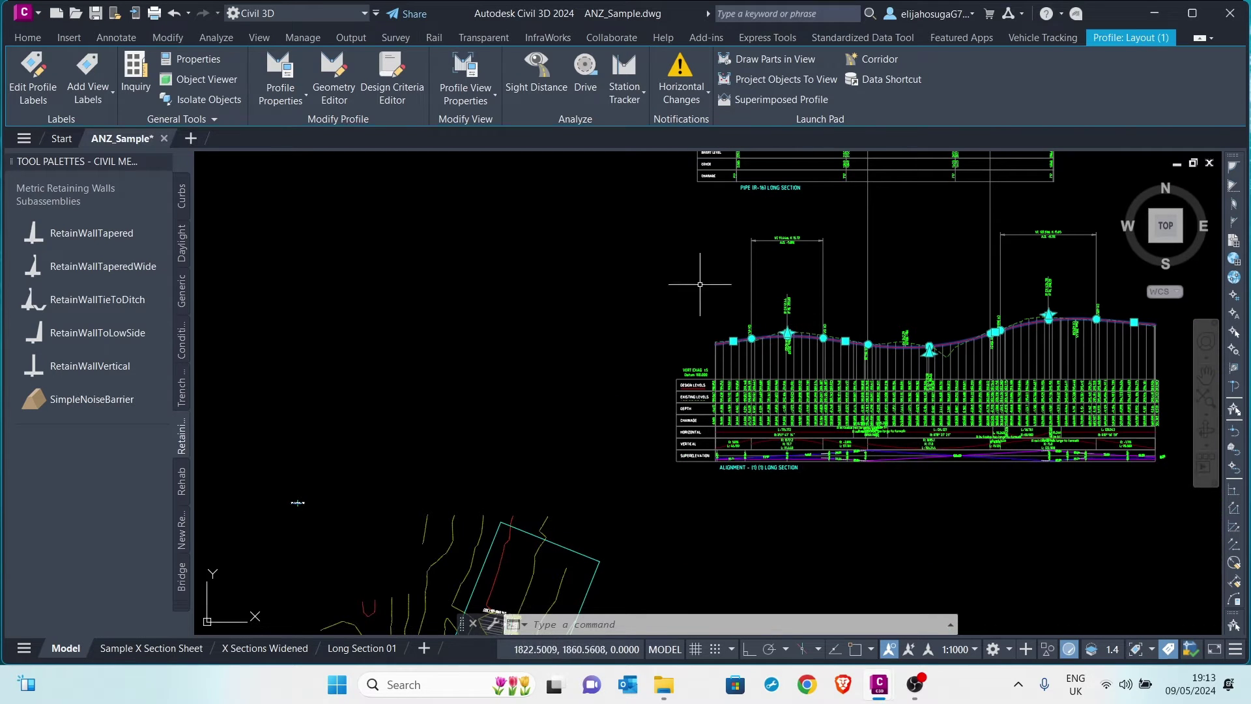
click(334, 87)
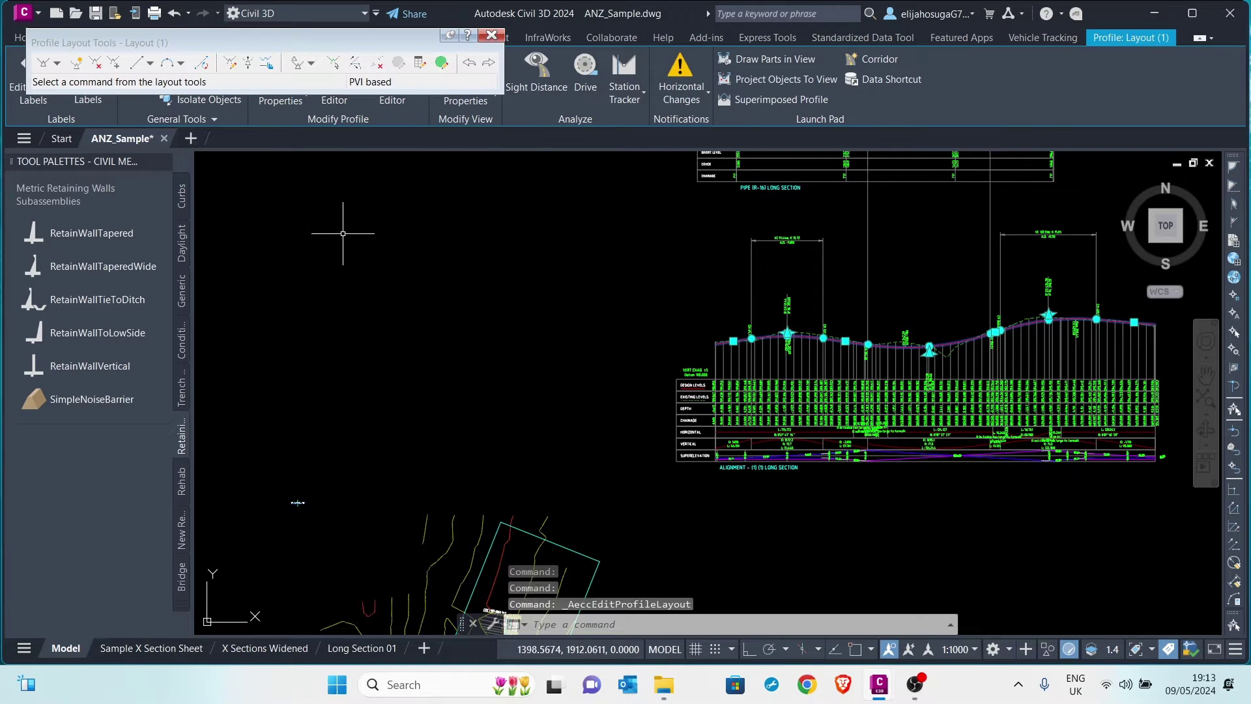
click(248, 65)
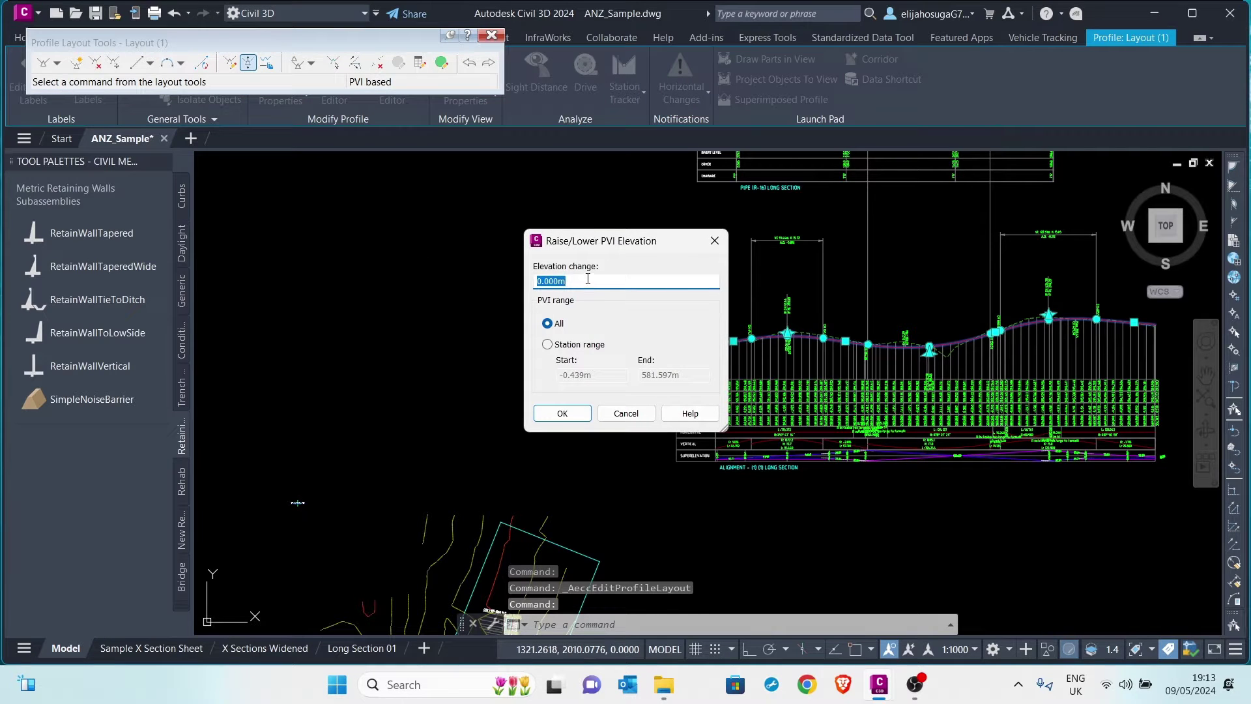
text(2)
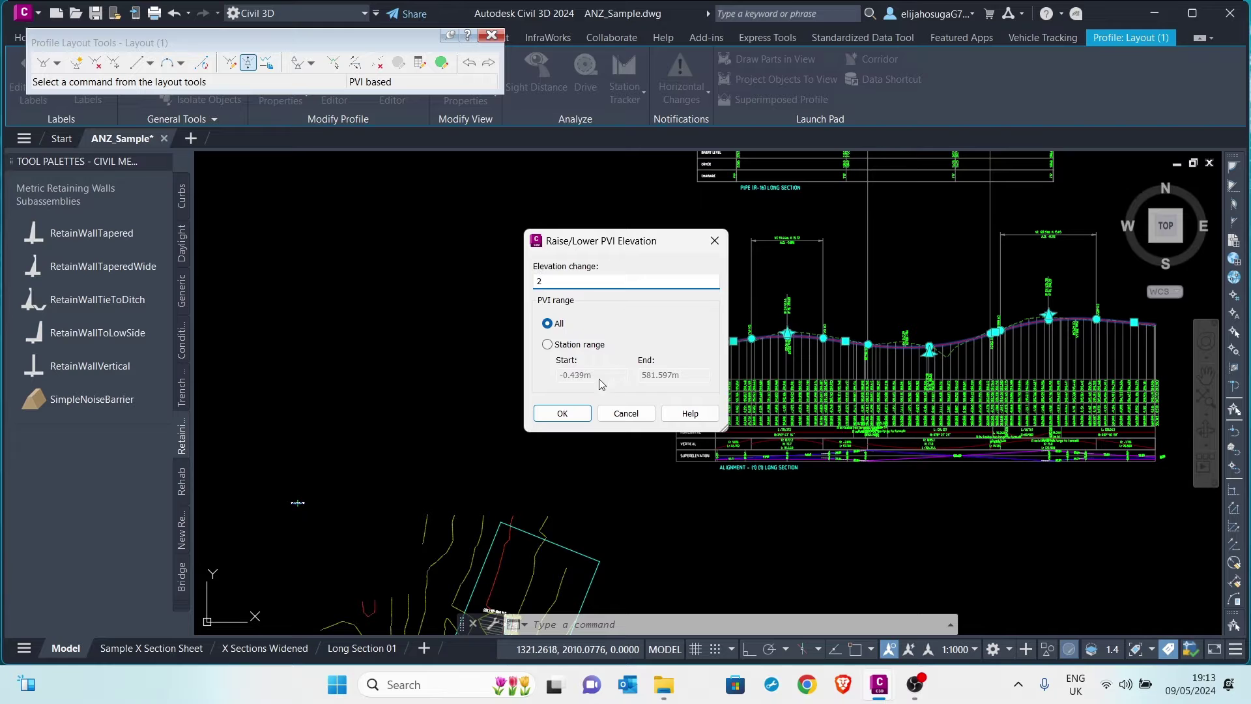
drag(592, 250, 745, 283)
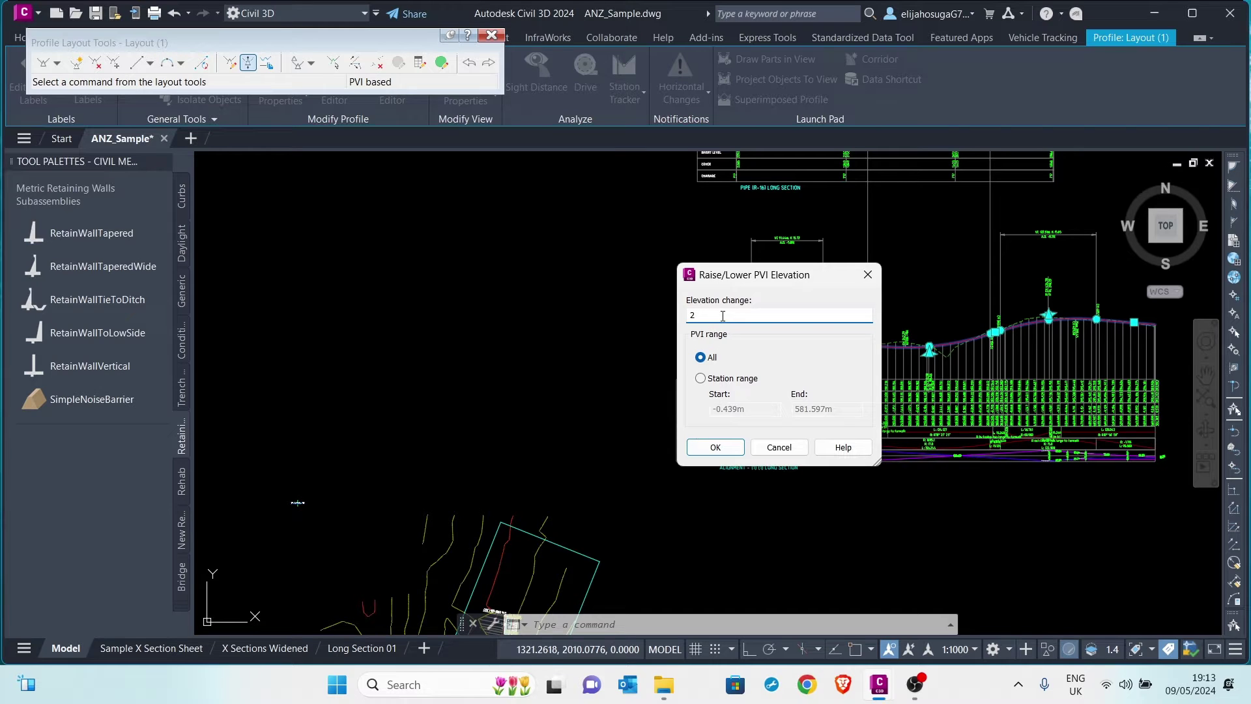
click(714, 450)
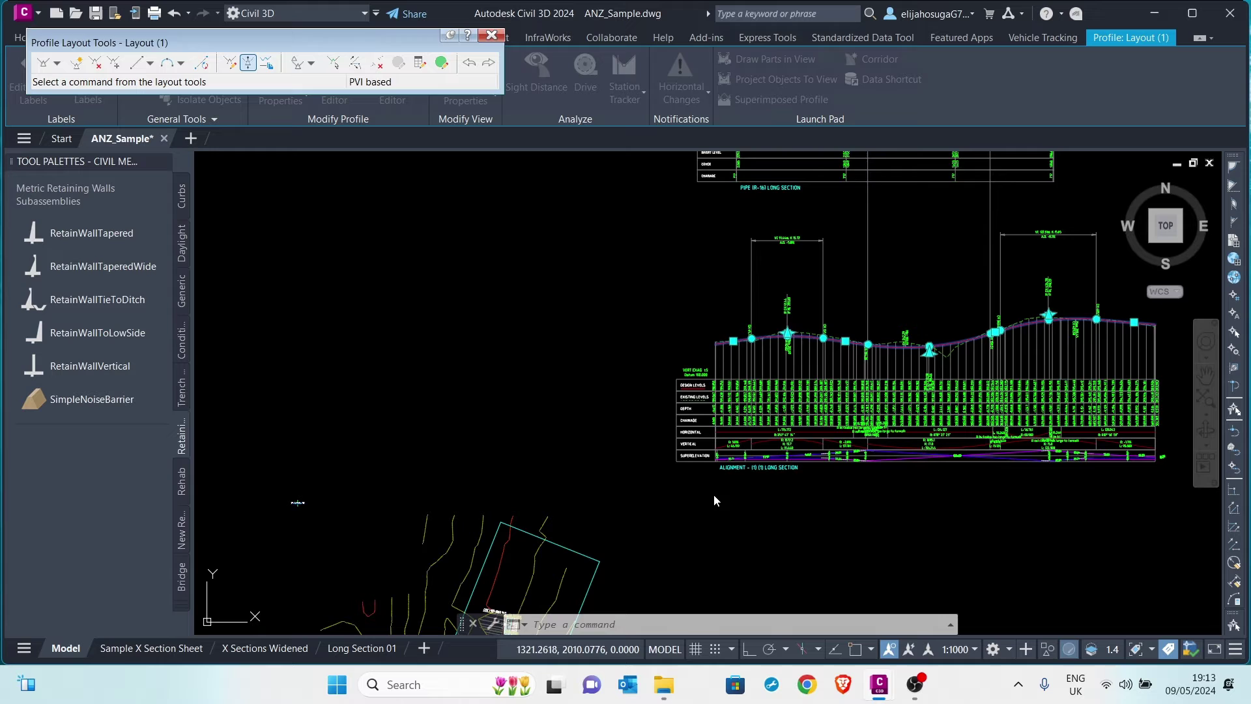
Inspect the raised profile (design 200.955 vs existing 199.567 at chainage 0.000), then clear the selection
scroll(785, 336, up, 3)
scroll(614, 373, down, 1)
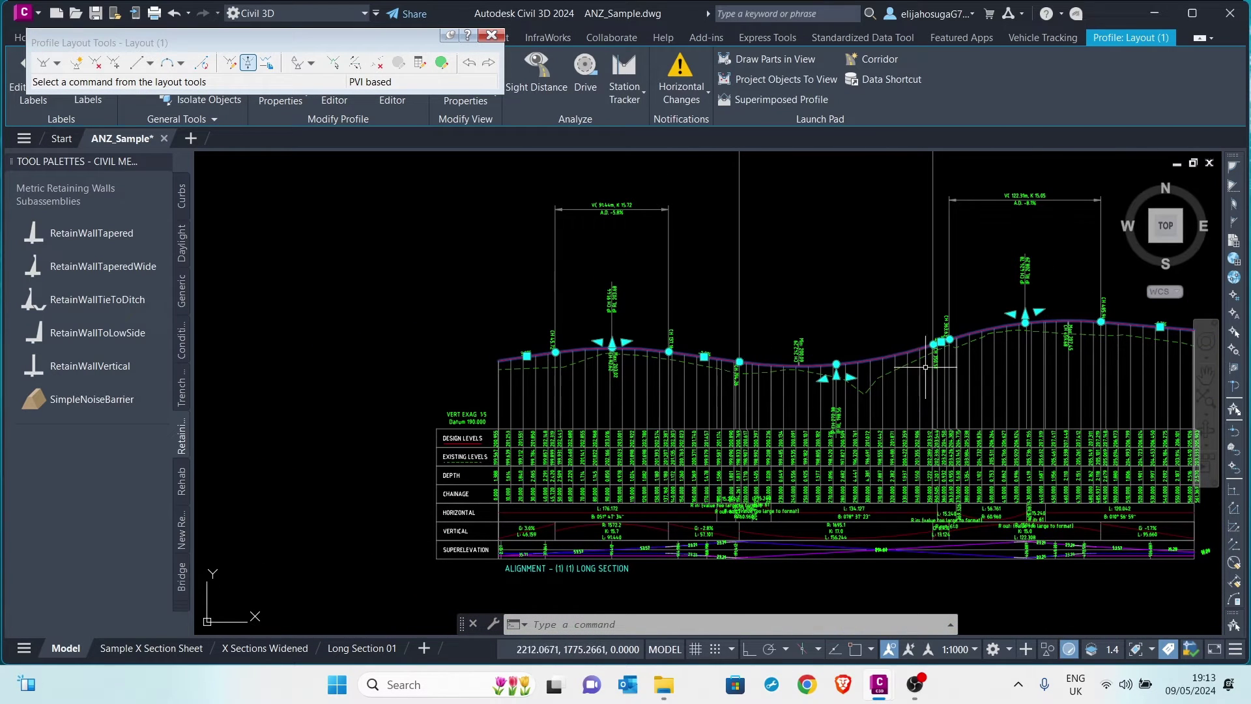
scroll(542, 368, up, 2)
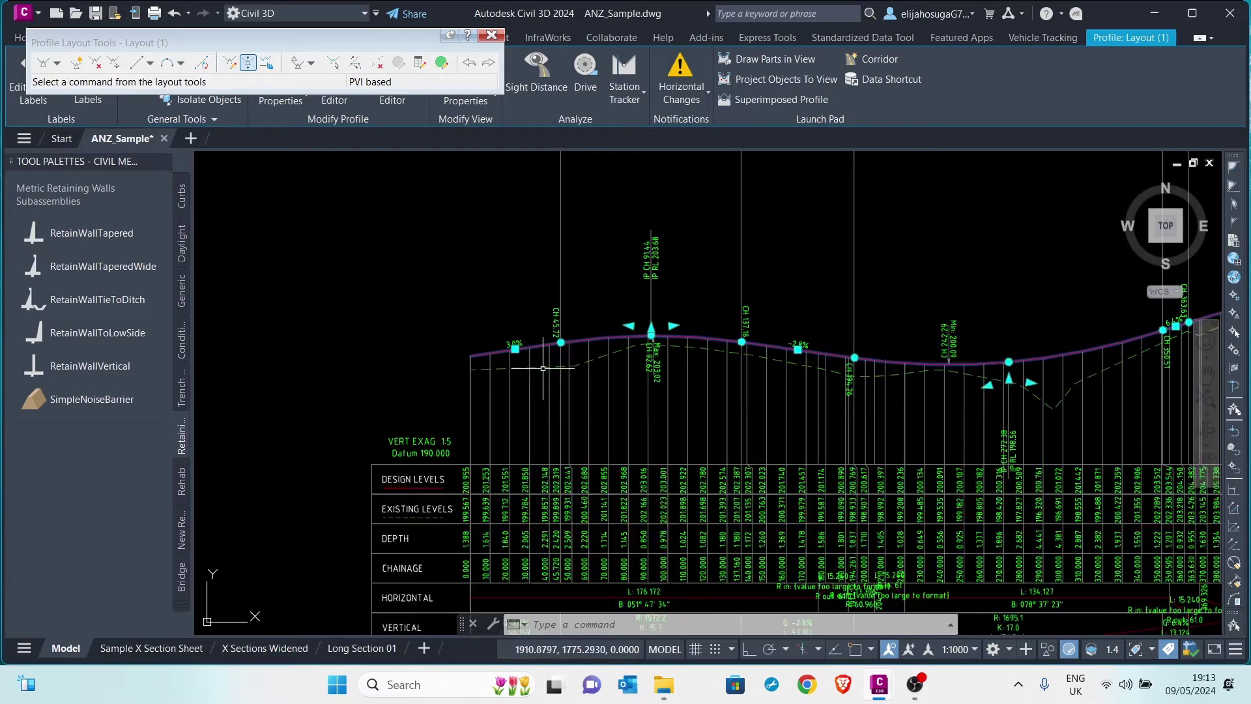
scroll(543, 369, down, 2)
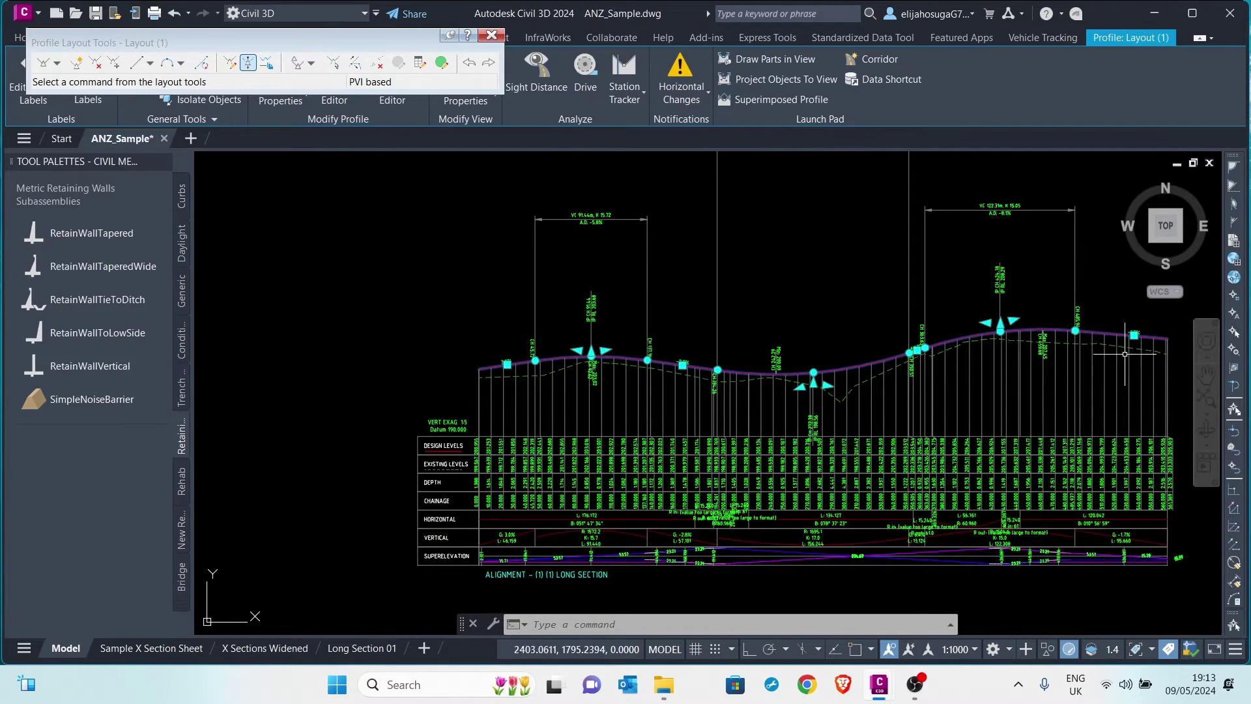
scroll(1018, 342, up, 3)
scroll(991, 346, down, 5)
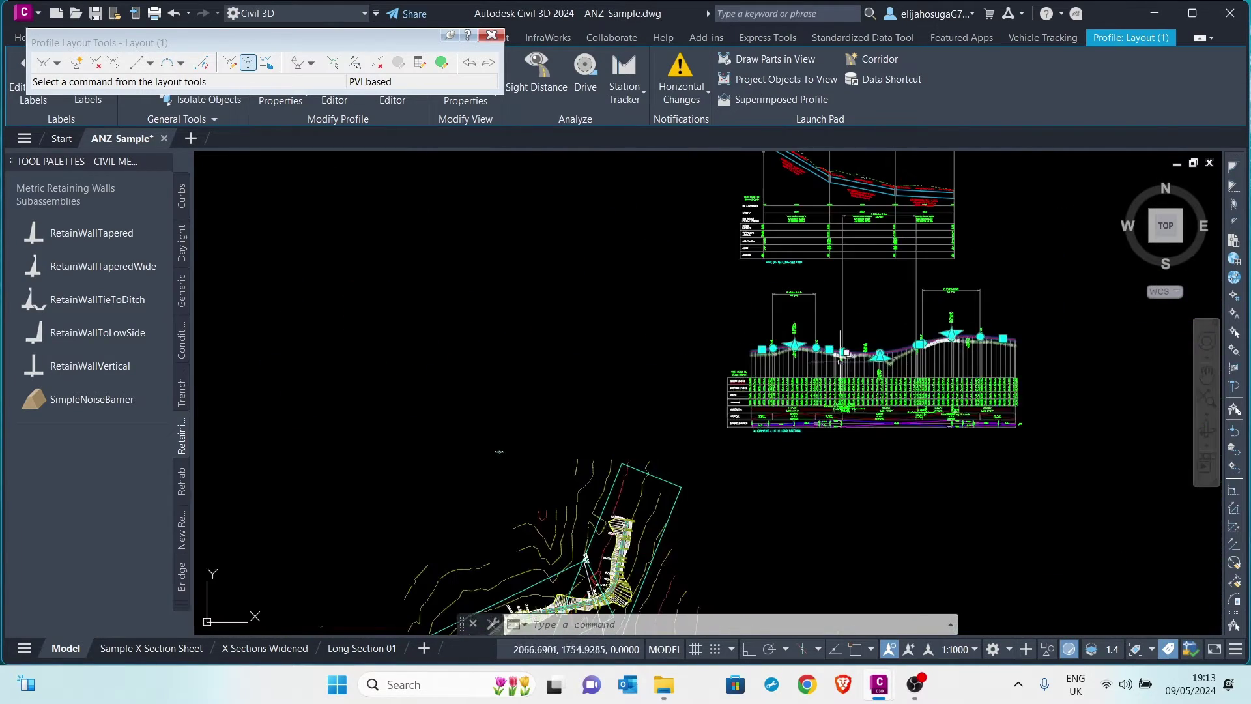
scroll(914, 364, up, 4)
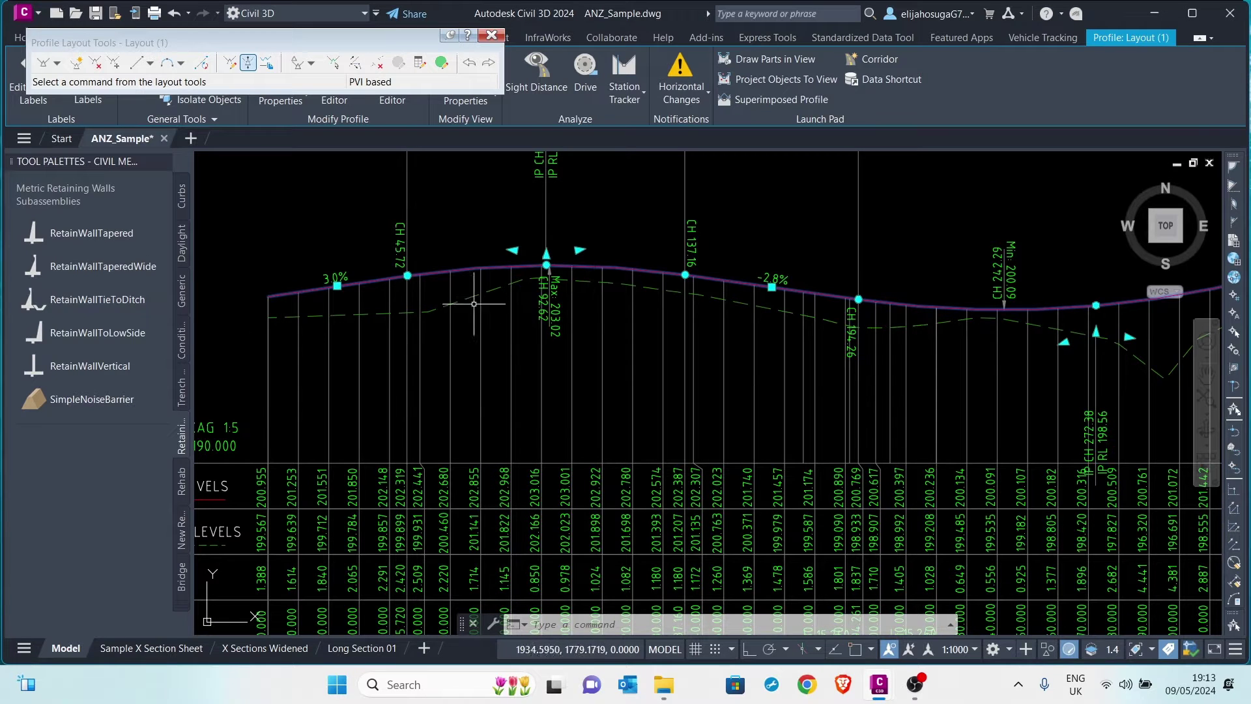
scroll(896, 319, down, 3)
scroll(913, 338, up, 1)
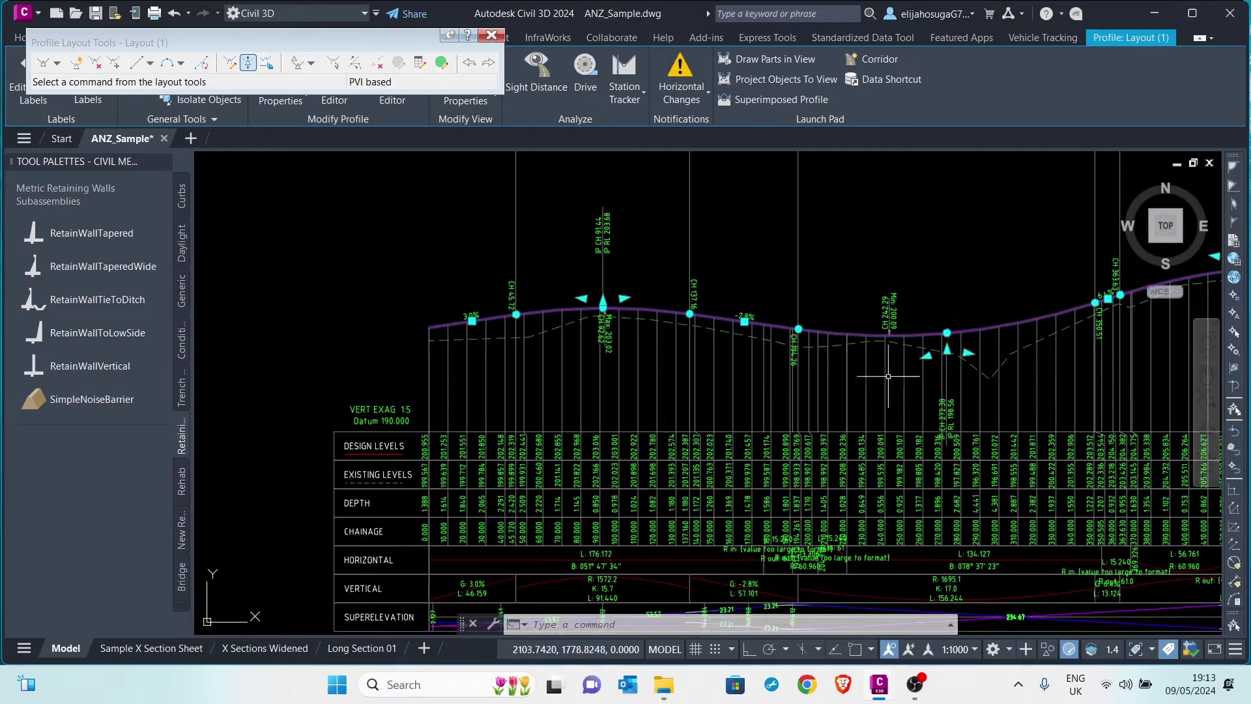
scroll(378, 512, up, 3)
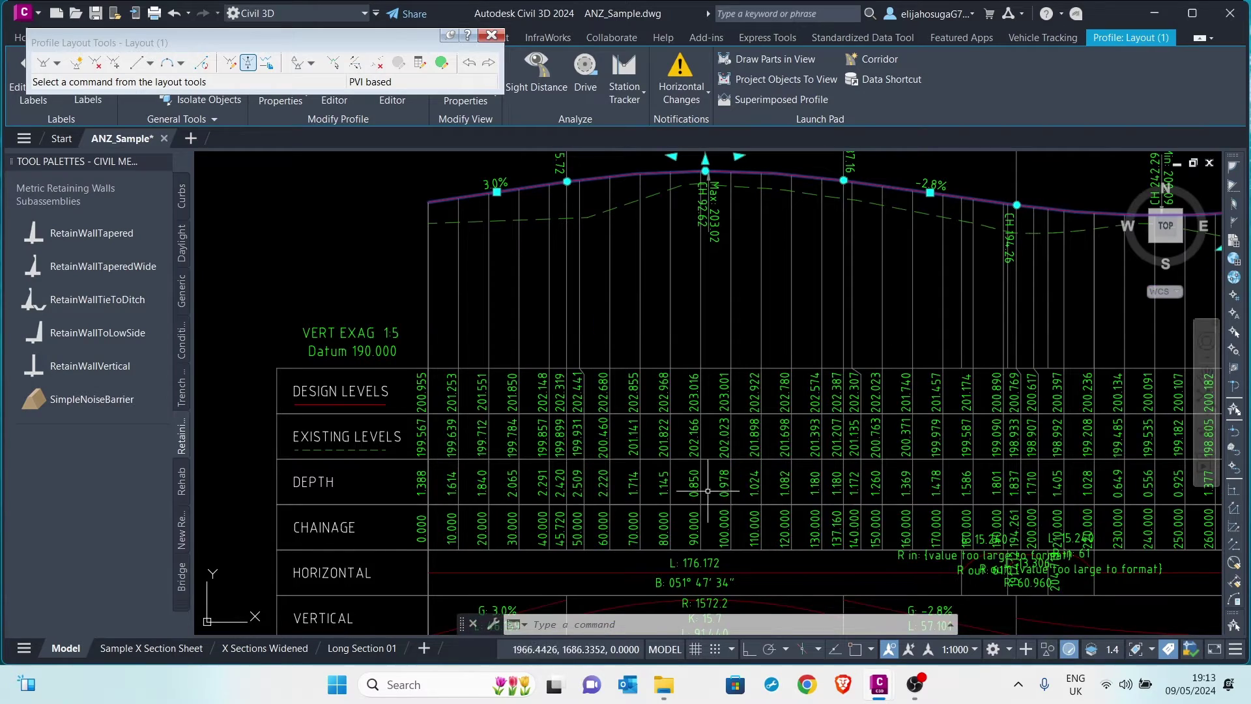
scroll(1062, 495, down, 3)
scroll(854, 450, up, 2)
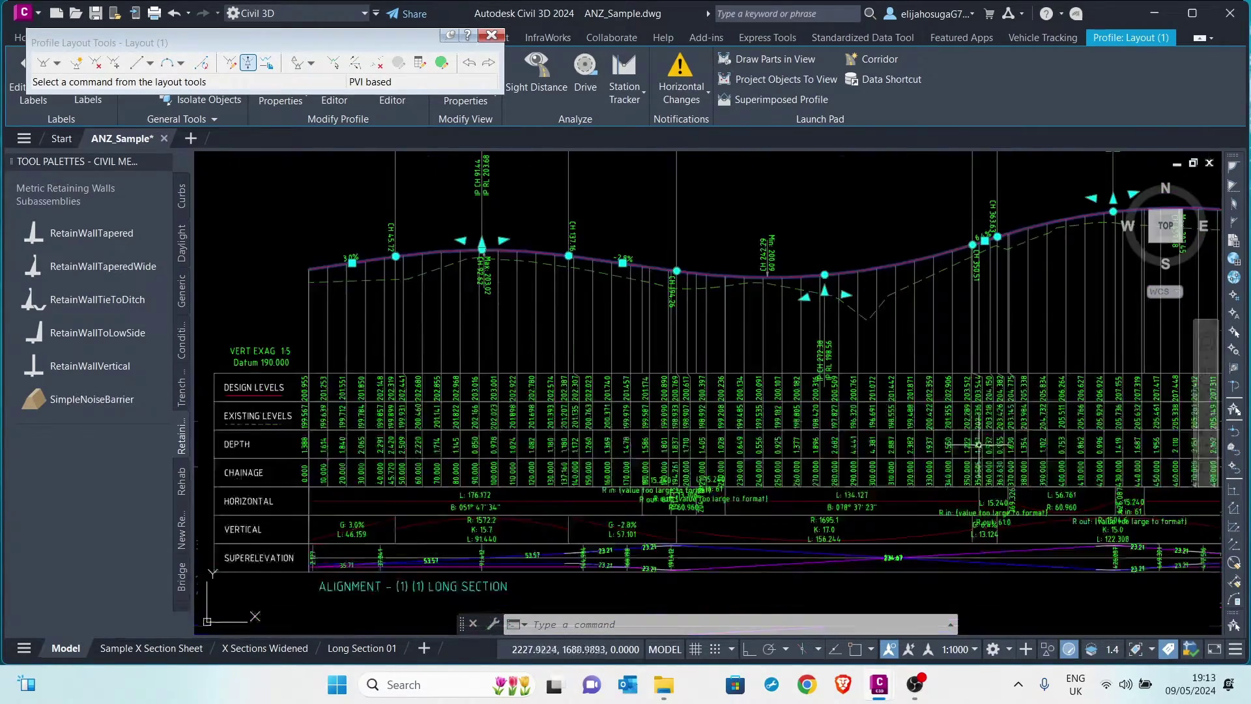
scroll(717, 476, down, 3)
scroll(554, 469, up, 4)
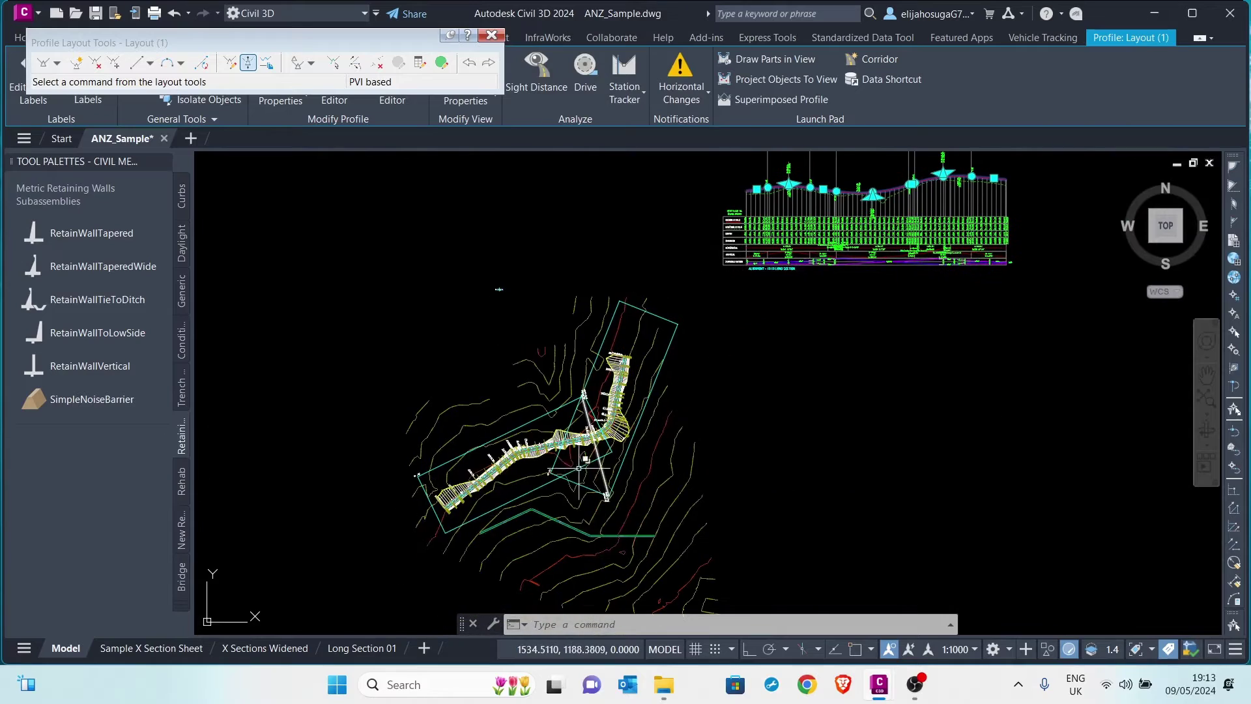
scroll(471, 476, up, 3)
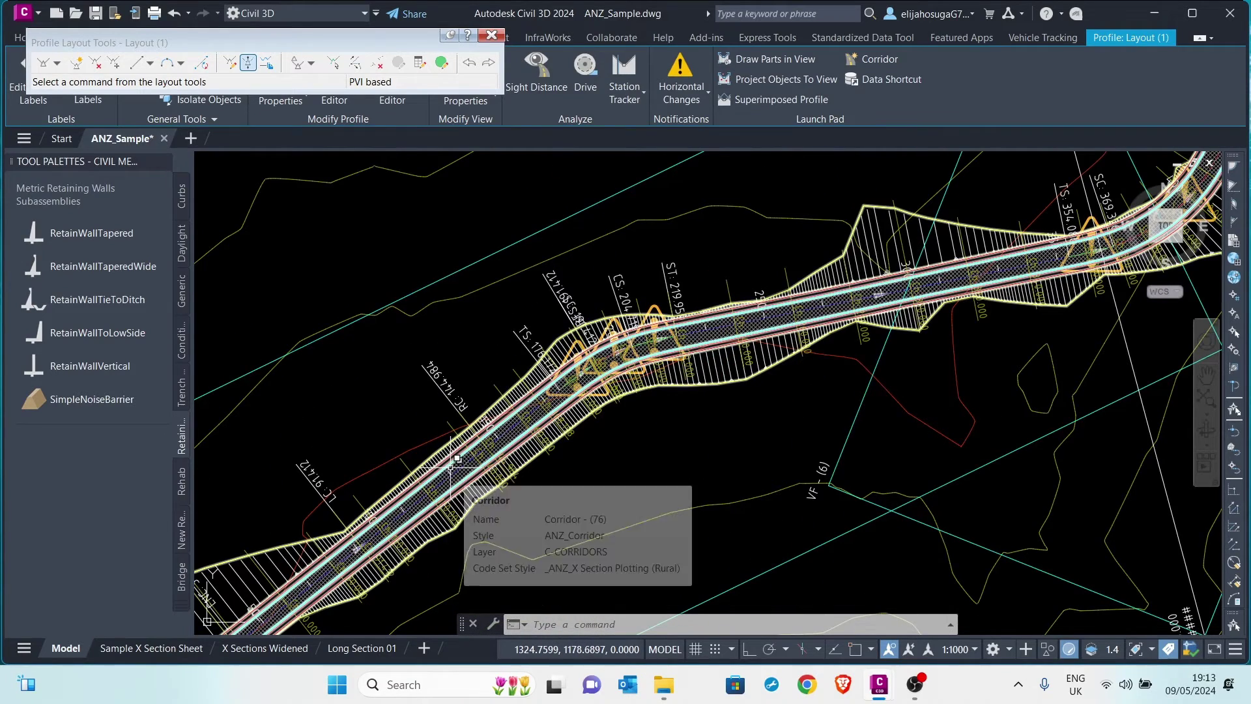
key(Escape)
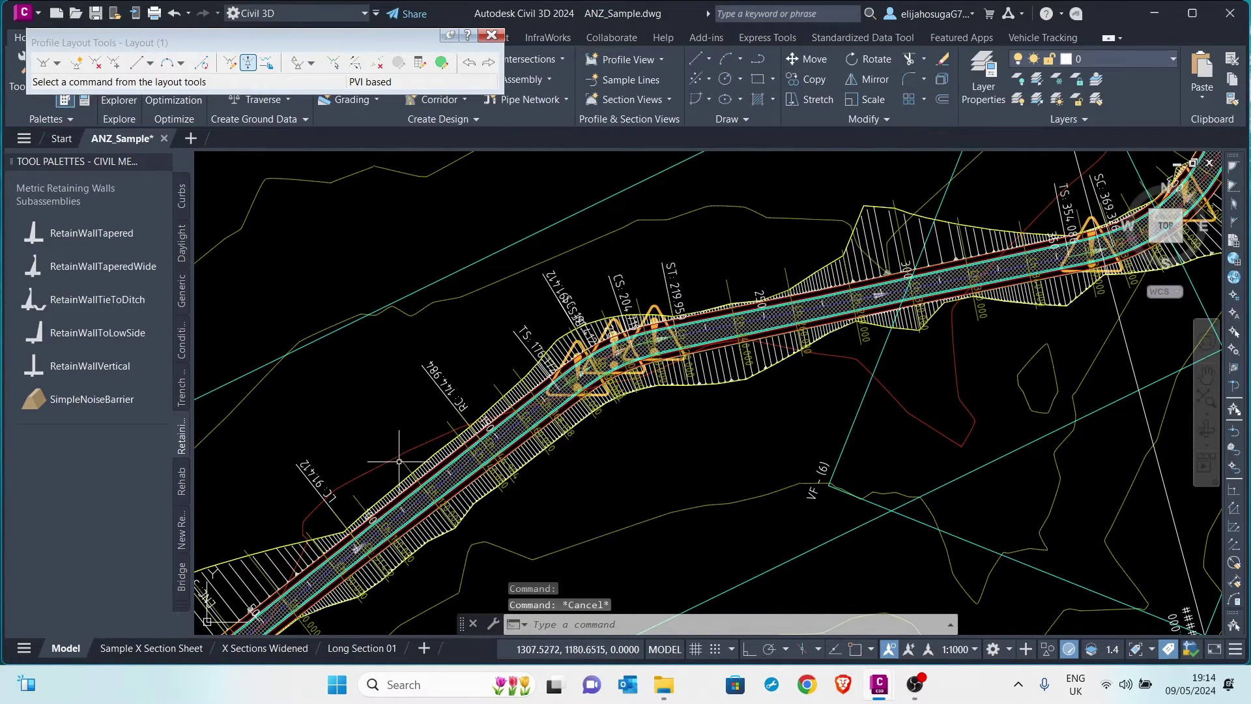
scroll(424, 462, up, 3)
Rebuild the corridor from its right-click menu so it follows the raised profile
click(441, 454)
right_click(440, 456)
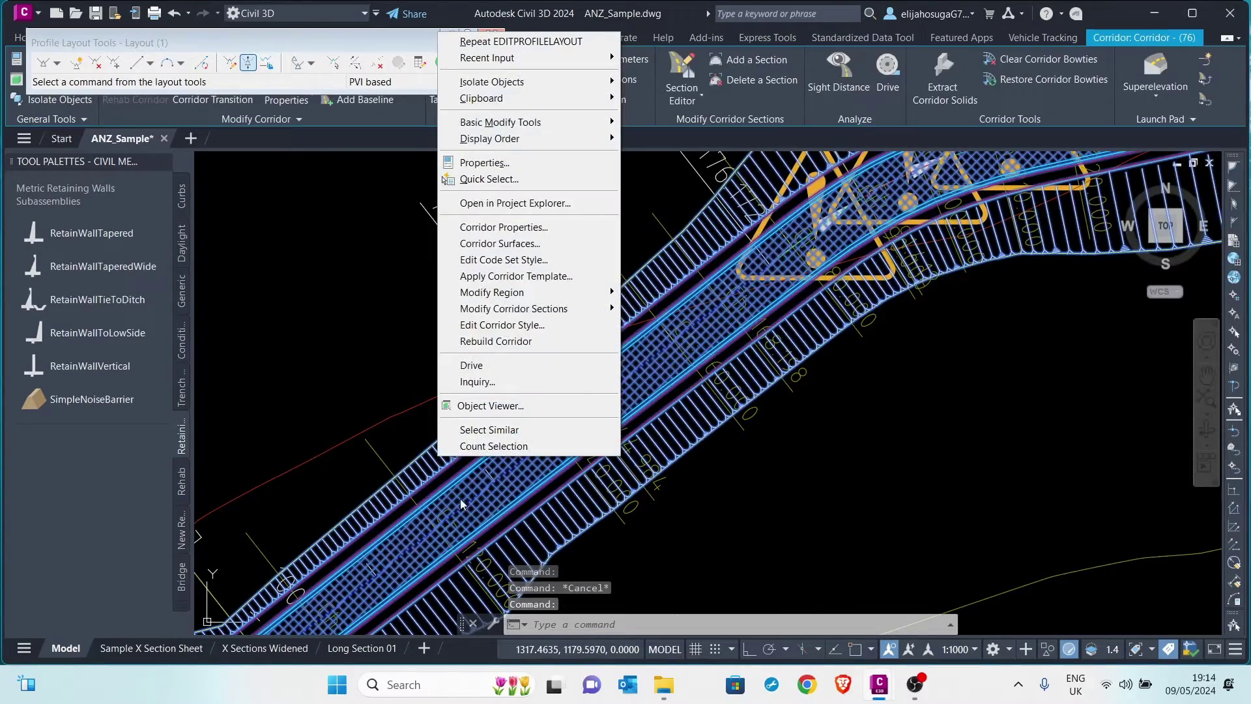
click(493, 342)
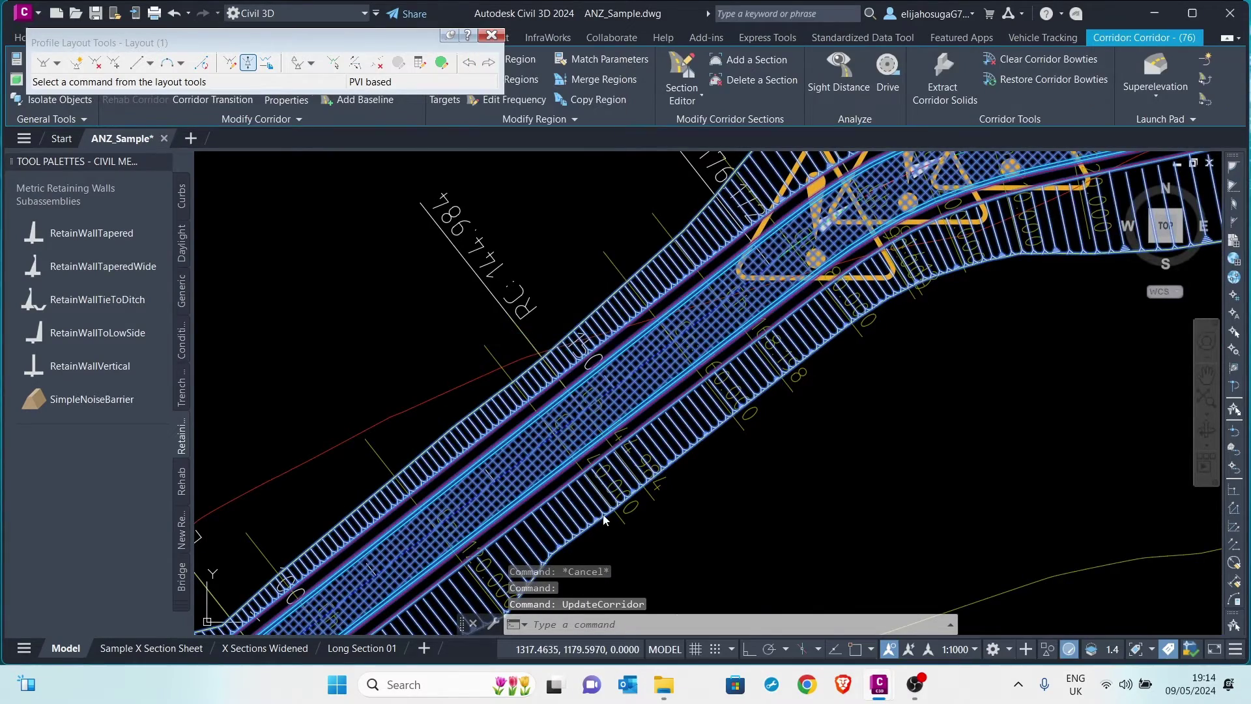
Zoom around the plan to review the corridor's updated cut and fill along the bend
scroll(579, 398, down, 6)
scroll(749, 441, up, 4)
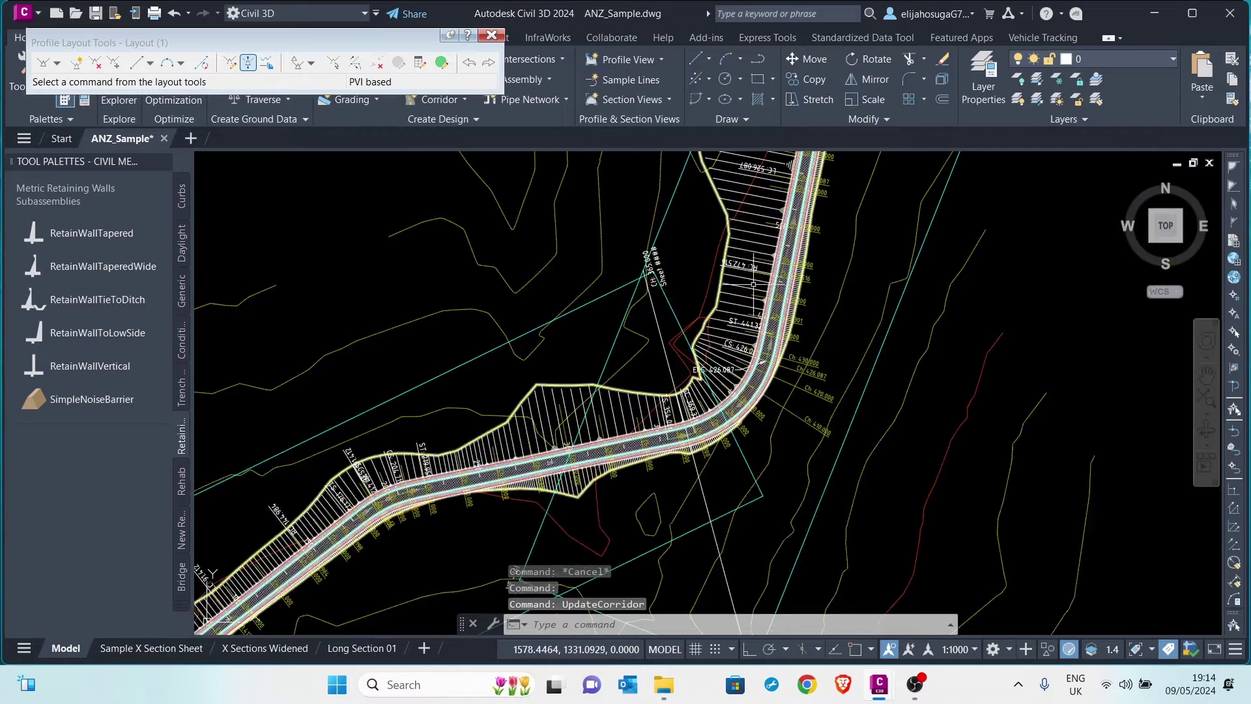
scroll(847, 417, down, 2)
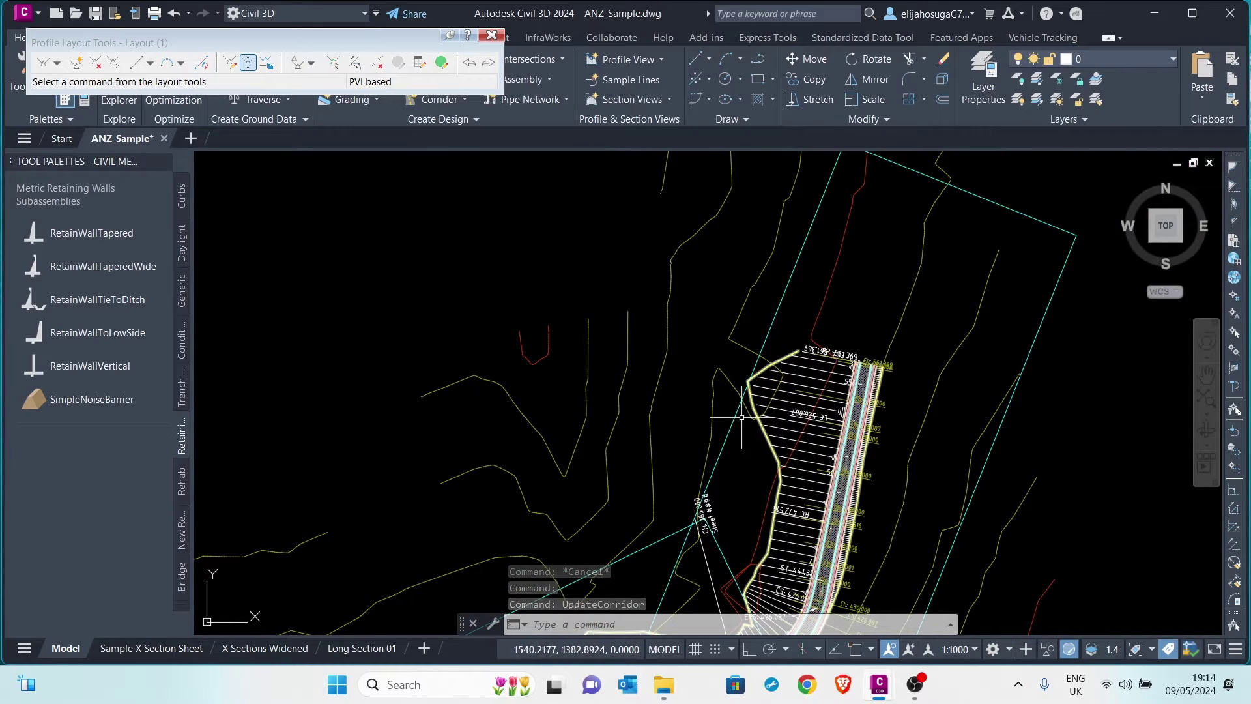
scroll(768, 409, down, 5)
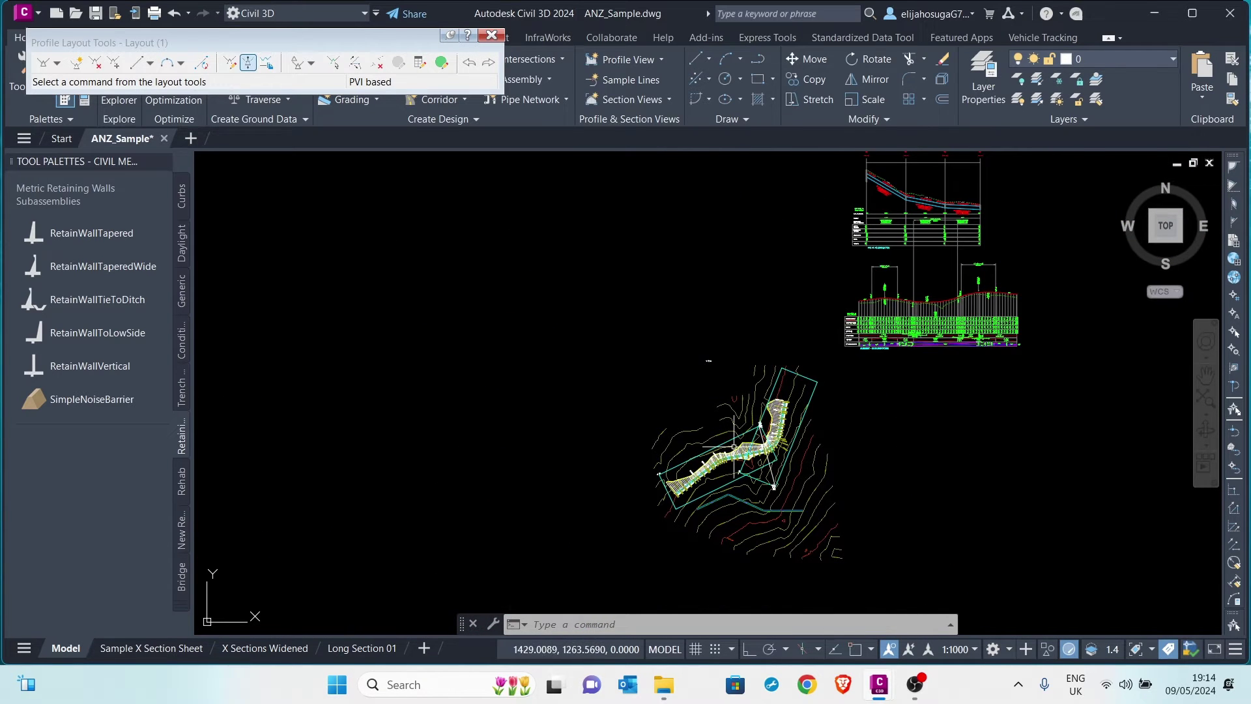
scroll(769, 427, up, 4)
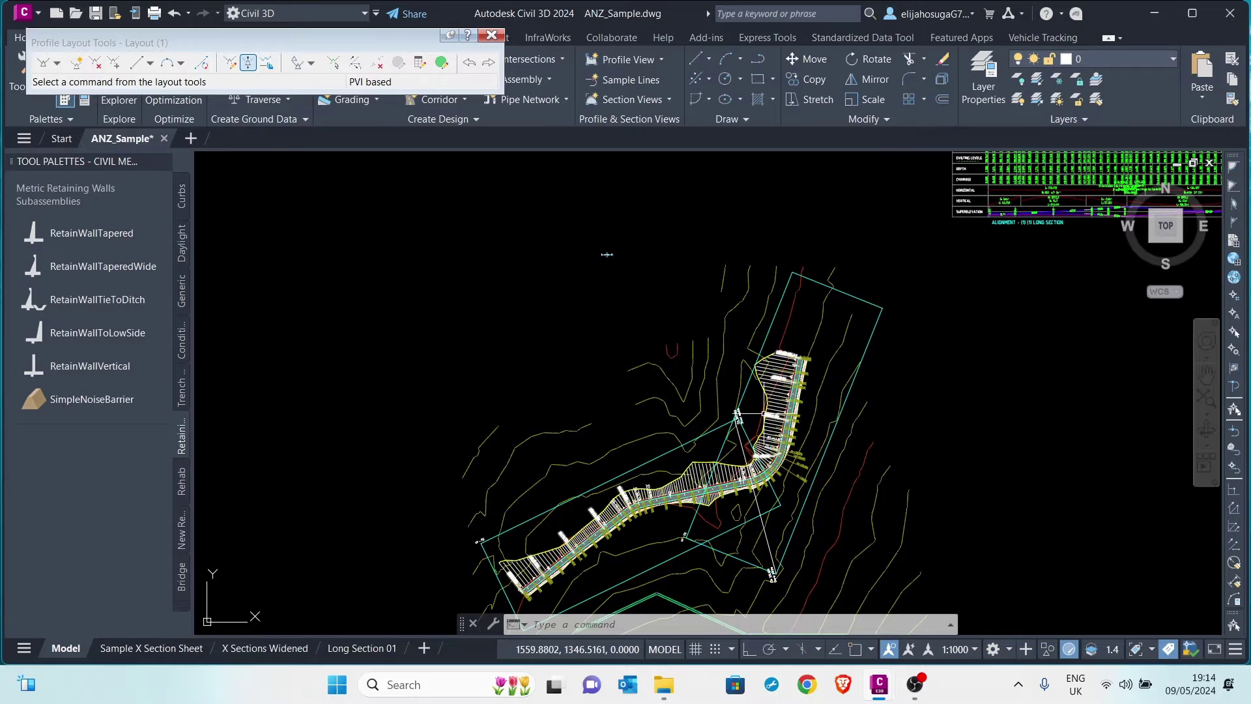
scroll(684, 326, up, 4)
scroll(704, 345, down, 4)
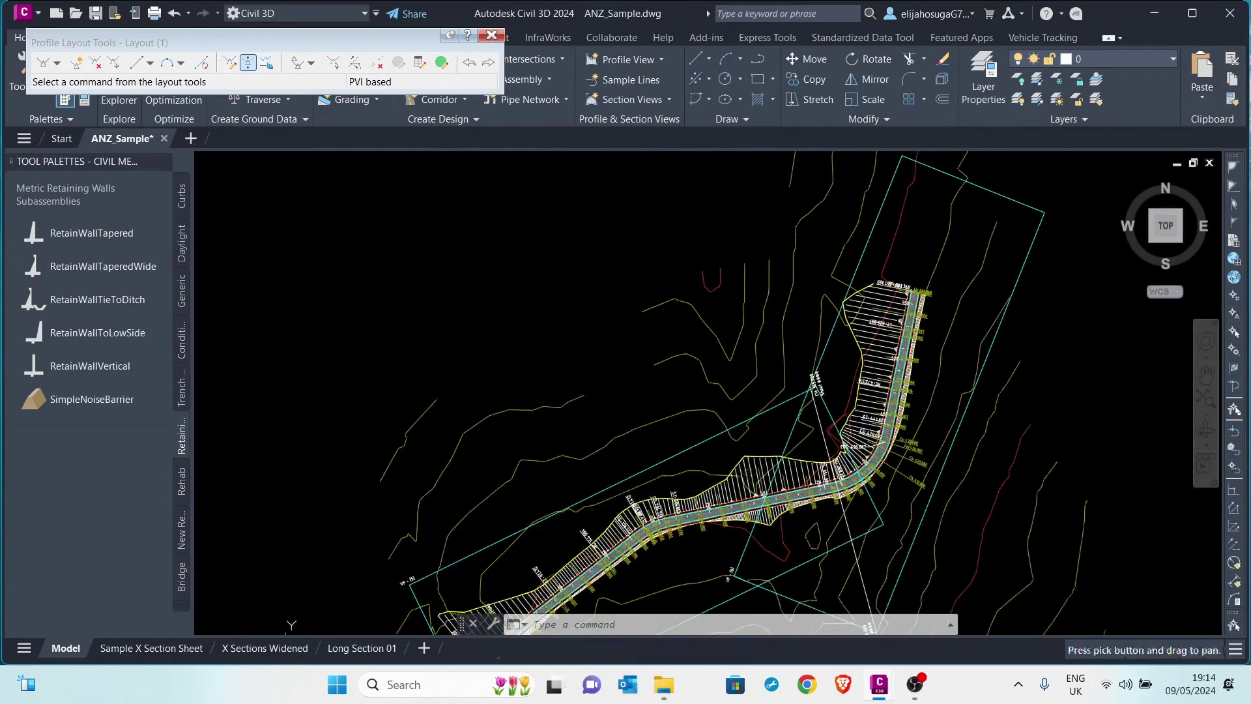
scroll(716, 357, up, 2)
scroll(775, 545, up, 3)
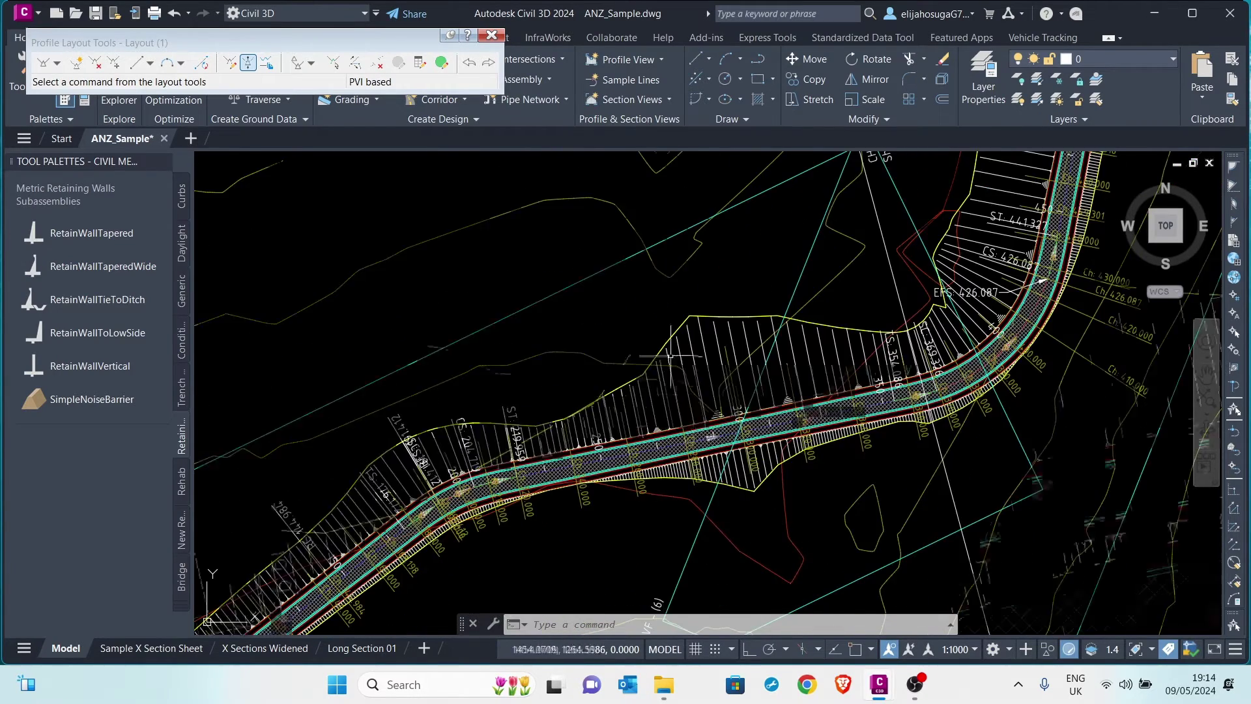
scroll(670, 386, up, 3)
scroll(671, 386, down, 4)
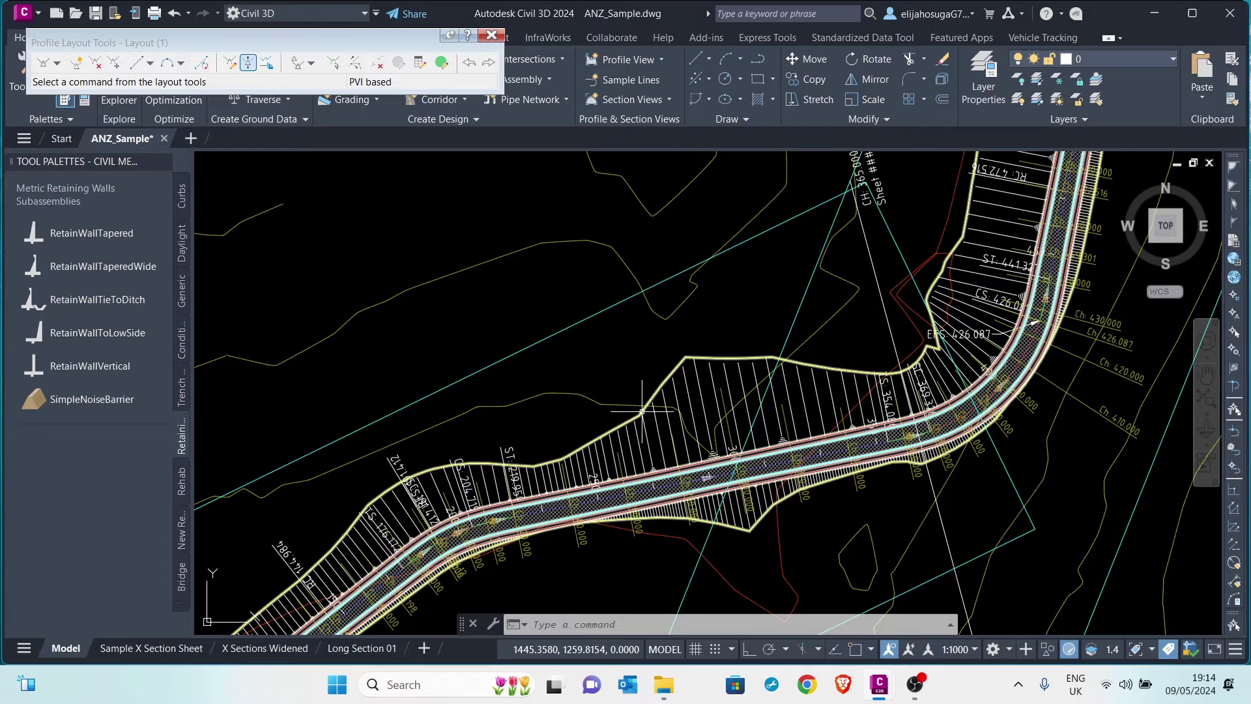
scroll(649, 343, down, 5)
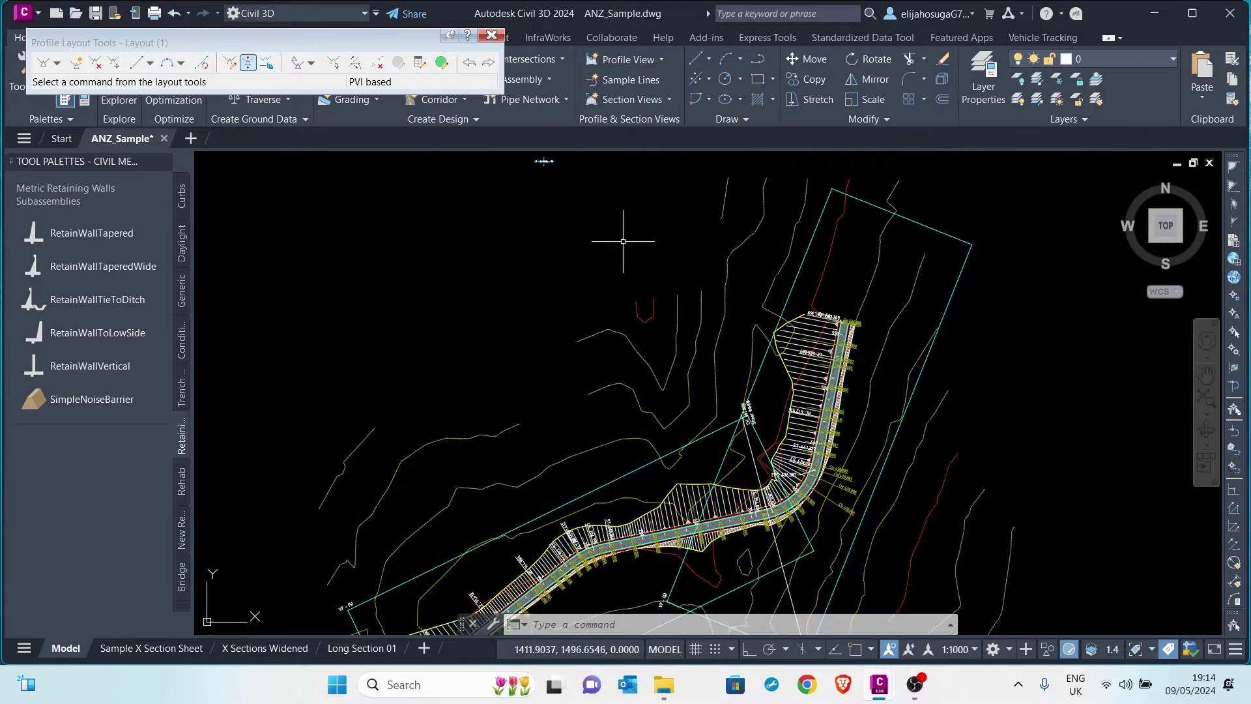
scroll(600, 330, up, 2)
Crossing-select the left 1:4.0 daylight subassembly and delete it
scroll(564, 300, up, 10)
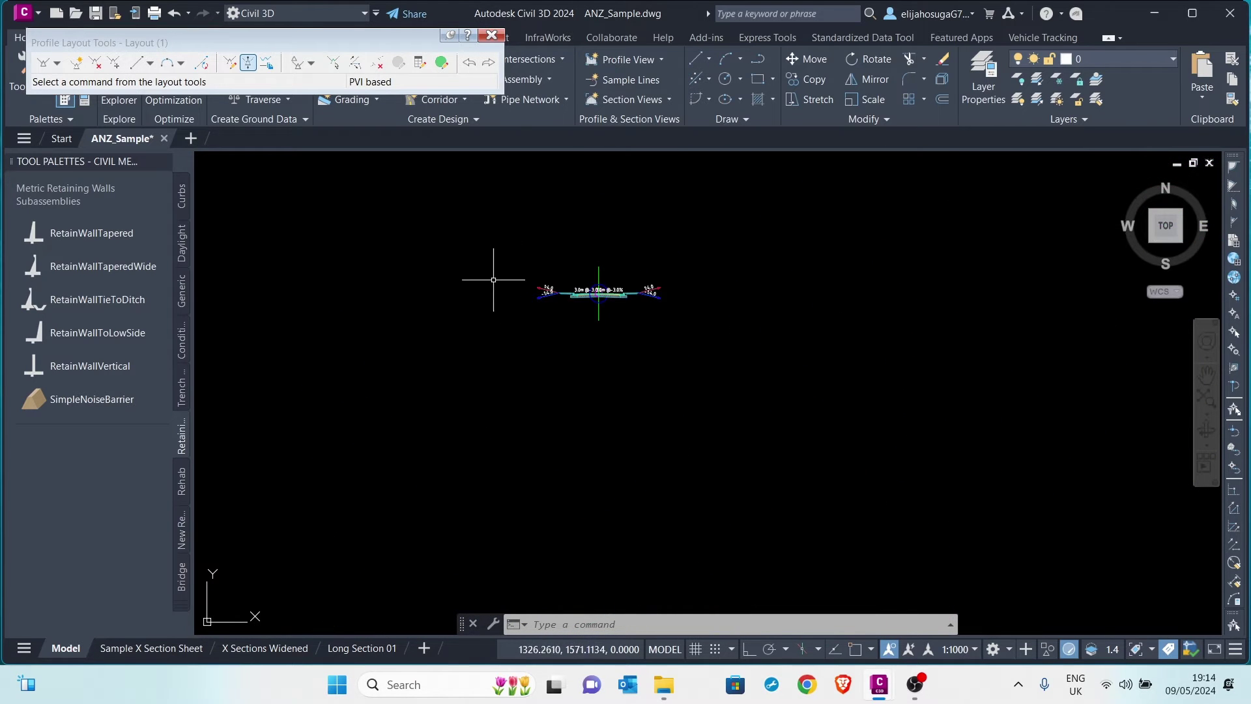
middle_drag(746, 297, 574, 379)
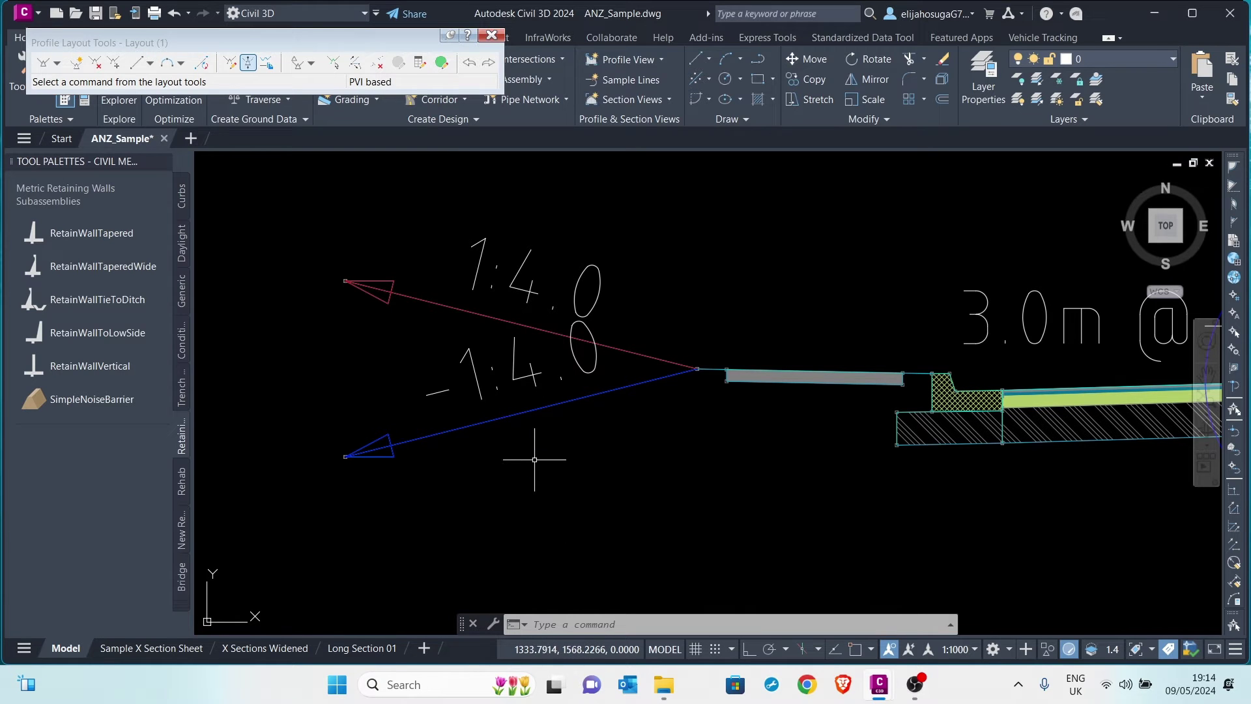
scroll(612, 384, down, 3)
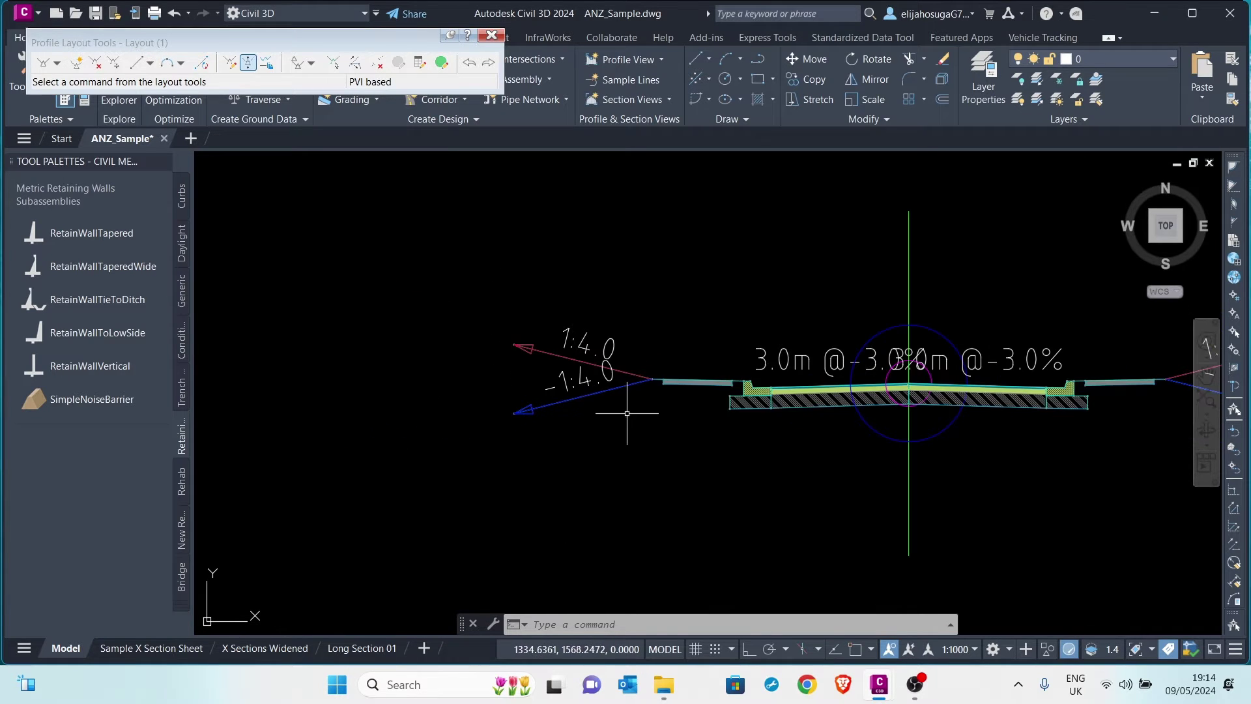
click(587, 385)
click(534, 328)
key(Delete)
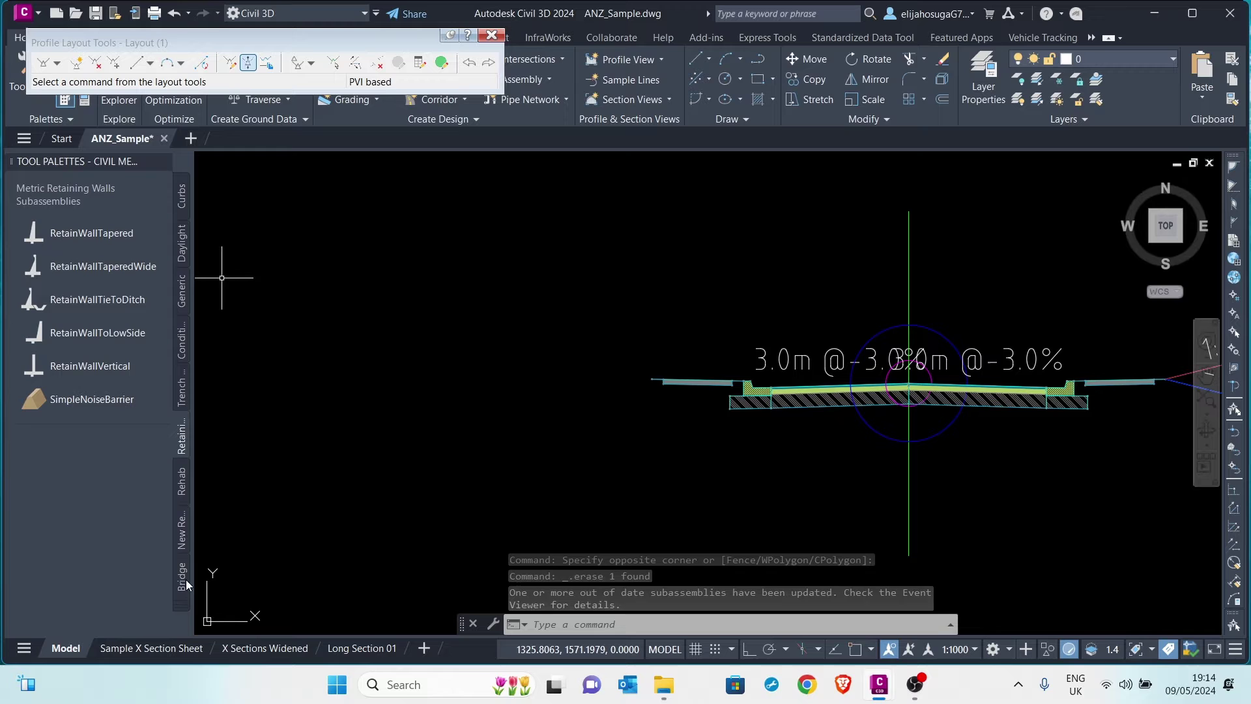
Pick ConditionalCutOrFill from the Conditional palette with Type Fill and Maximum 2.000 m
click(182, 345)
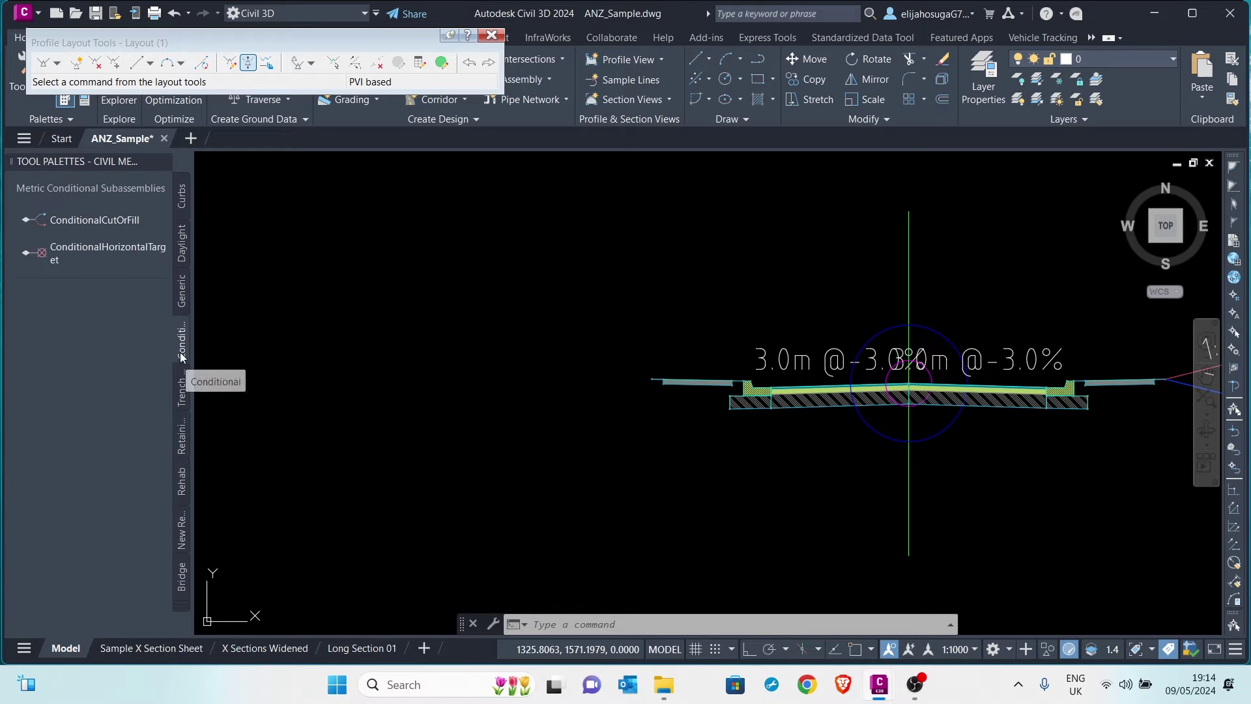
click(80, 222)
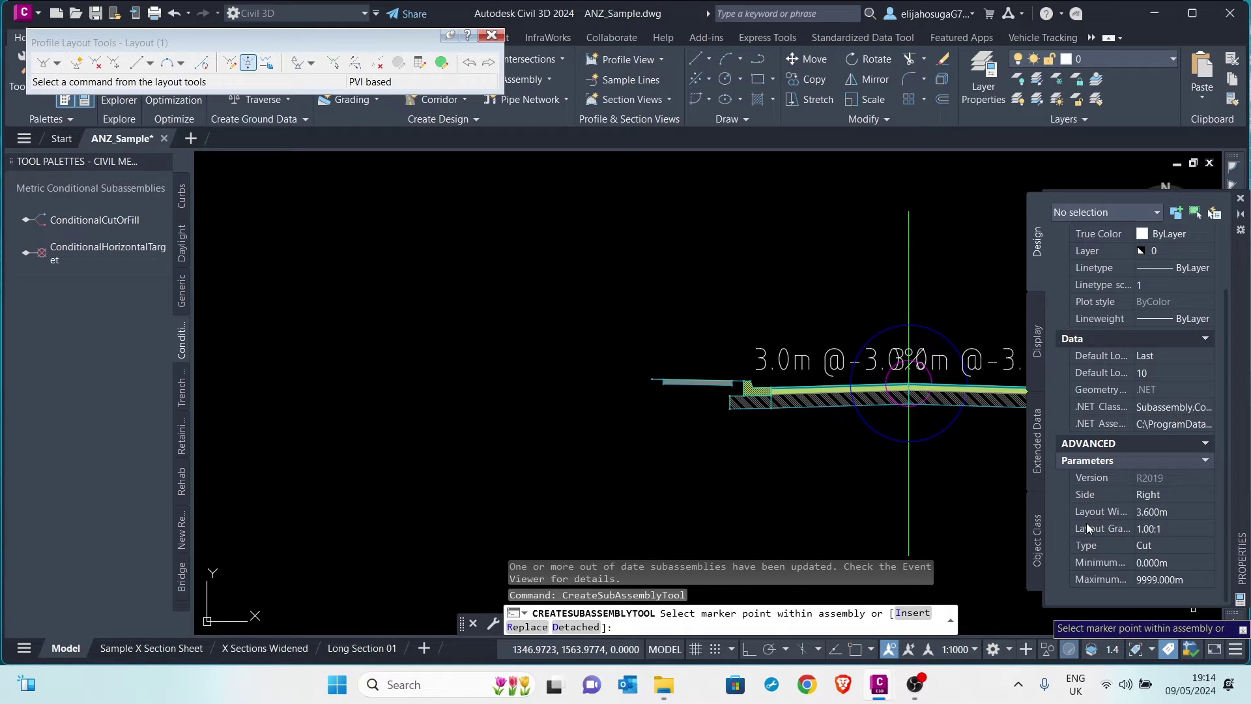
click(1152, 550)
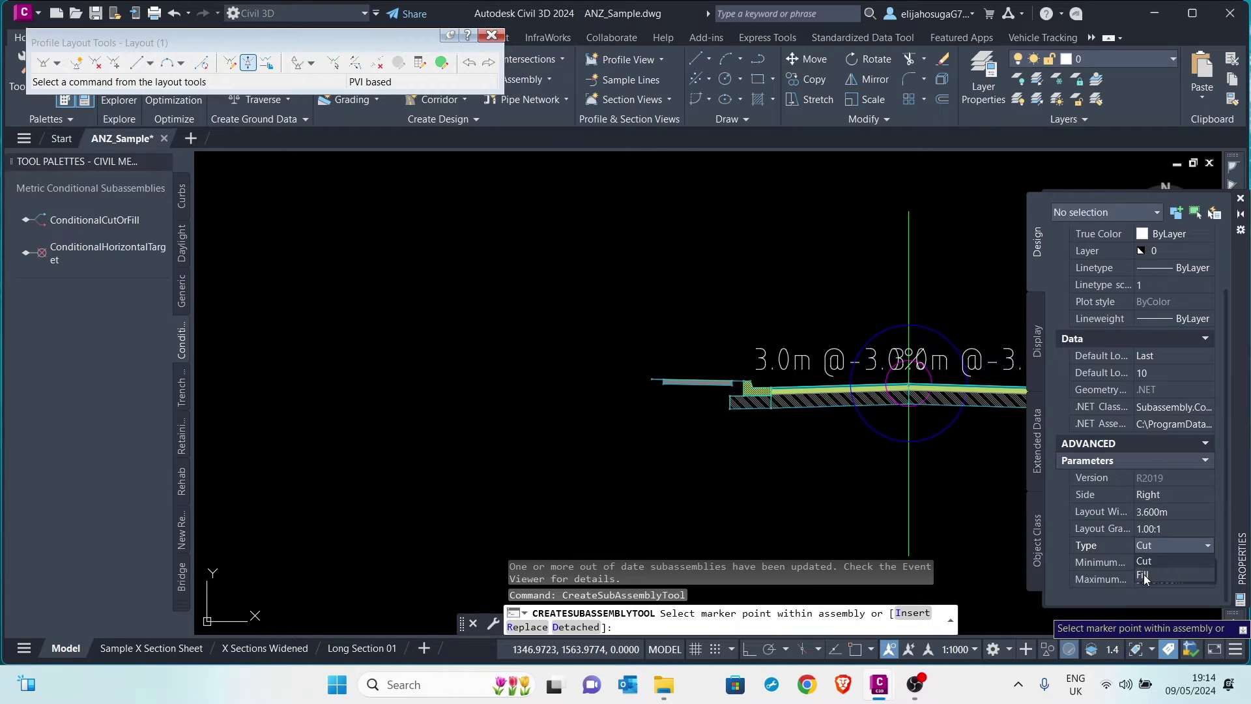
click(1135, 579)
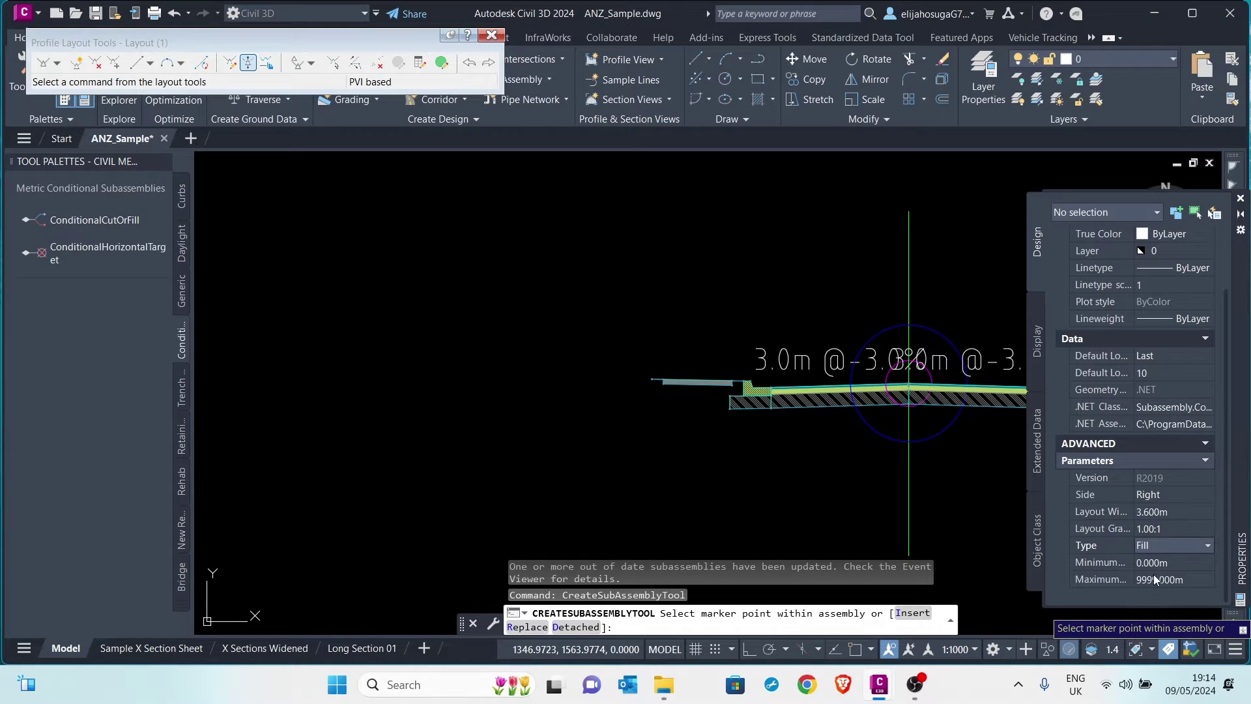
click(1150, 566)
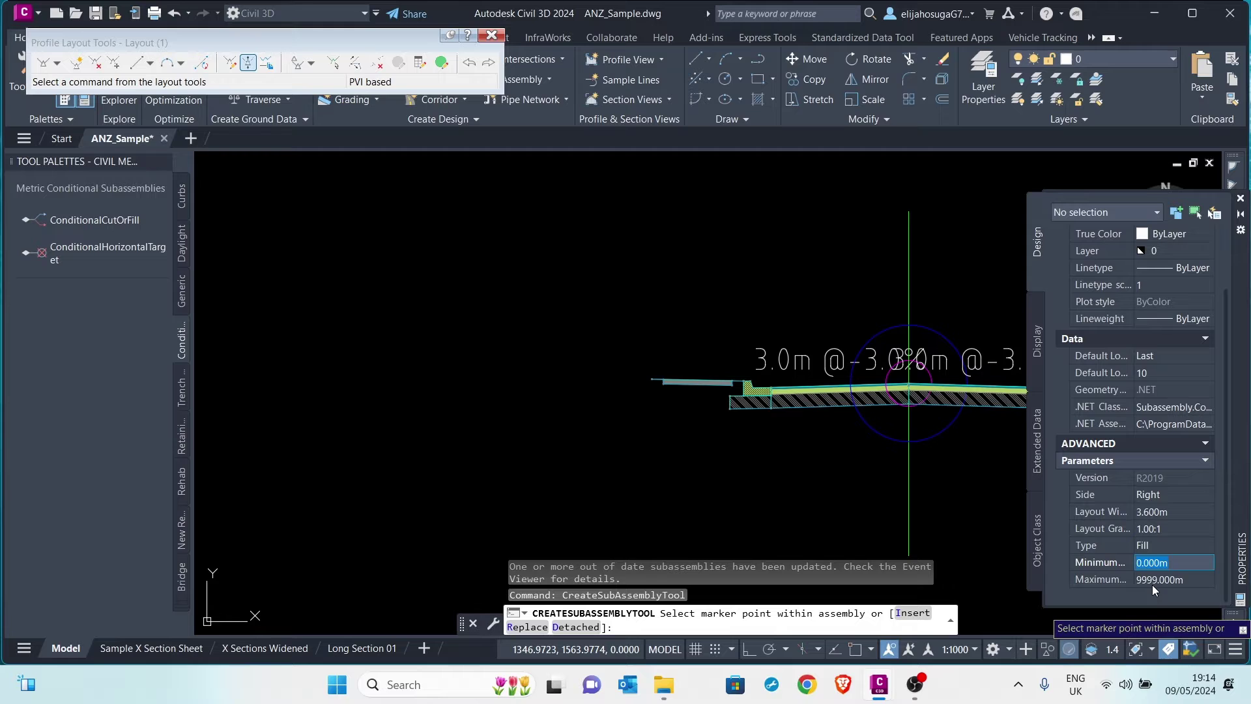
click(1153, 582)
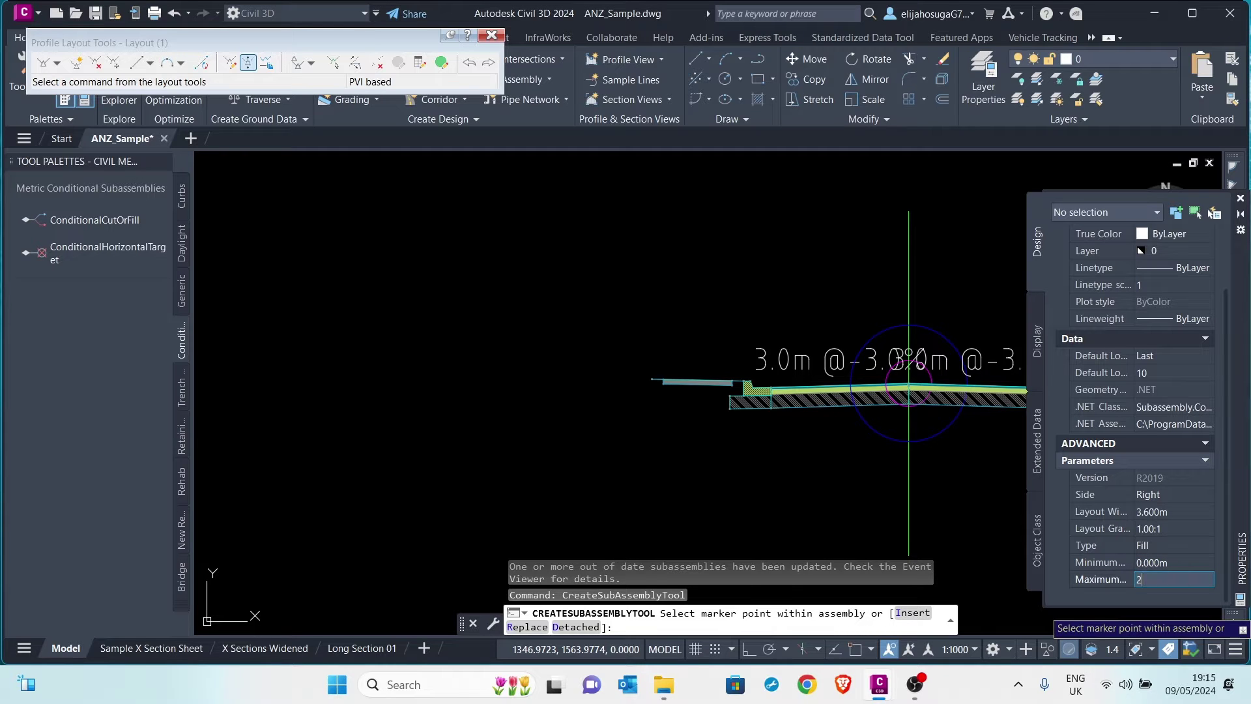
text(2)
click(1059, 511)
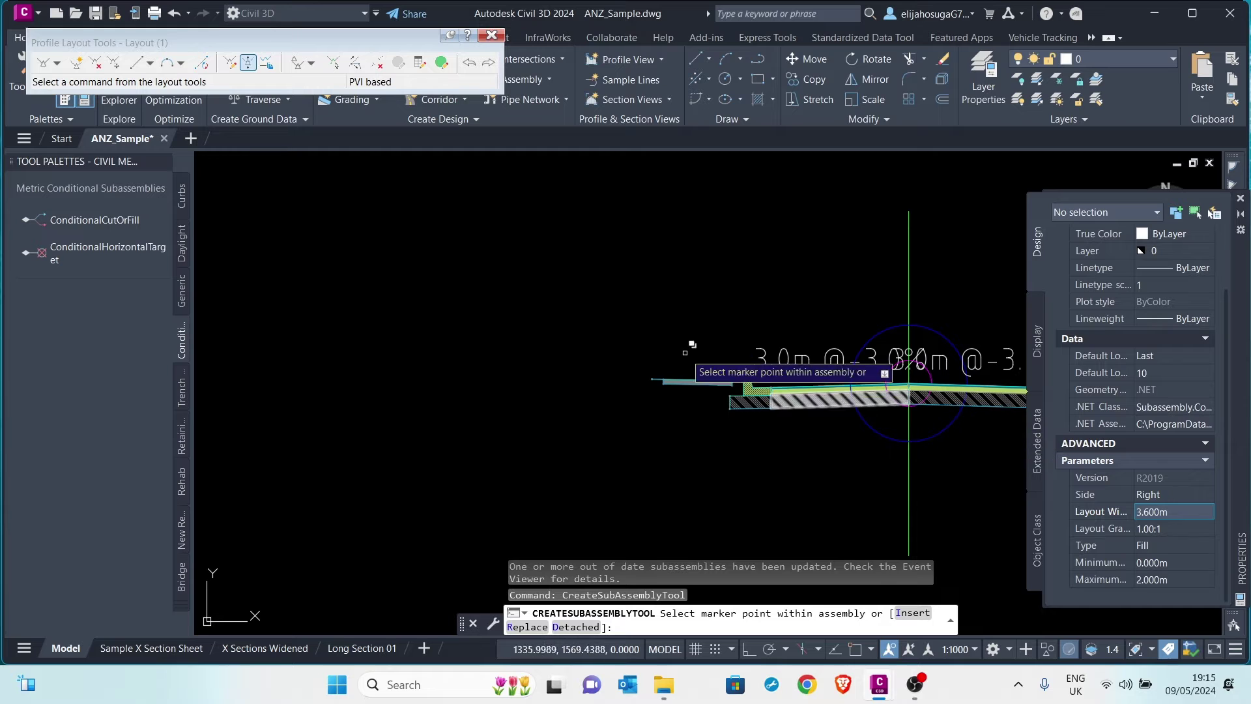
Place the Fill conditional at the assembly's left end and end the insertion
scroll(689, 345, up, 5)
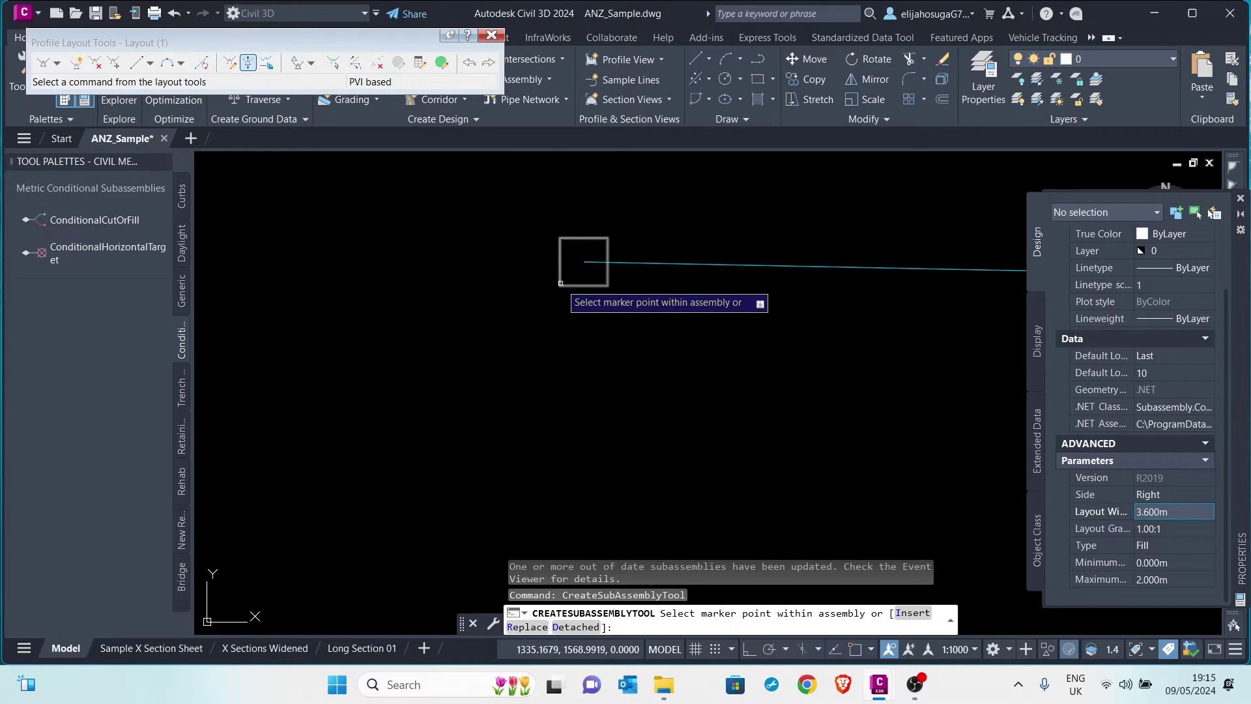
scroll(583, 261, down, 5)
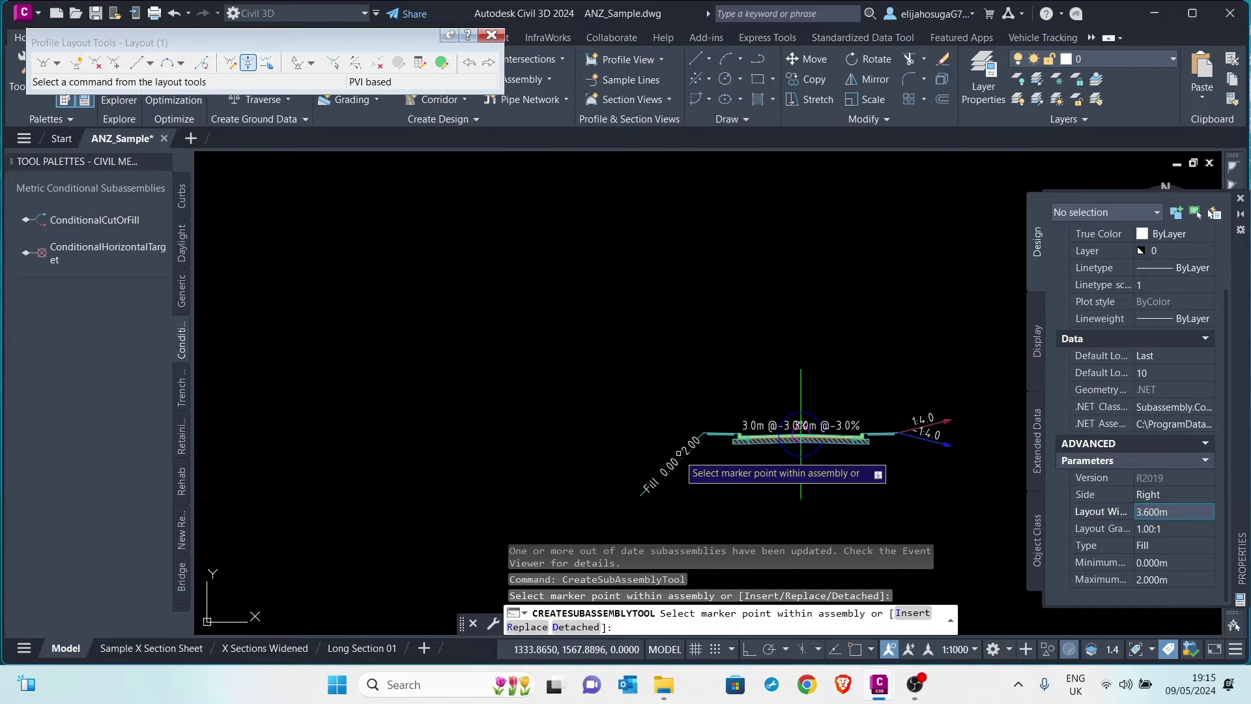
scroll(651, 450, up, 5)
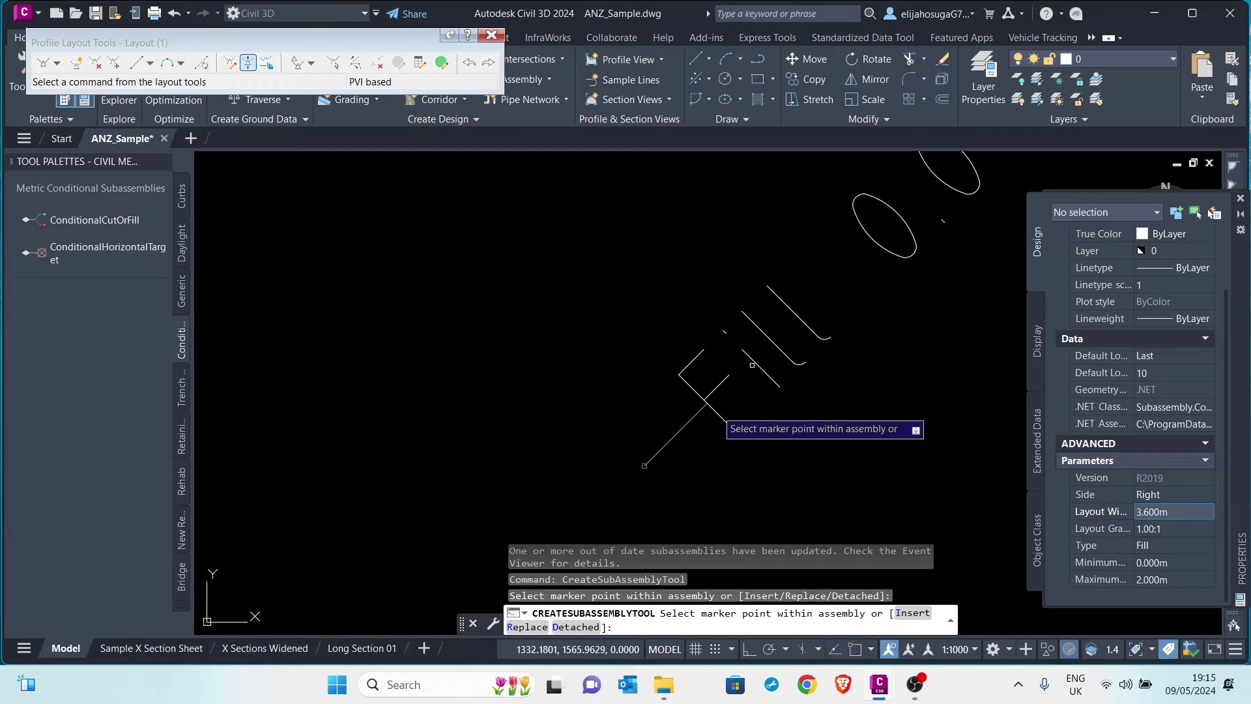
scroll(751, 365, down, 5)
scroll(690, 400, up, 4)
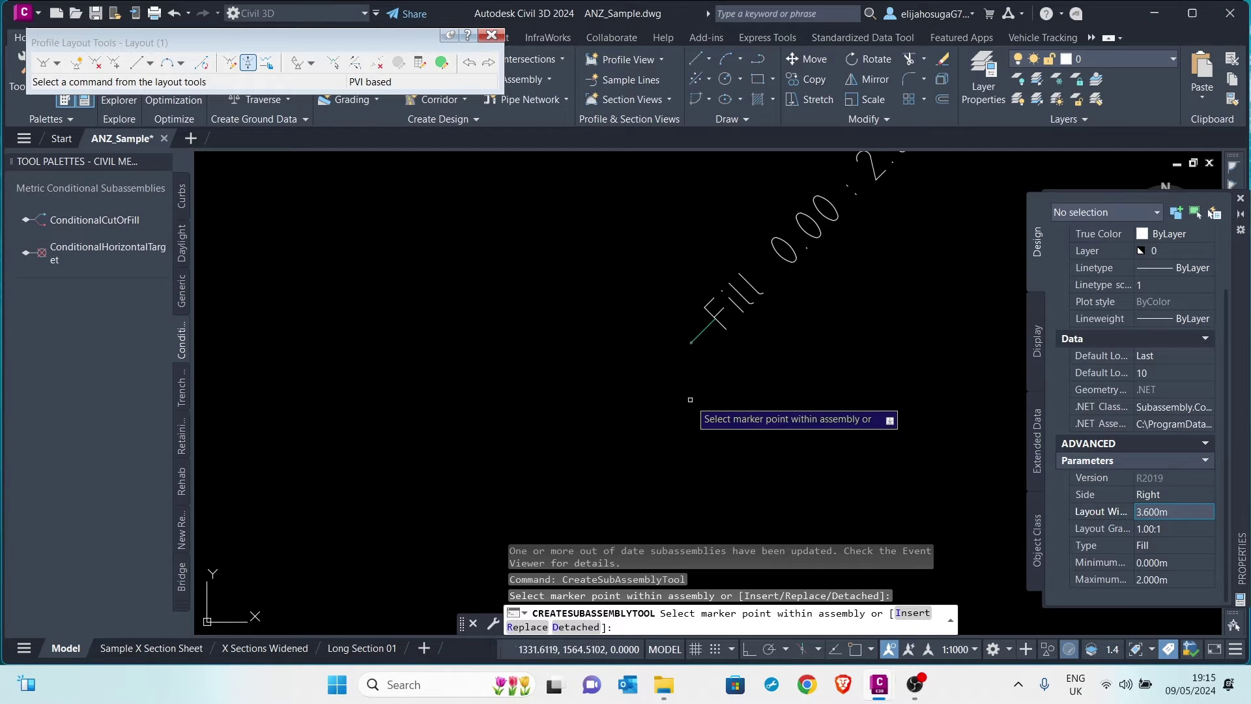
scroll(680, 427, down, 5)
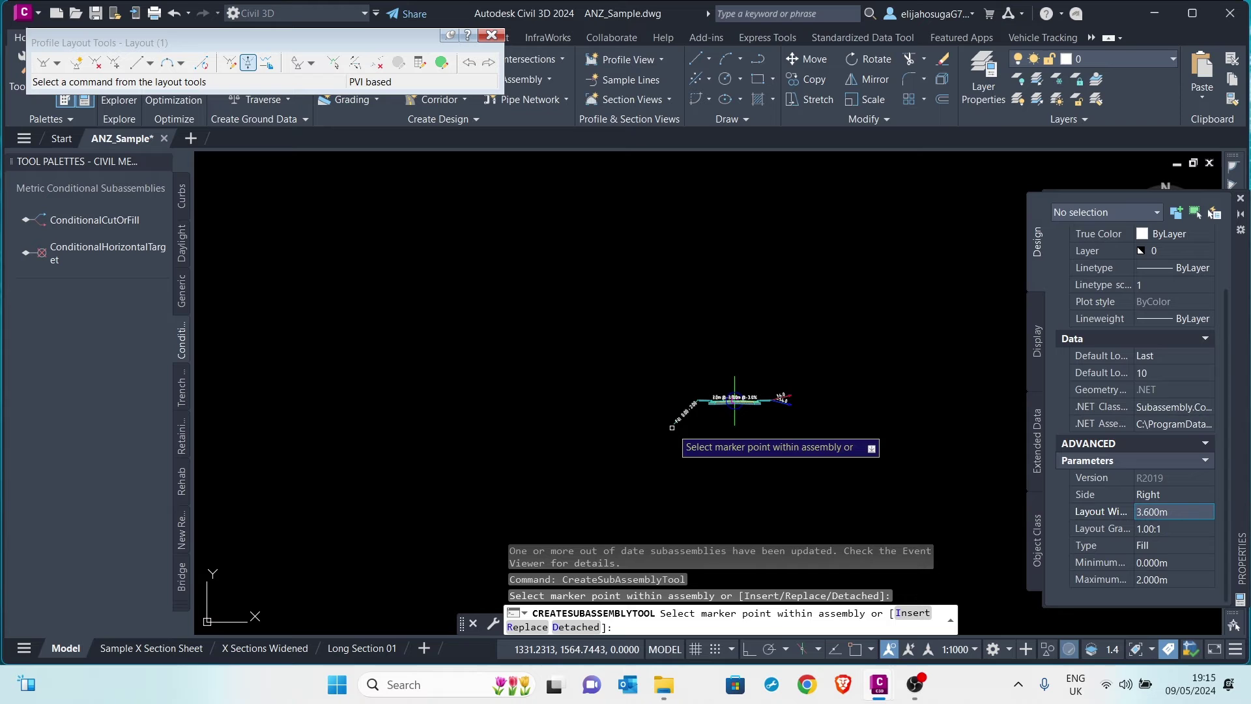
middle_drag(672, 427, 570, 416)
key(Escape)
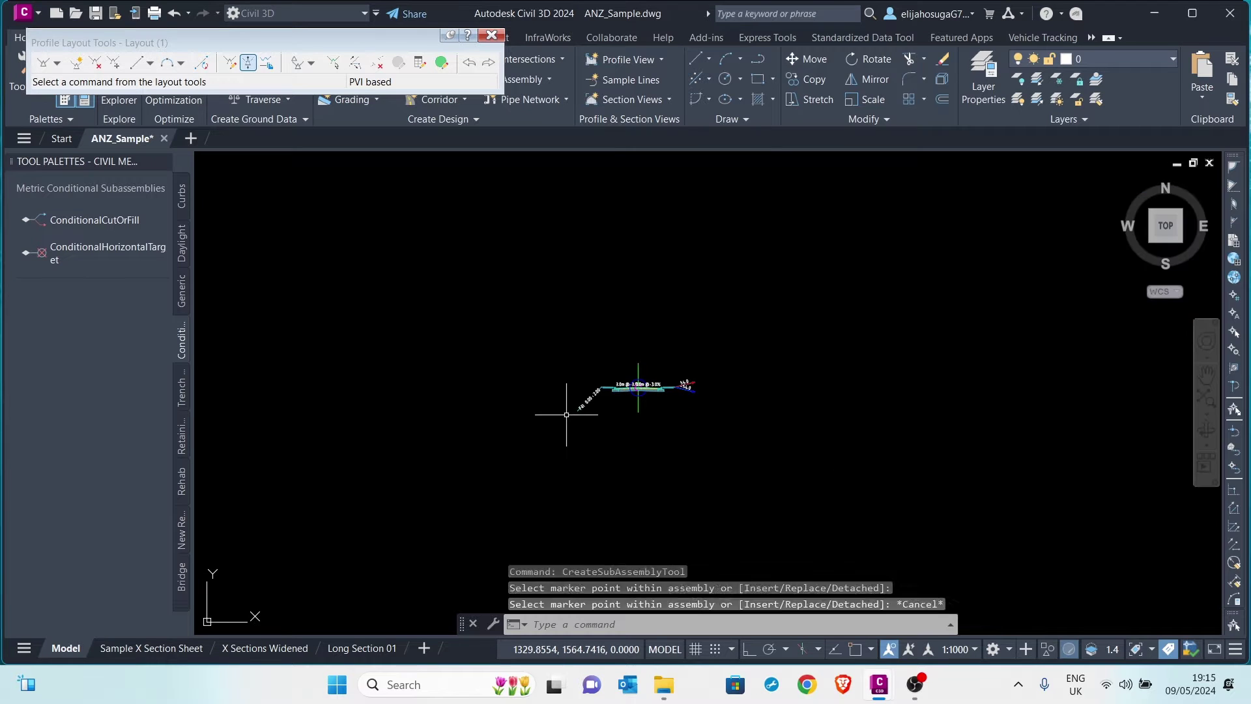
Select the right-side 1:4.0 daylight subassembly
scroll(695, 405, up, 6)
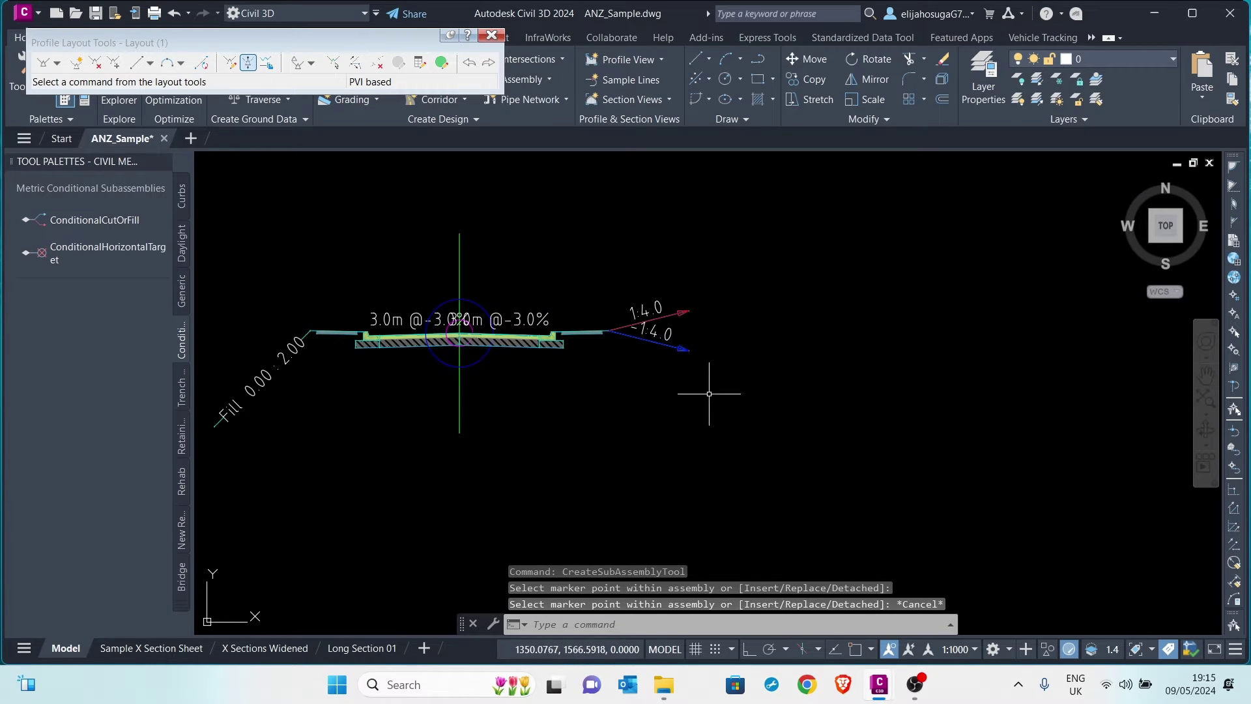
click(665, 363)
click(650, 297)
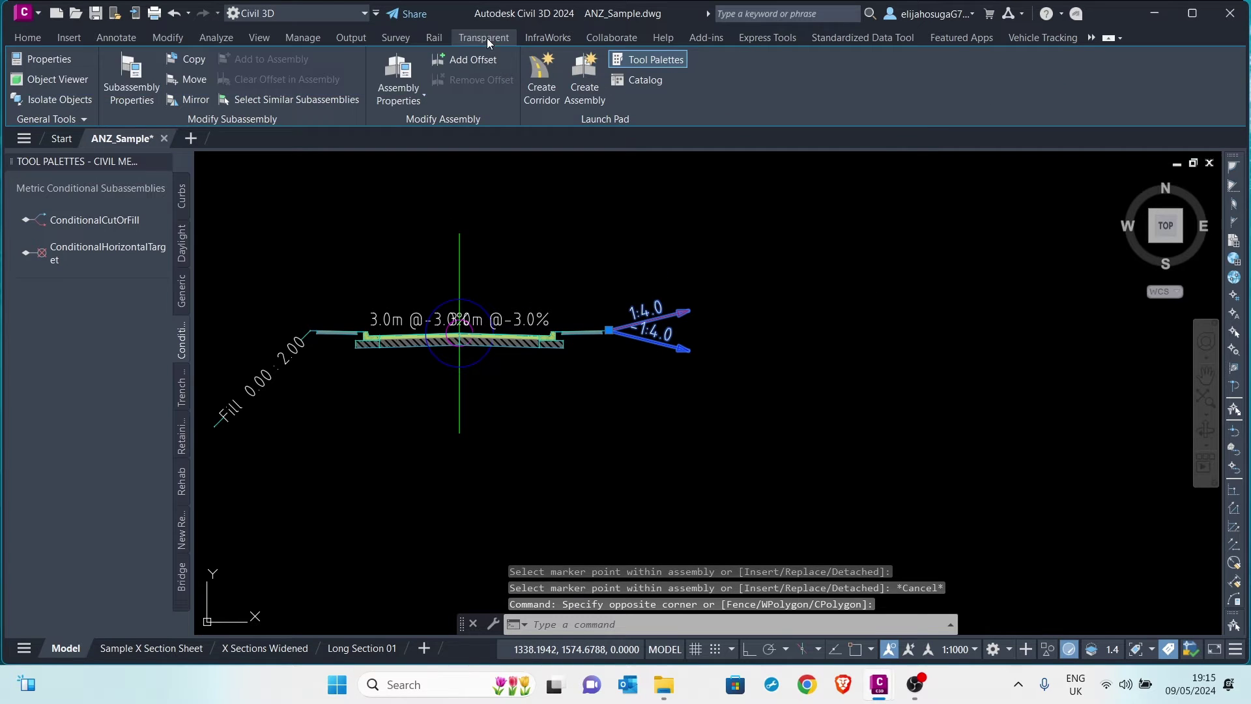
key(Escape)
key(Escape)
click(684, 404)
click(636, 330)
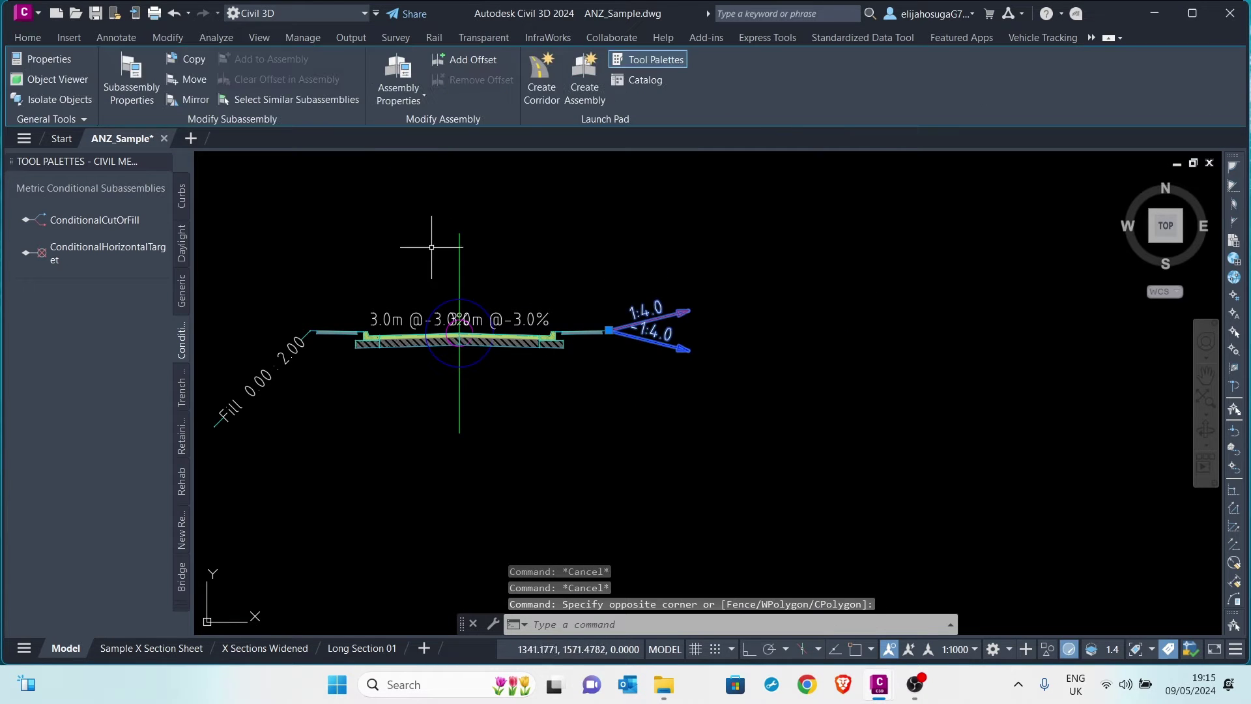
Mirror the daylight onto the end of the left Fill link
click(180, 102)
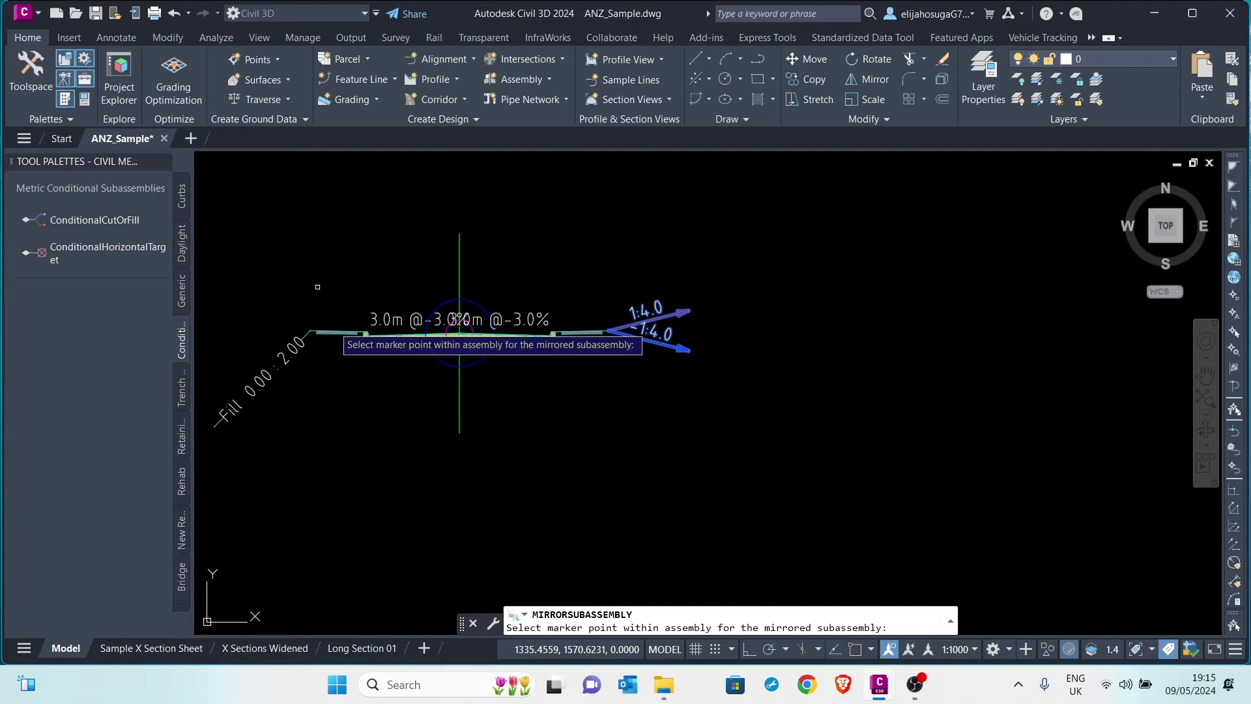
scroll(436, 332, up, 5)
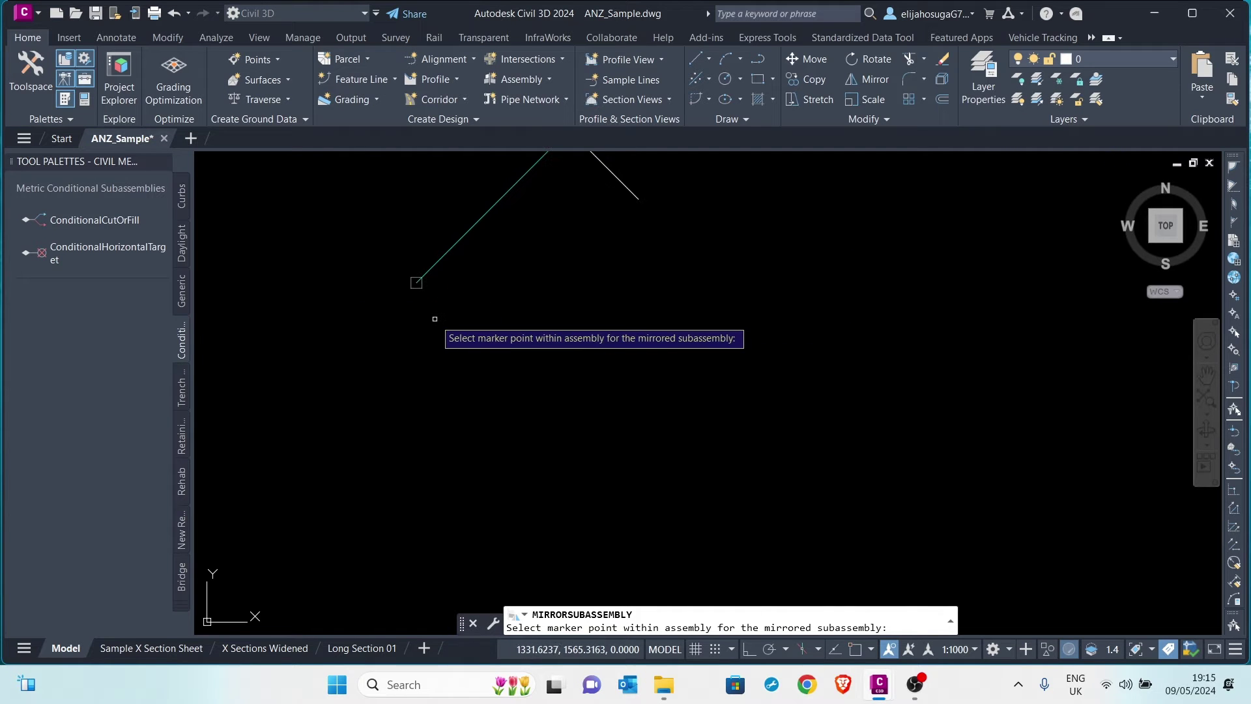
click(416, 282)
scroll(385, 396, down, 4)
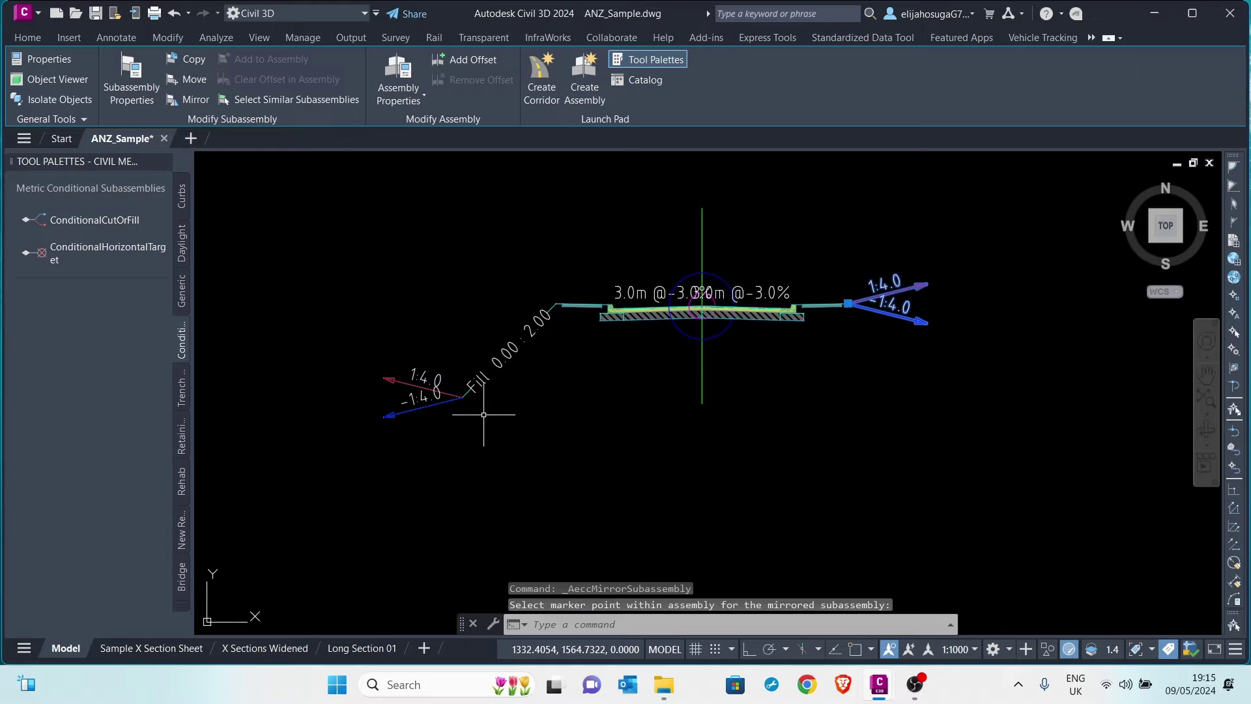
scroll(495, 365, up, 7)
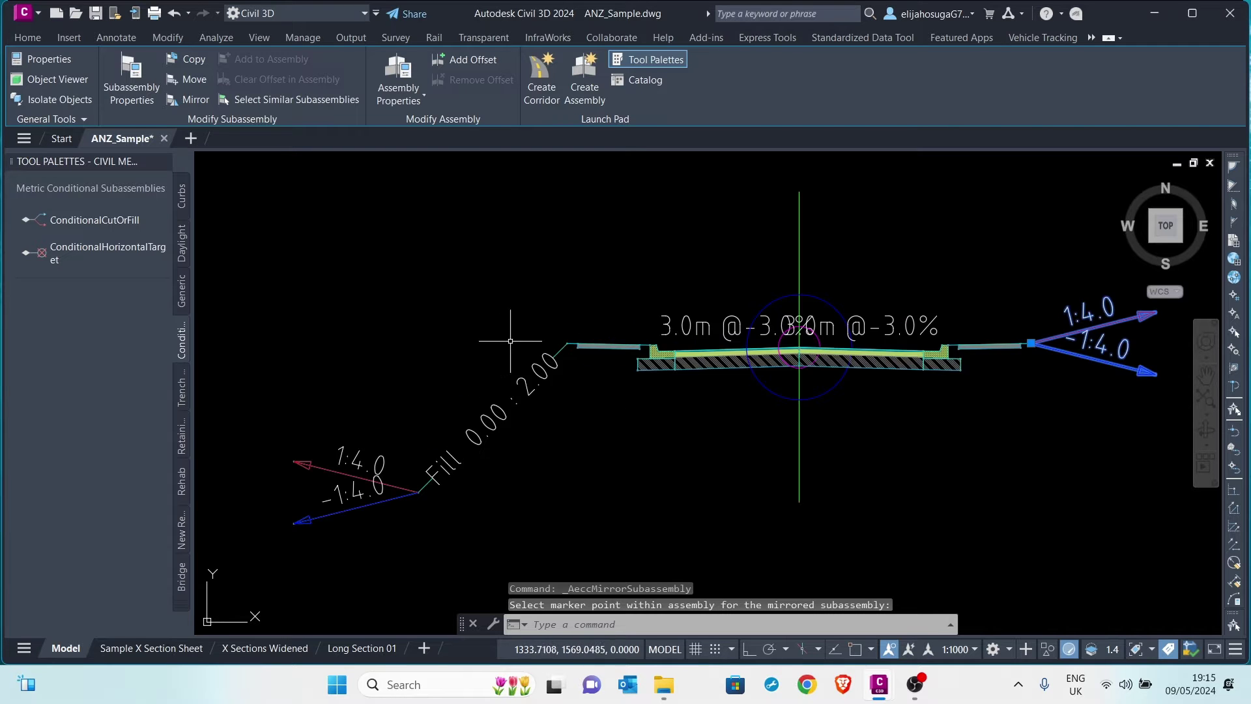
scroll(587, 362, down, 5)
key(Escape)
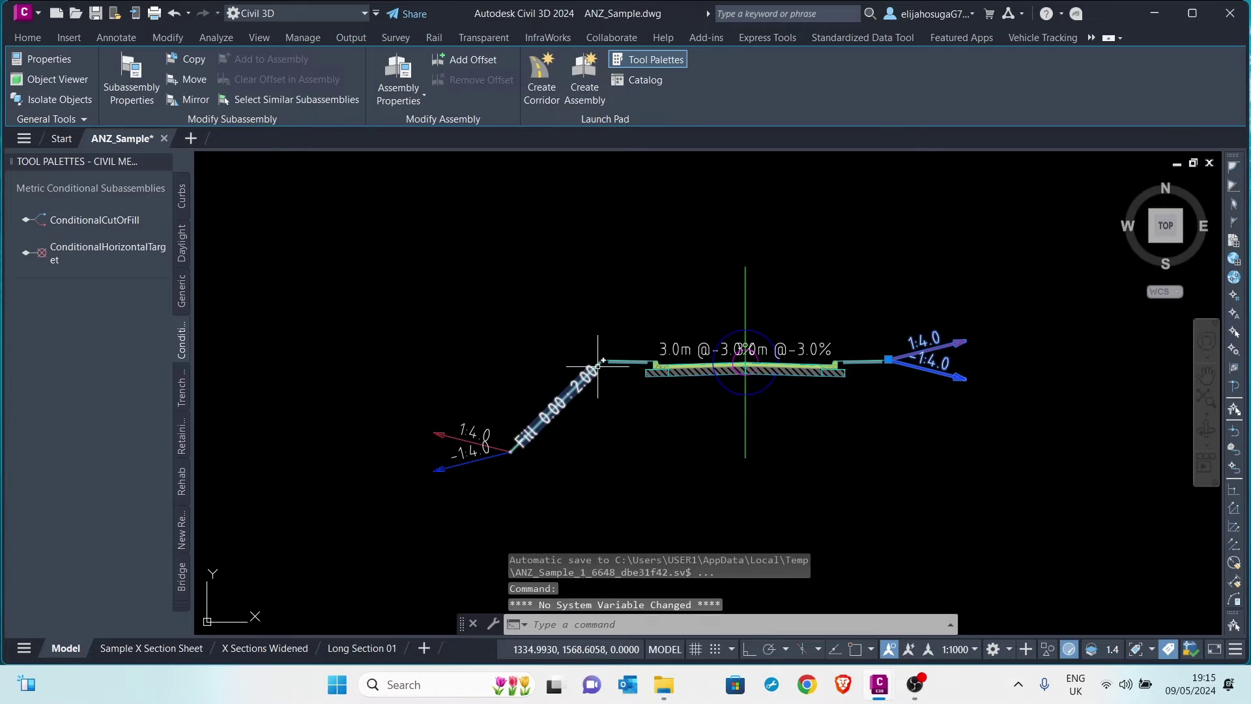
scroll(655, 404, up, 6)
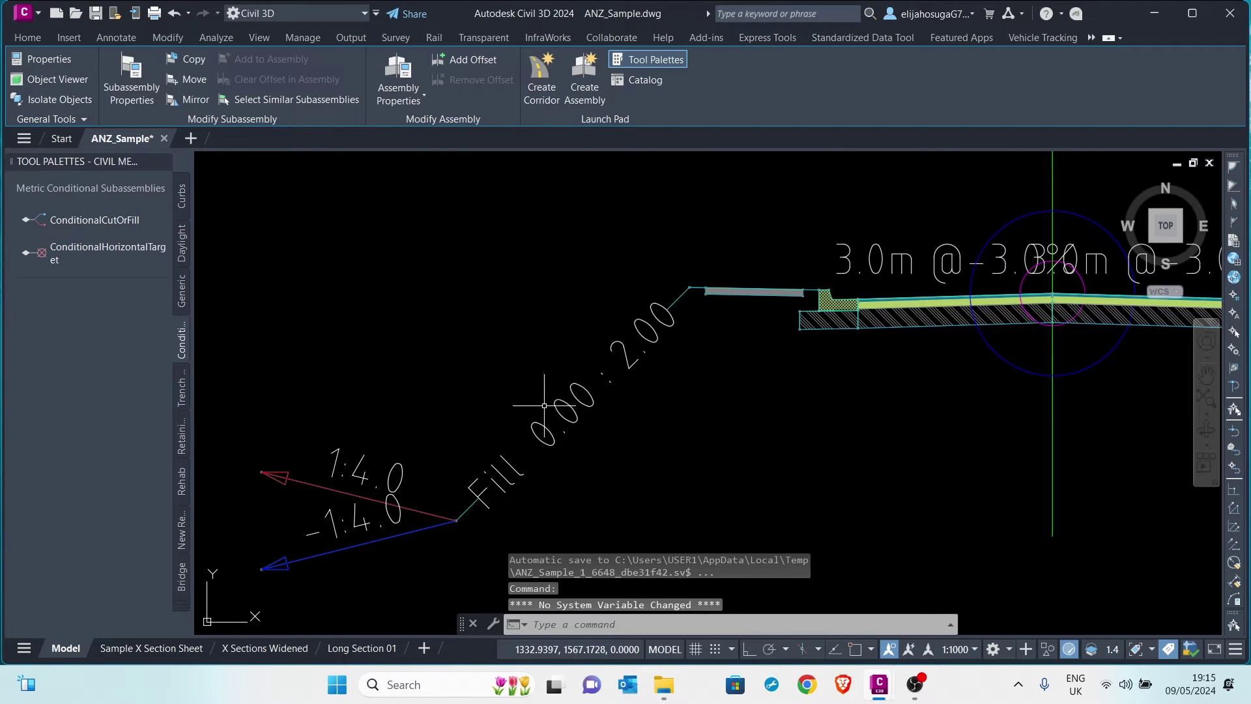
scroll(600, 377, down, 6)
scroll(655, 360, up, 2)
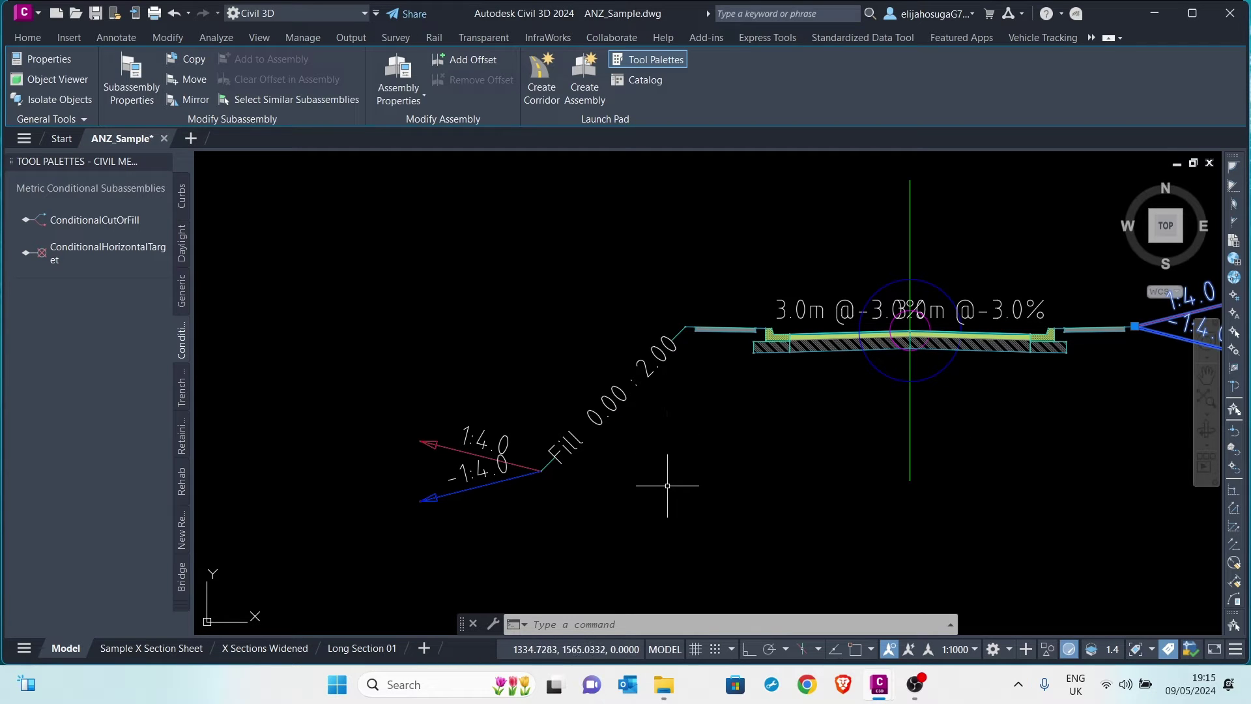
middle_drag(761, 468, 681, 509)
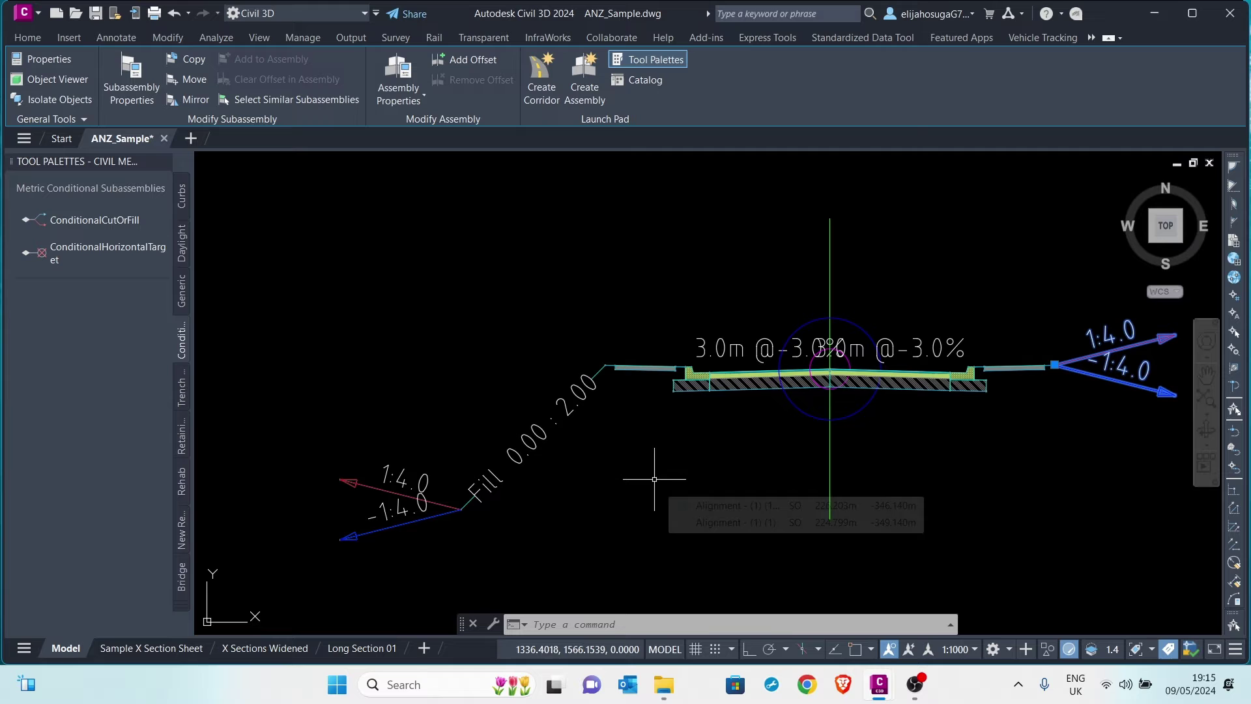
Insert another ConditionalCutOrFill on the left shoulder, set to Fill with a 2 m minimum depth
click(102, 219)
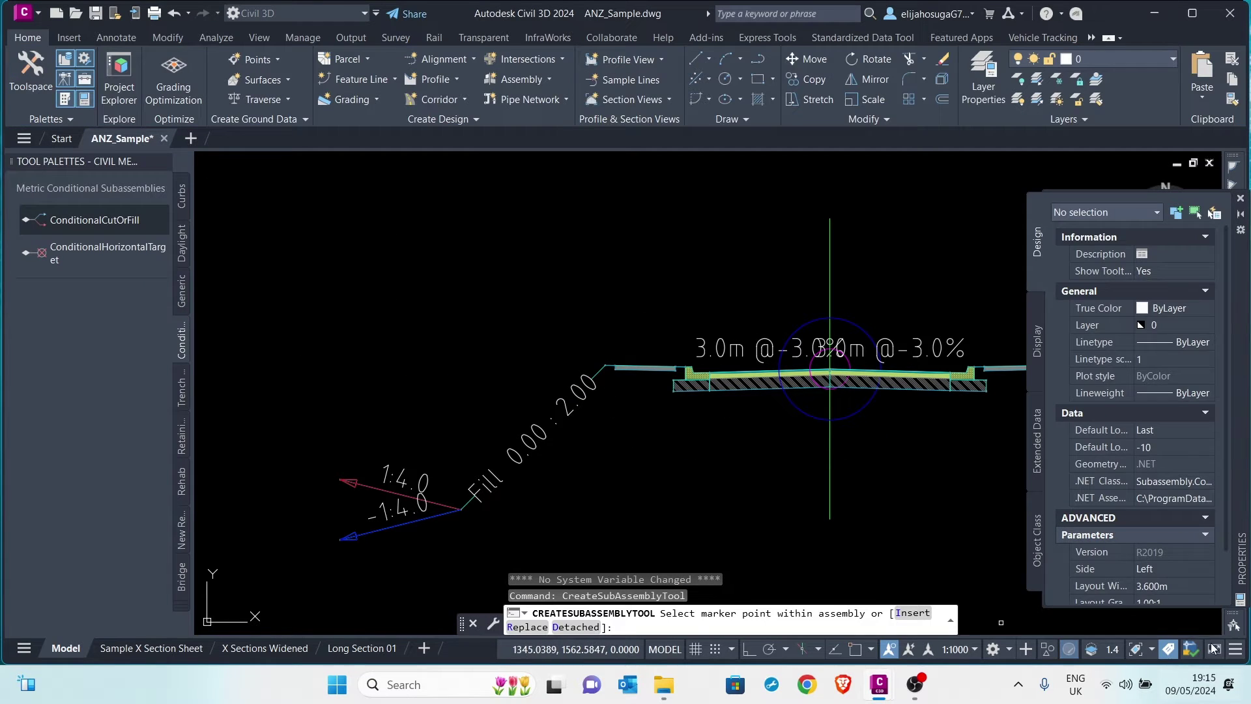
scroll(1194, 565, down, 3)
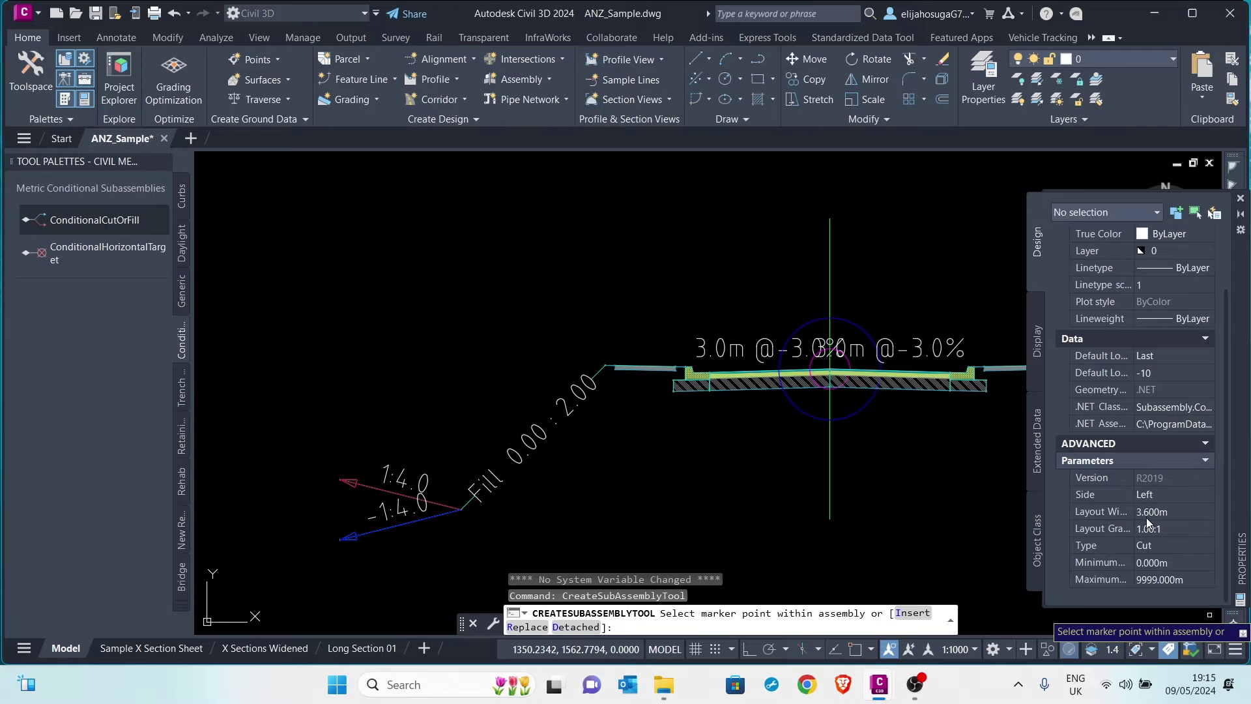
click(1152, 530)
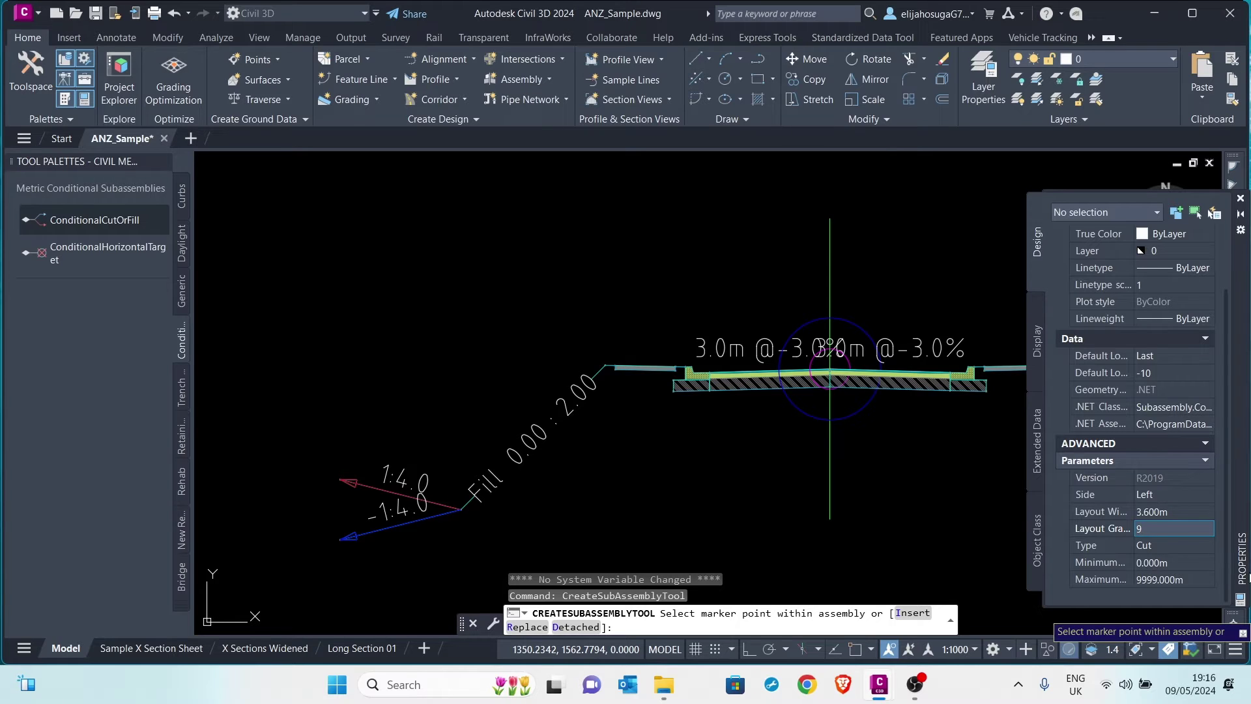
click(1156, 544)
click(1155, 545)
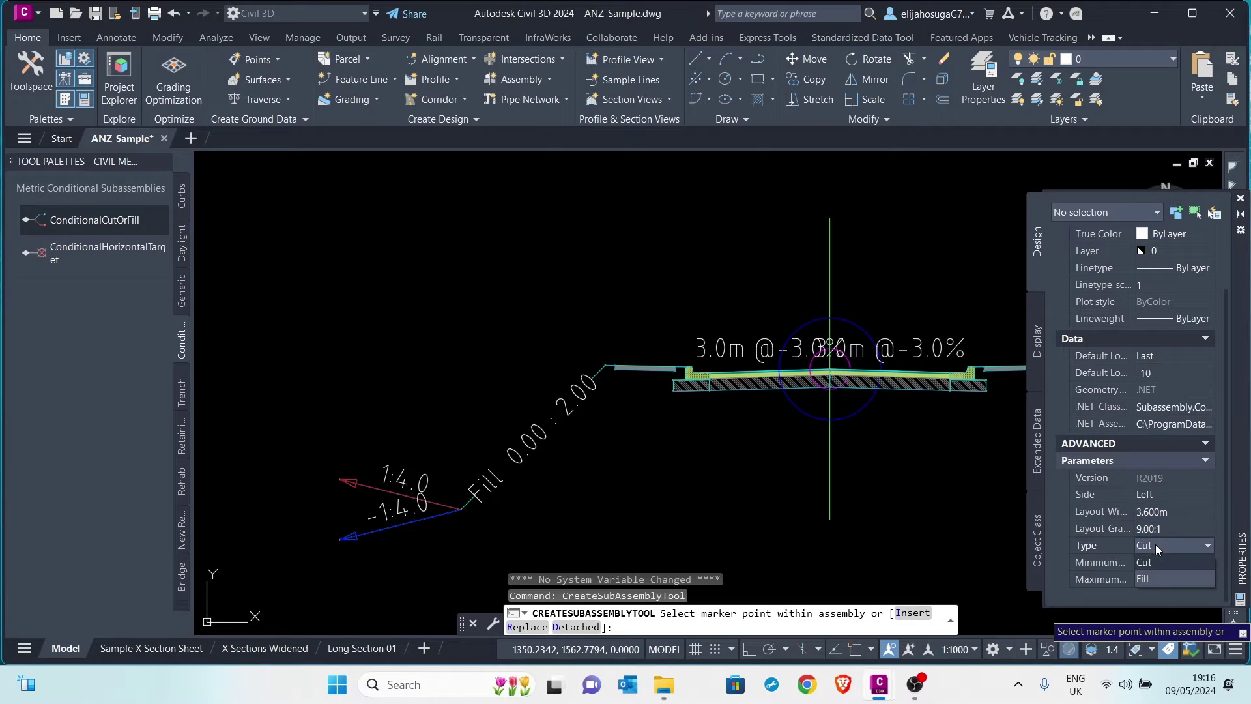
click(1140, 579)
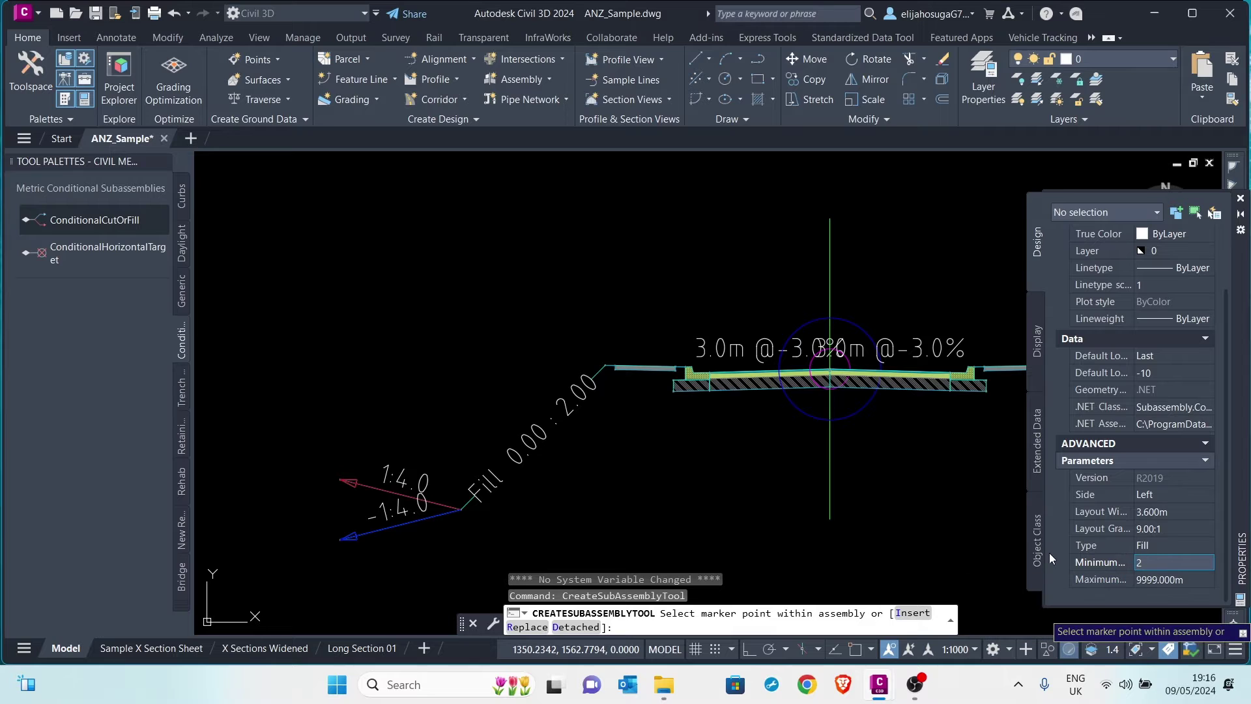
key(Return)
scroll(595, 355, up, 4)
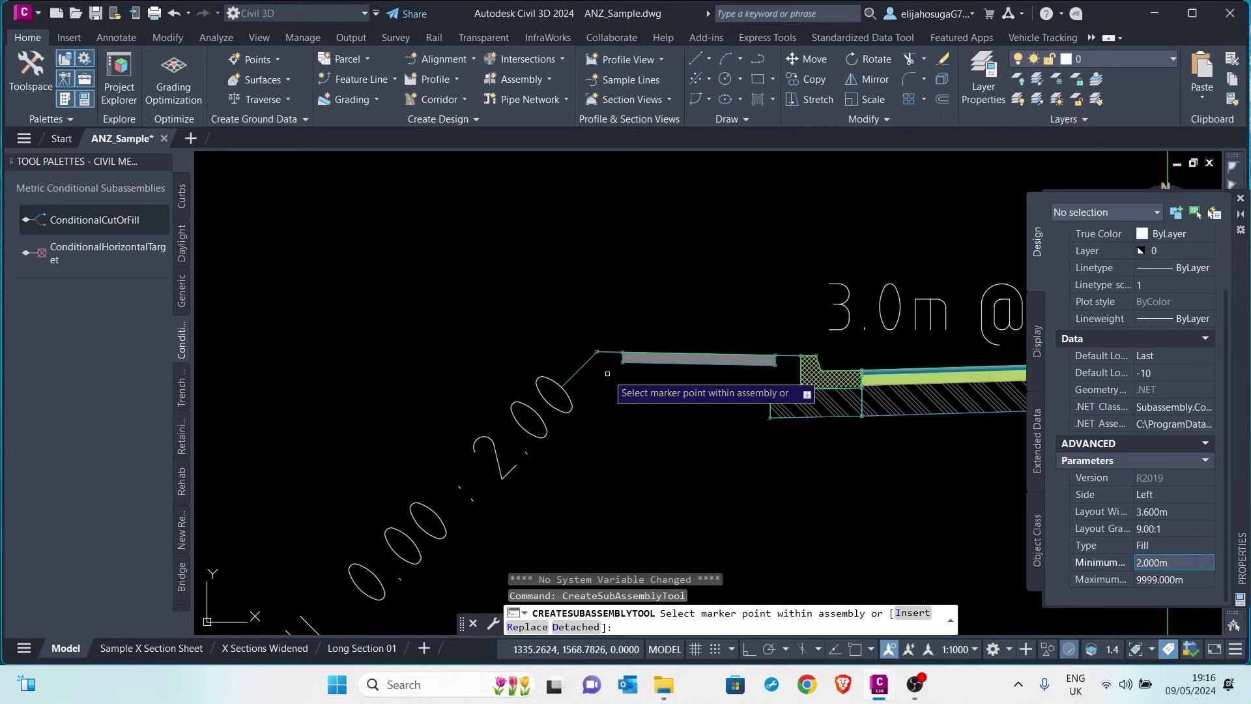
scroll(590, 329, up, 3)
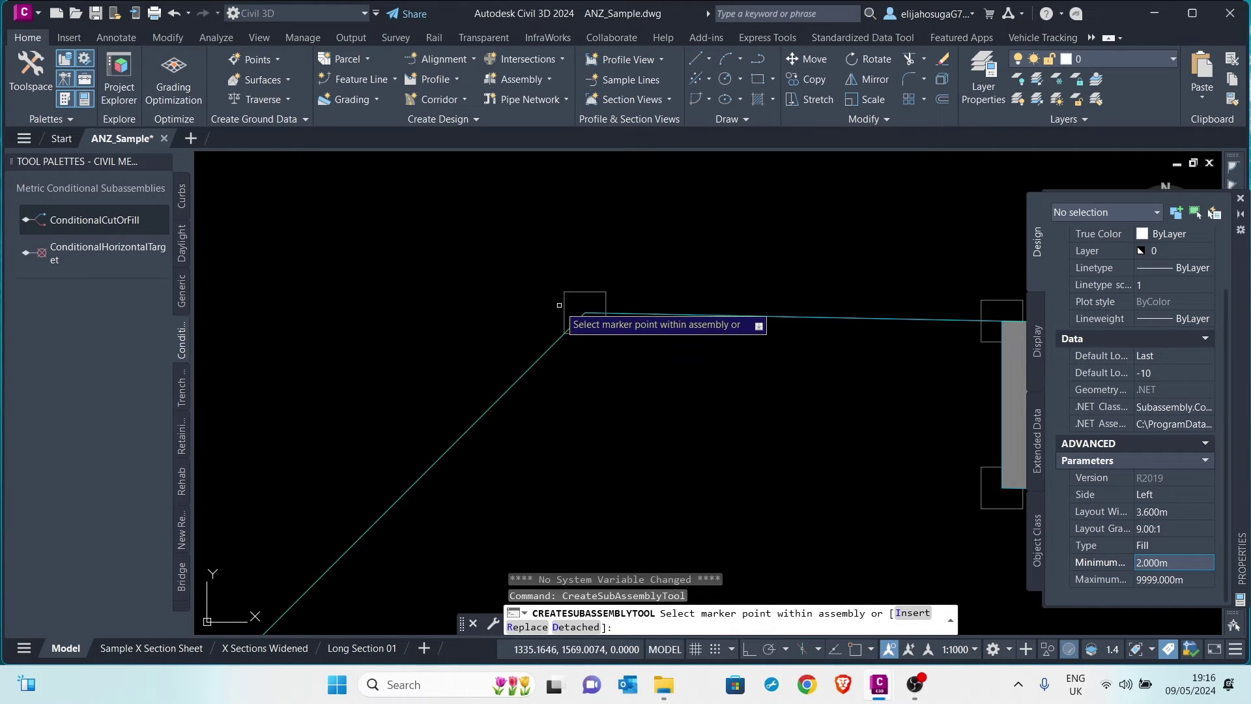
scroll(562, 307, down, 7)
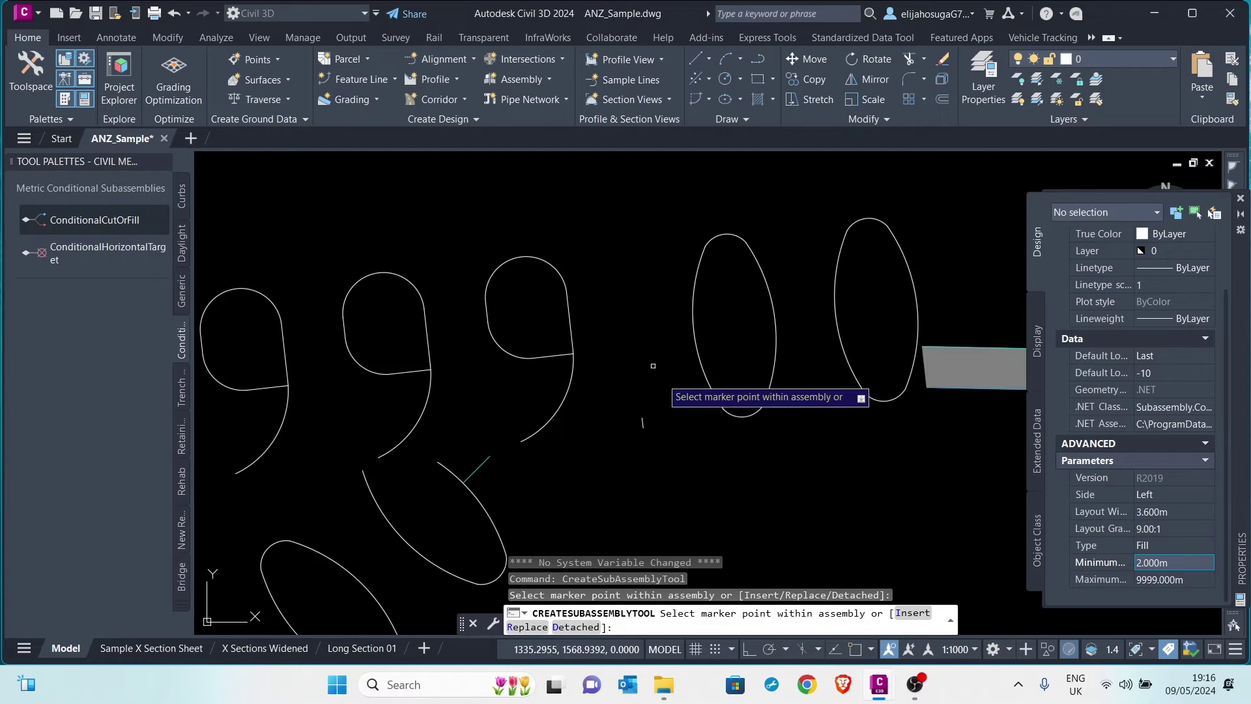
scroll(678, 468, up, 4)
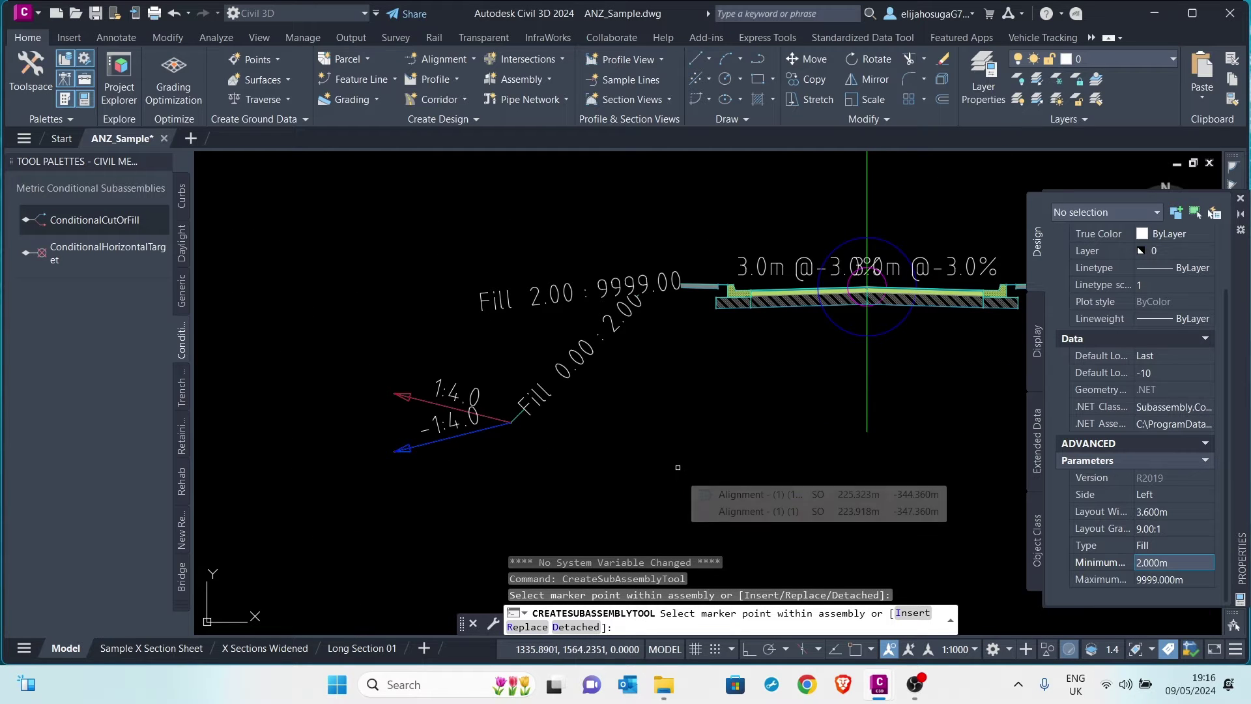
key(Escape)
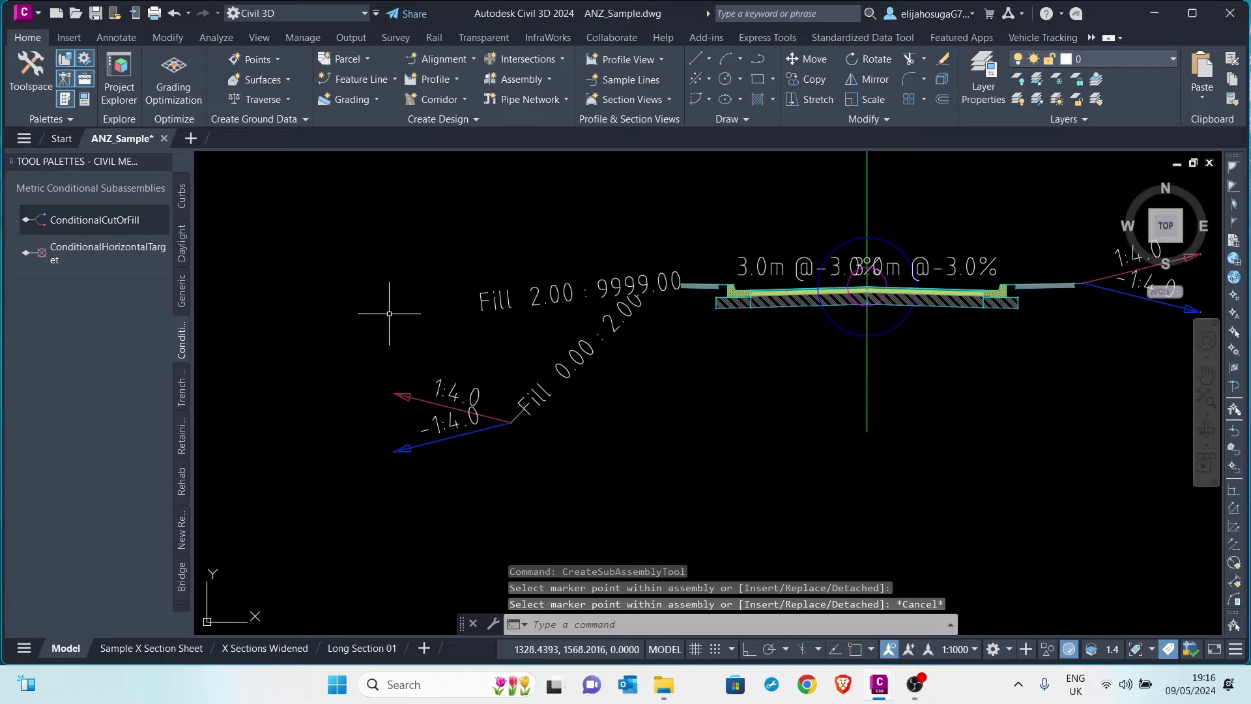
Change the Fill 2.00 : 9999.00 subassembly's Layout Width to 7 in the Properties palette
click(573, 315)
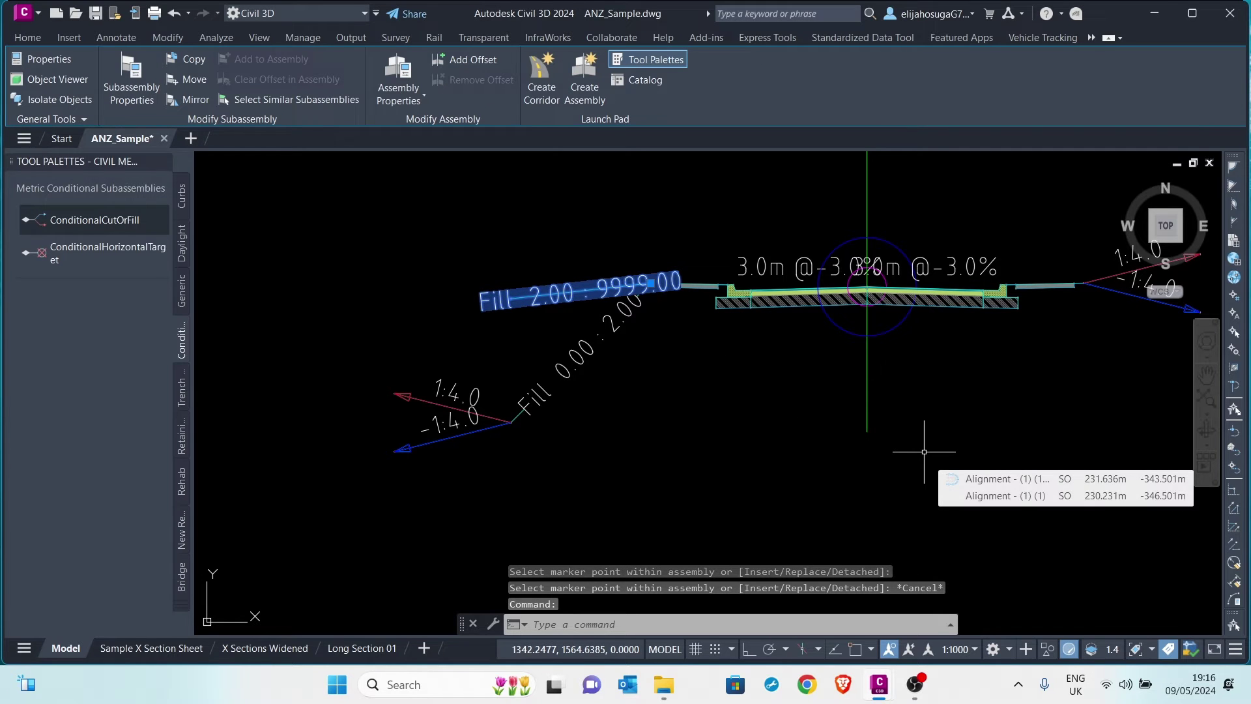
key(ctrl+1)
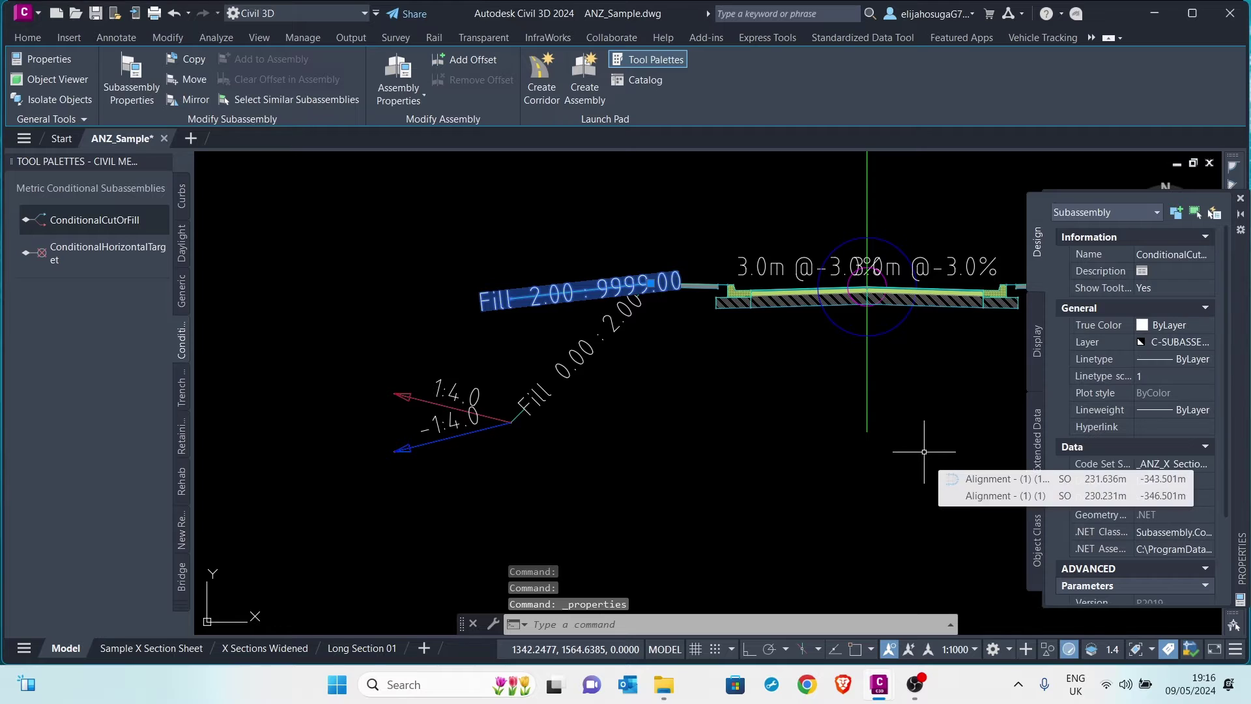
scroll(1207, 474, down, 3)
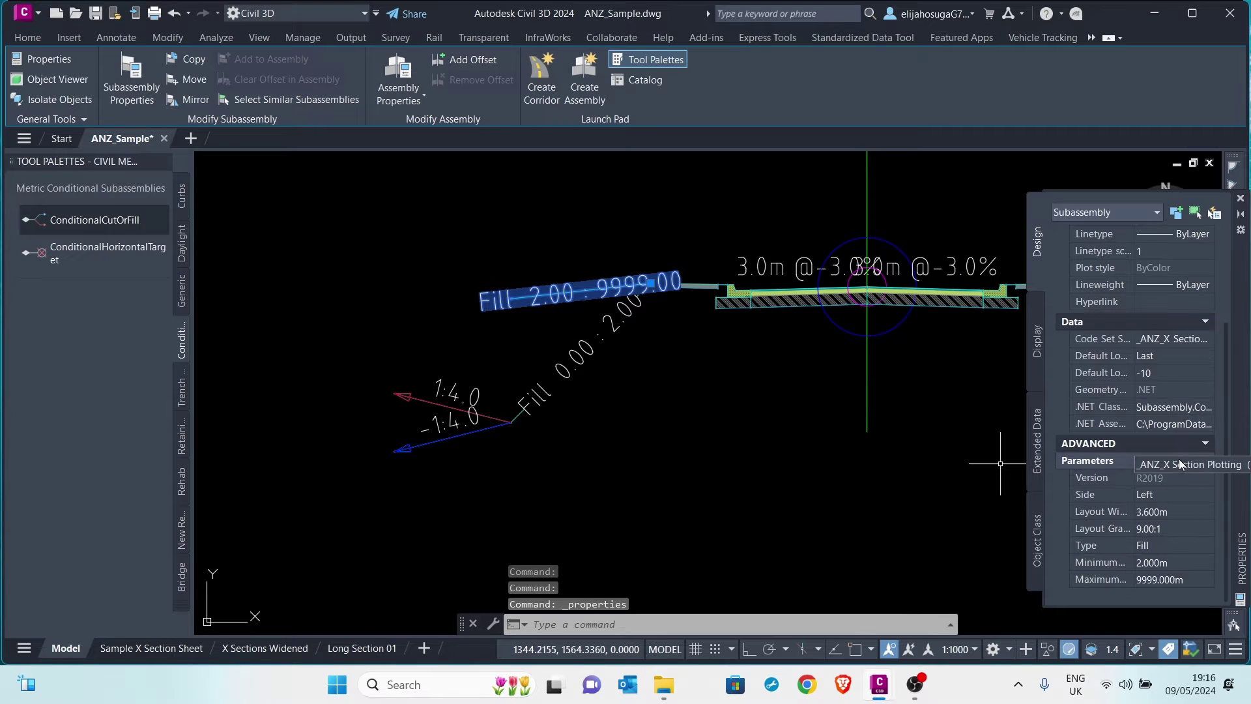
click(1148, 511)
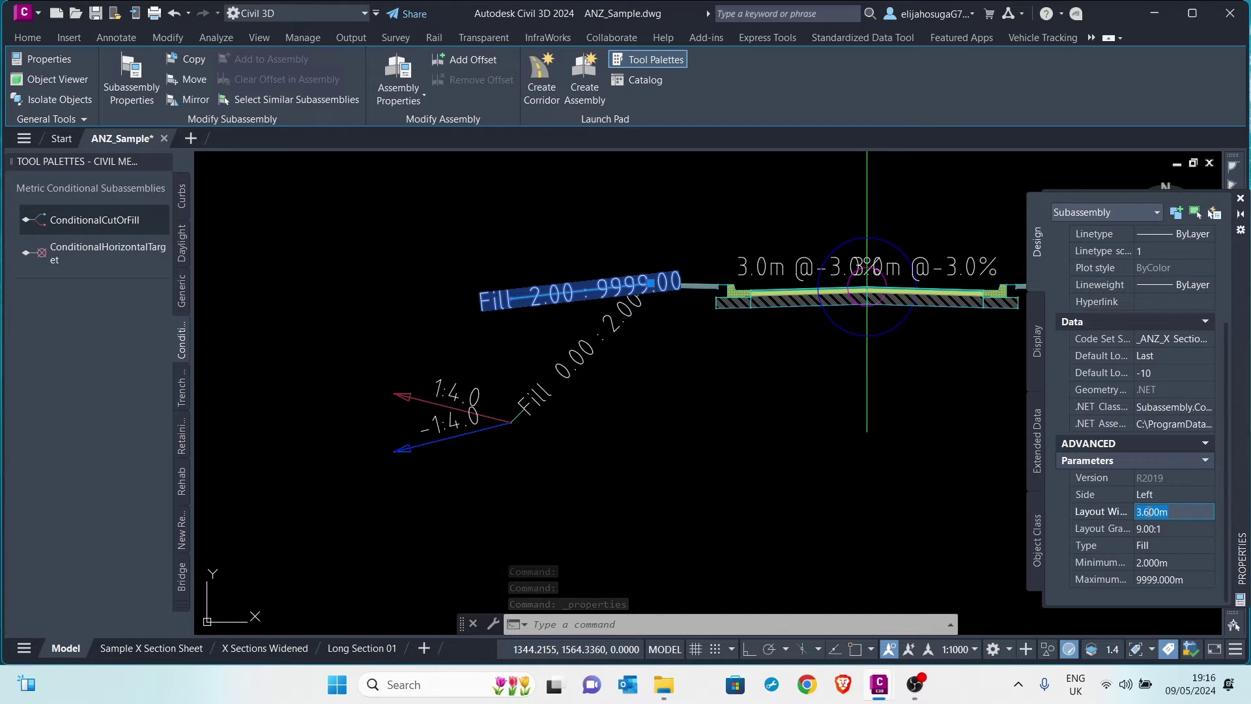
text(7)
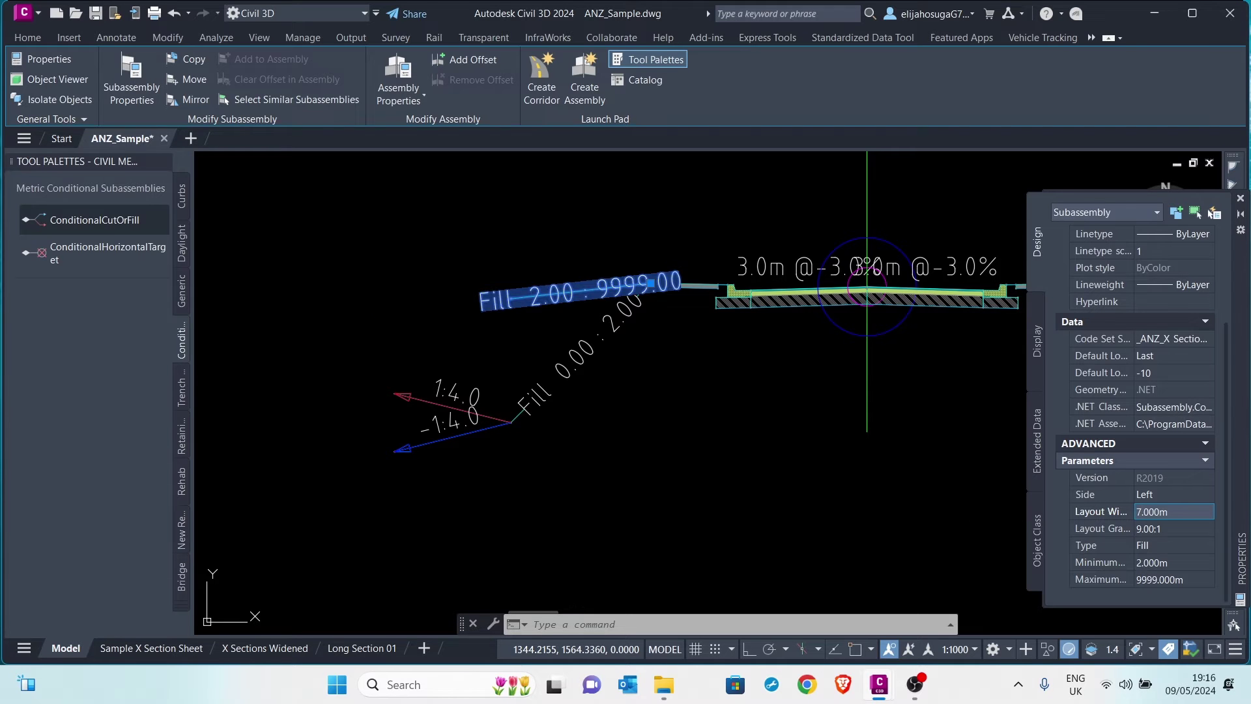
scroll(387, 305, up, 2)
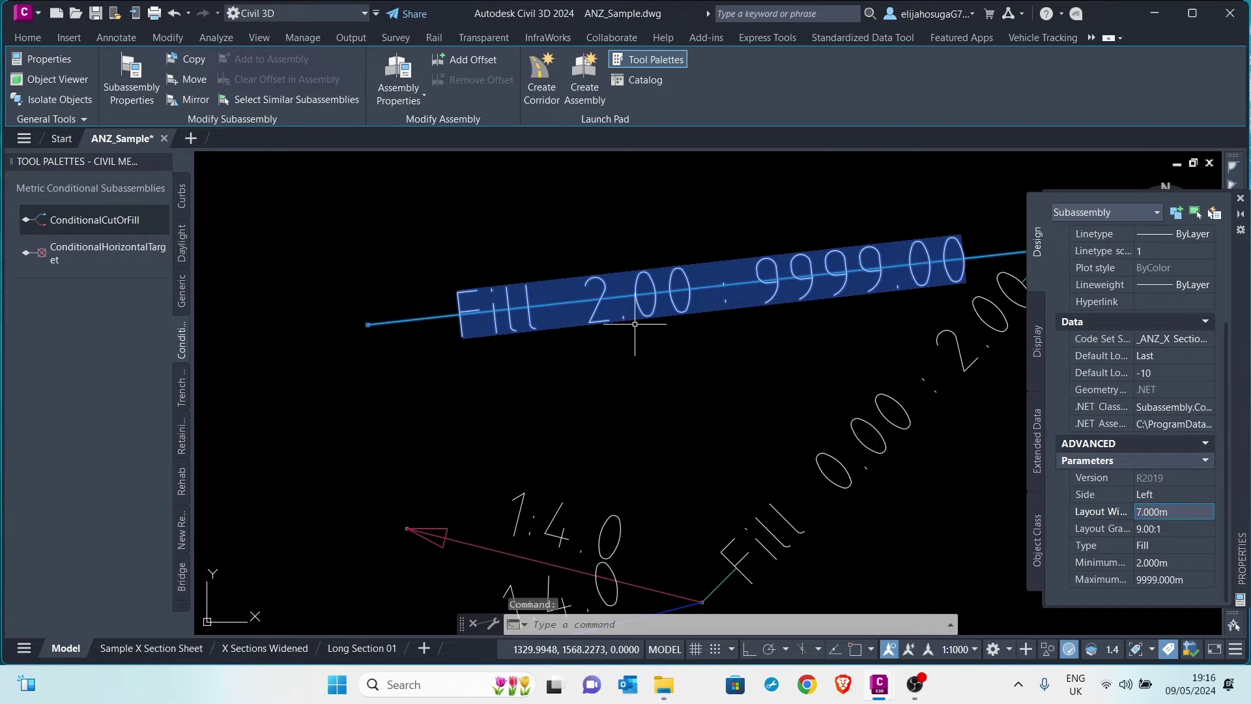
scroll(713, 402, down, 5)
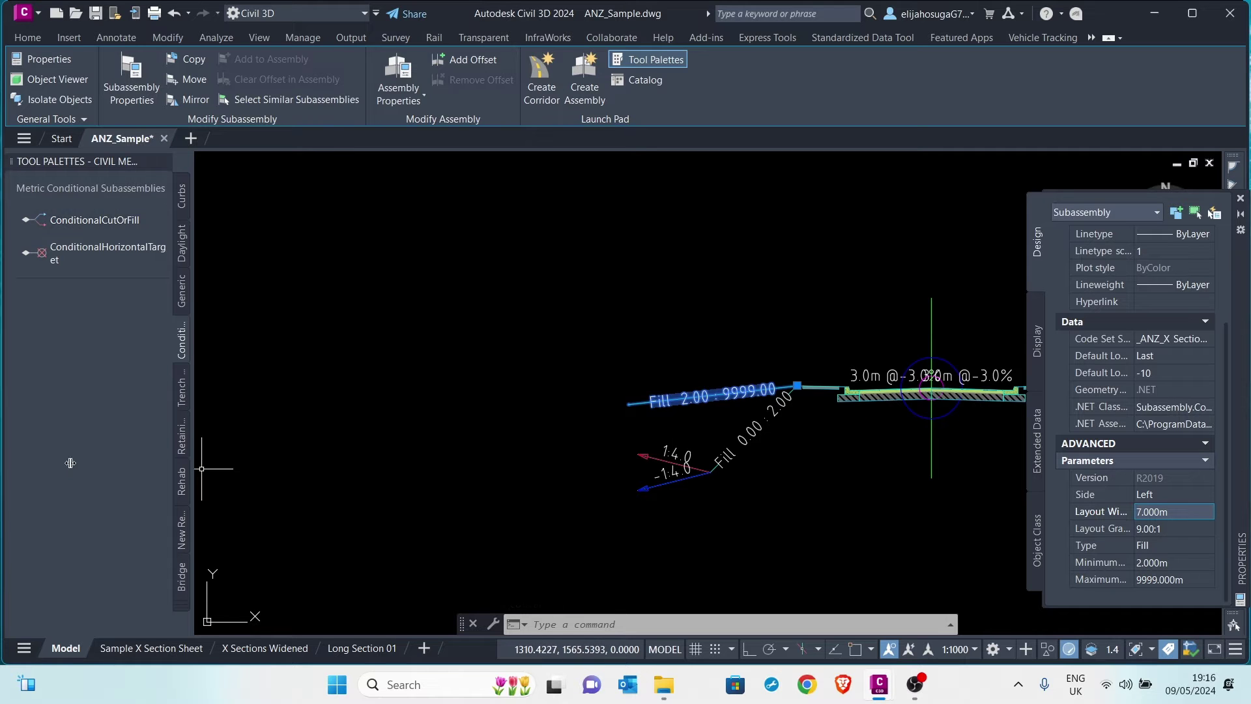
Attach a RetainWallTapered subassembly from the Retaining Walls palette to the fill branch's outer end
click(183, 448)
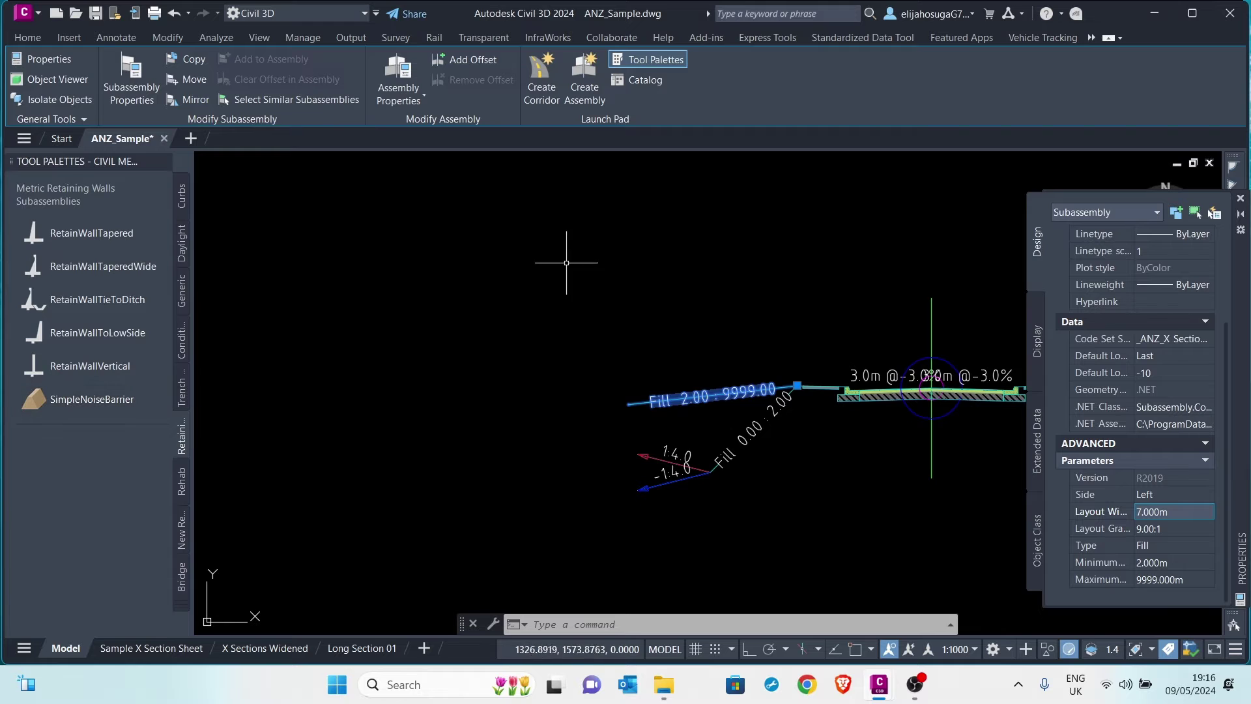
click(80, 232)
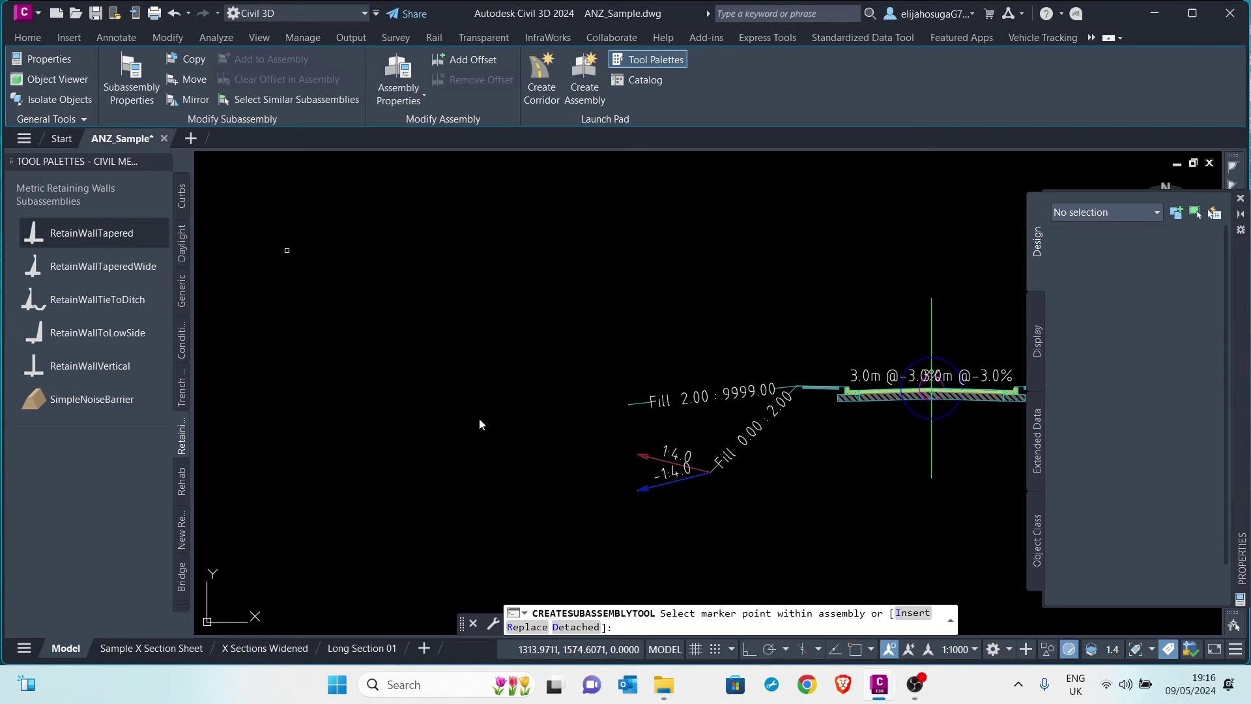
scroll(653, 422, up, 8)
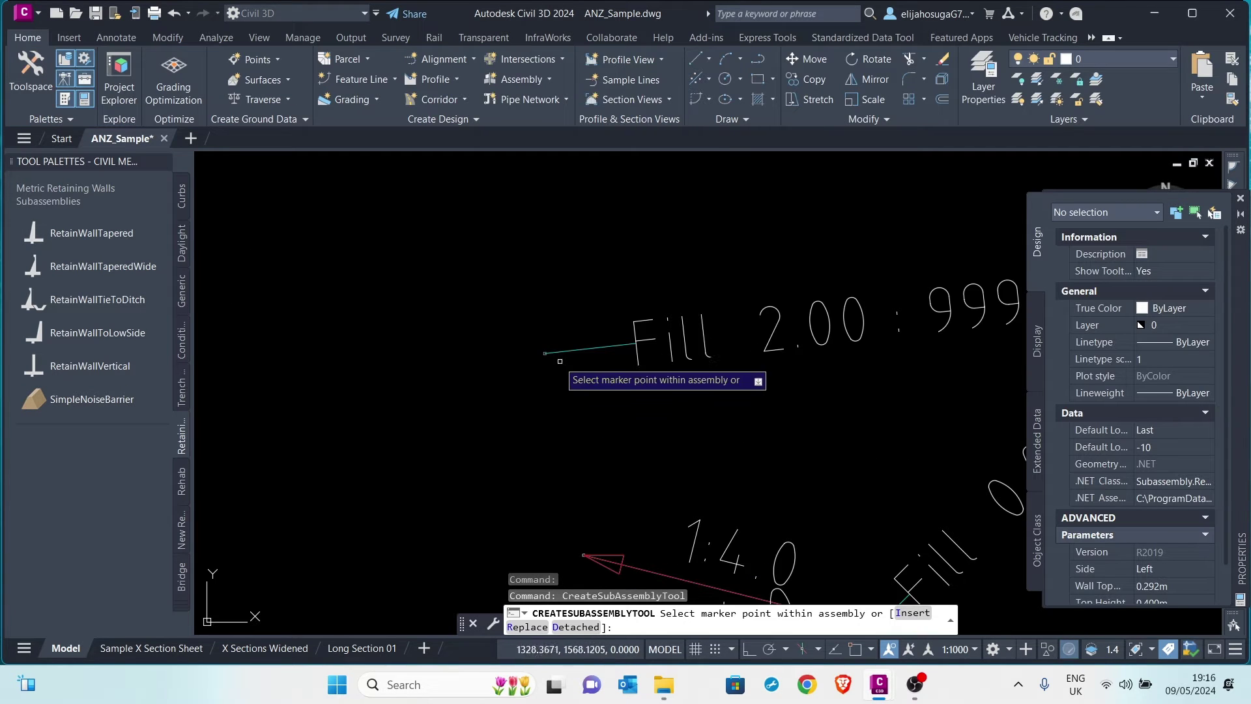
scroll(525, 342, down, 6)
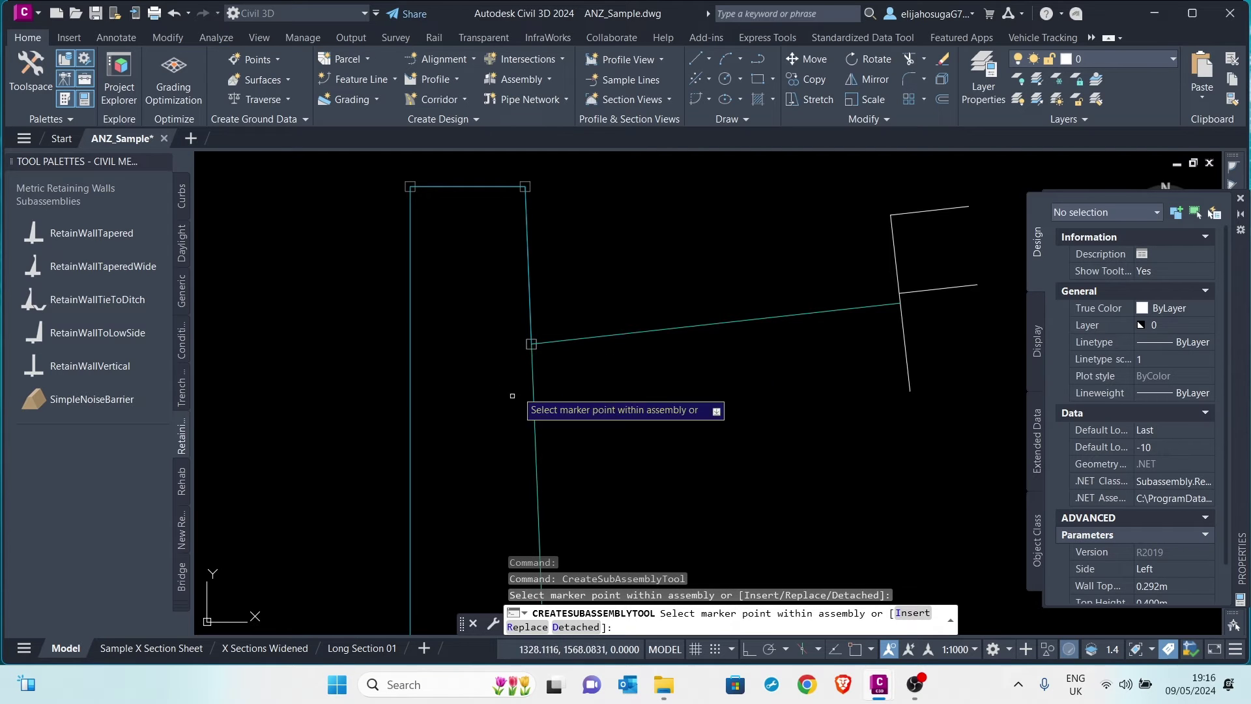
scroll(608, 356, up, 4)
key(Escape)
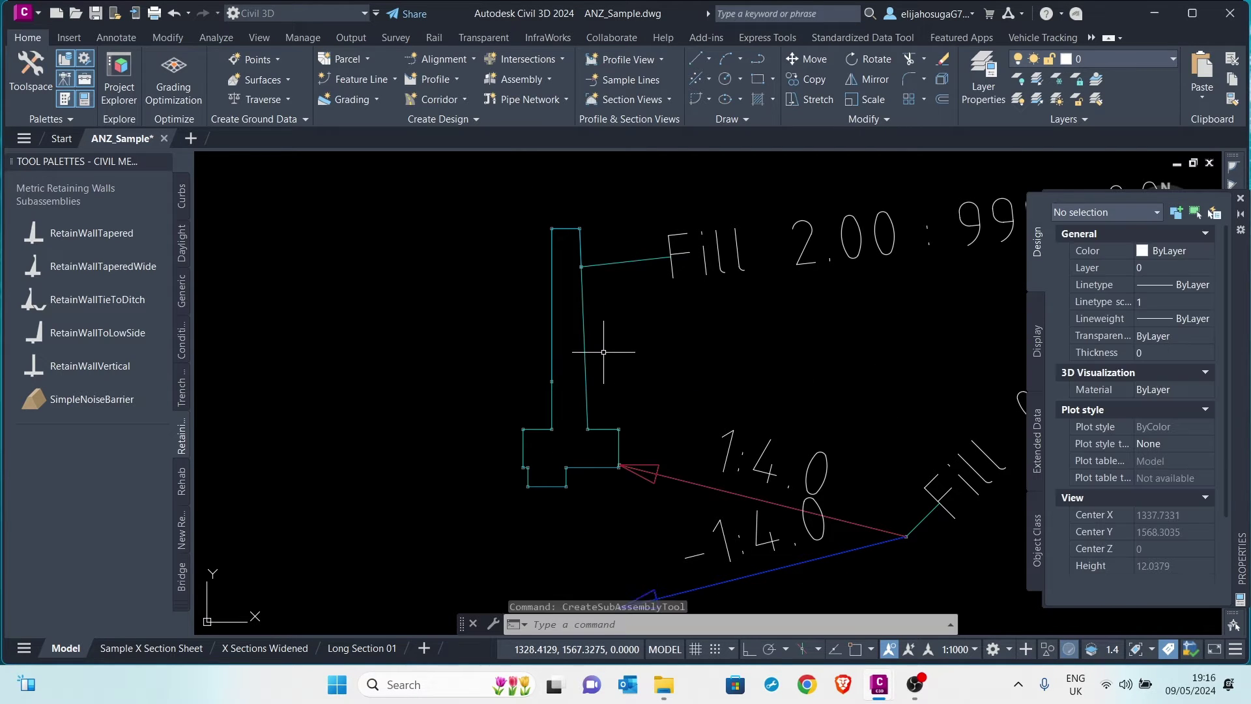
scroll(603, 352, down, 3)
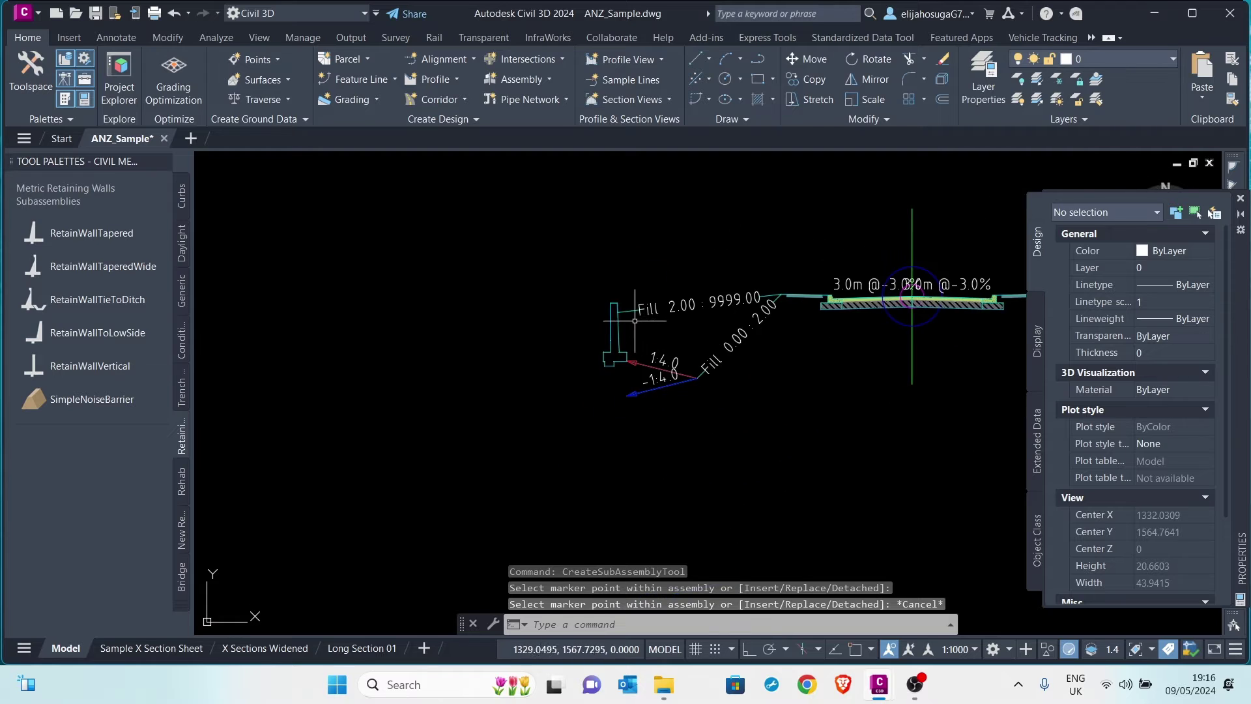
scroll(611, 278, up, 6)
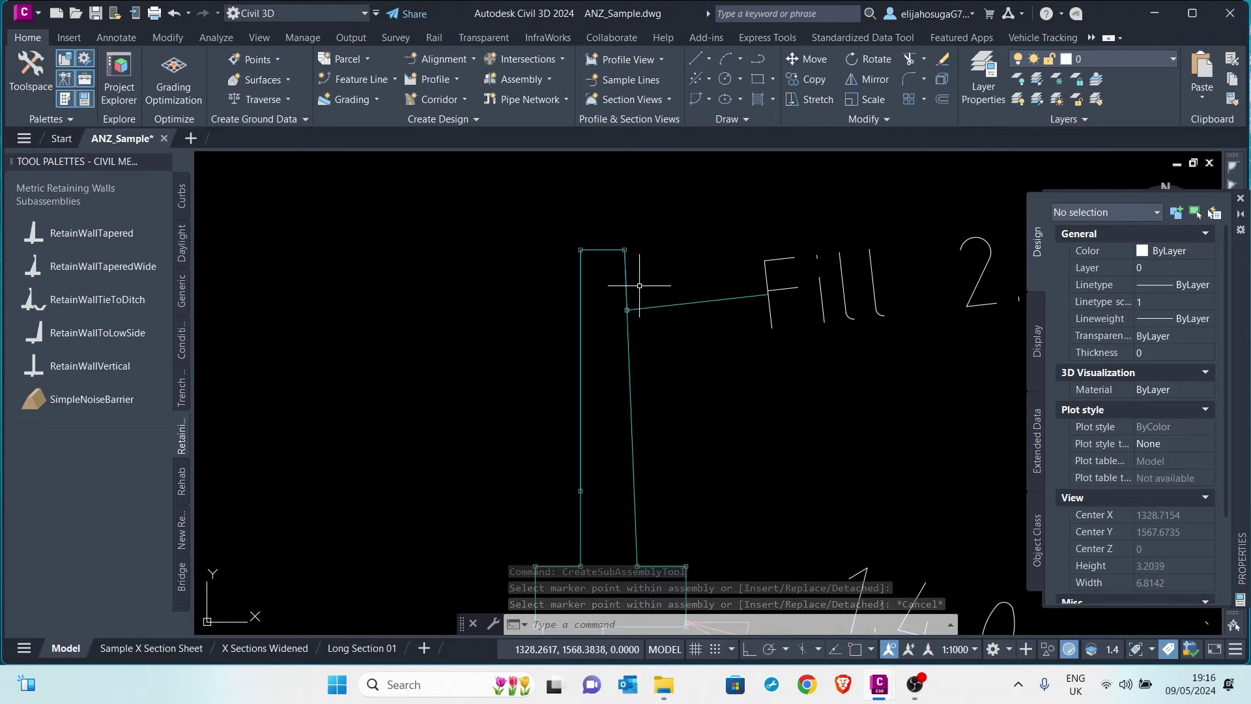
scroll(638, 372, down, 4)
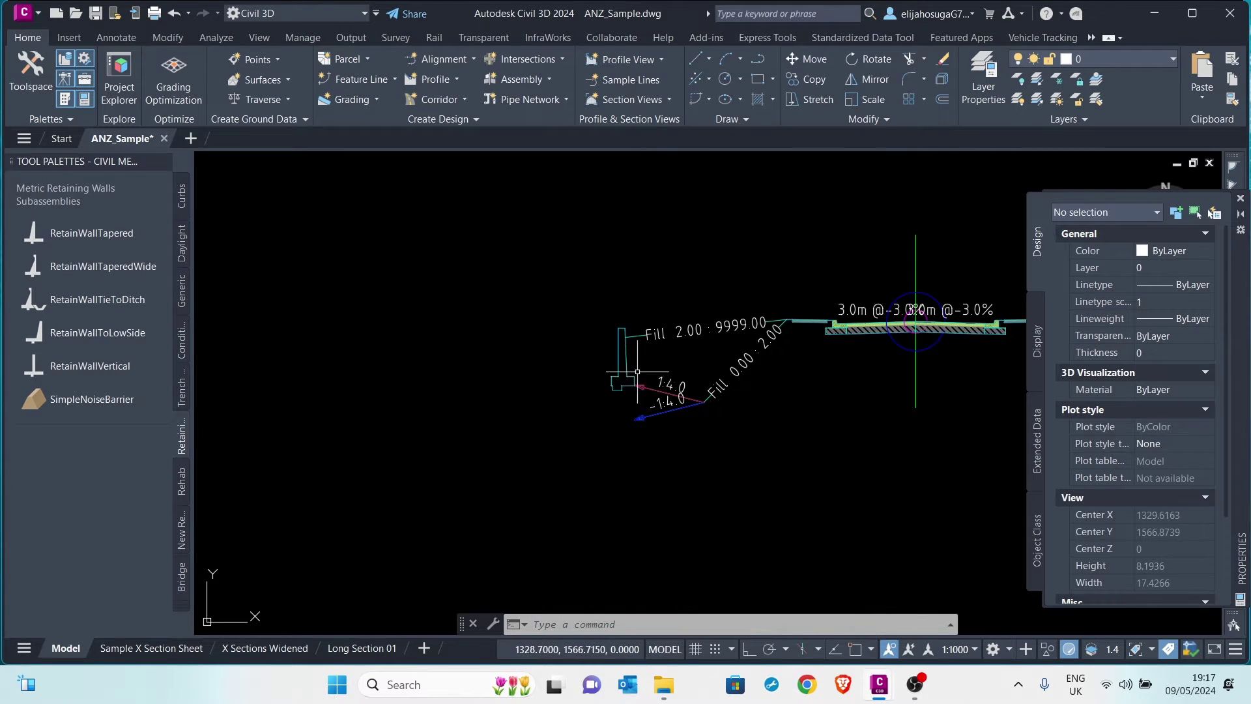
scroll(745, 358, up, 4)
scroll(717, 345, down, 4)
scroll(658, 351, up, 4)
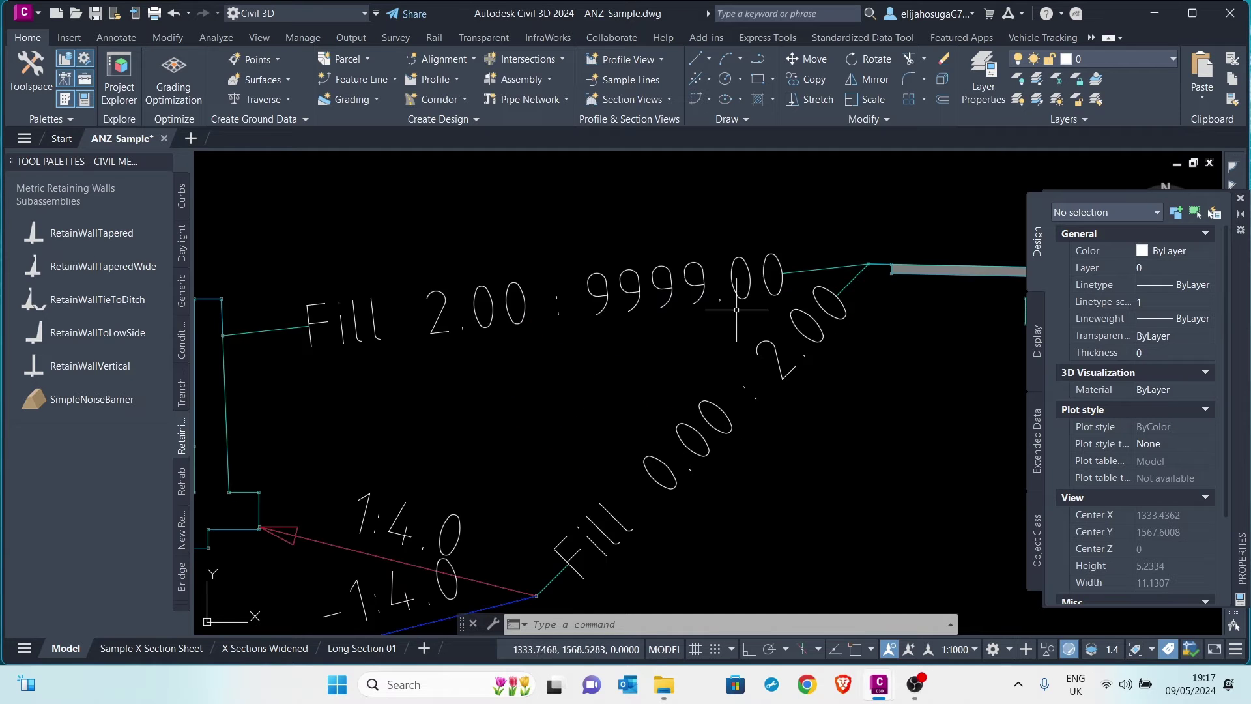
scroll(658, 363, down, 2)
scroll(660, 365, down, 5)
scroll(642, 357, up, 6)
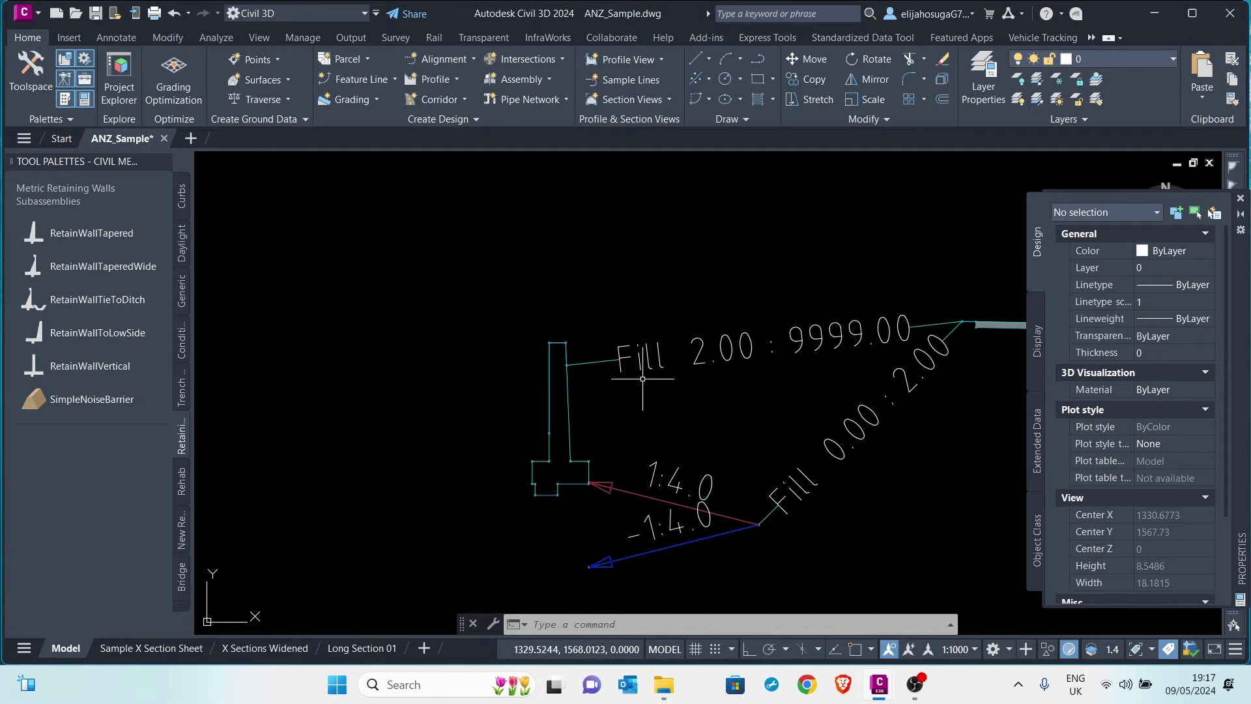
scroll(458, 414, down, 3)
middle_drag(663, 440, 629, 464)
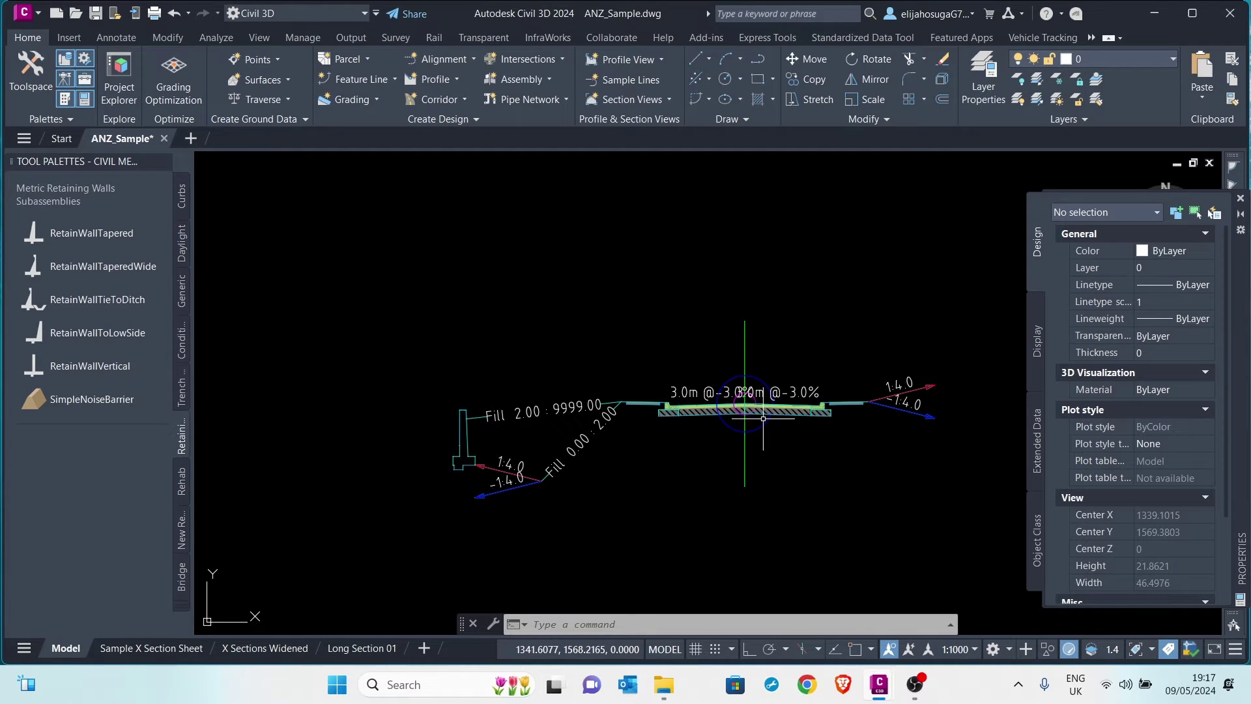
scroll(762, 418, down, 15)
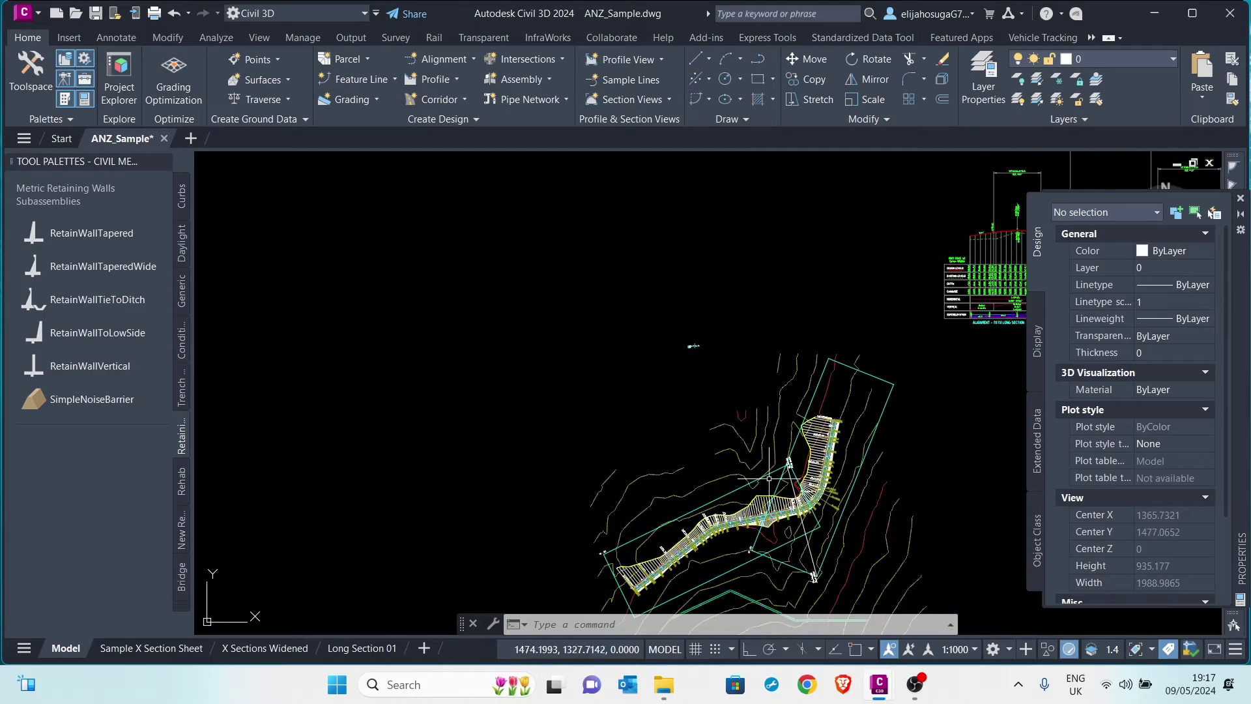
scroll(745, 541, up, 6)
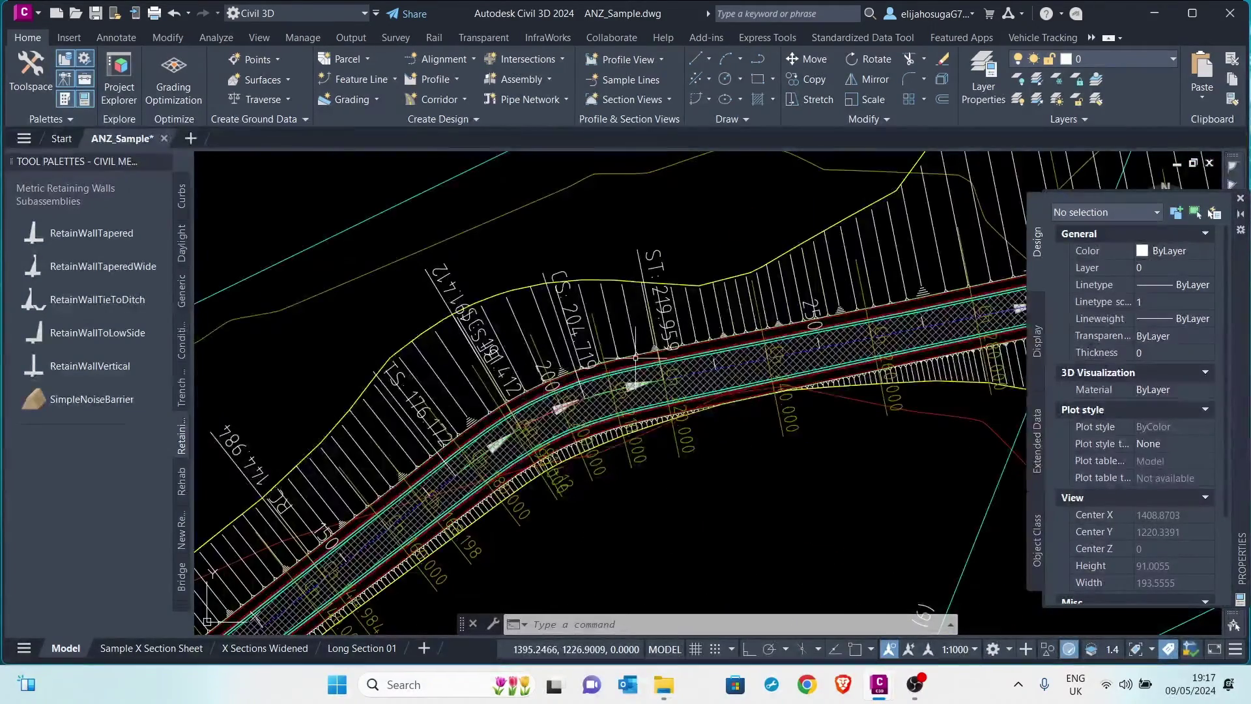
scroll(580, 313, down, 7)
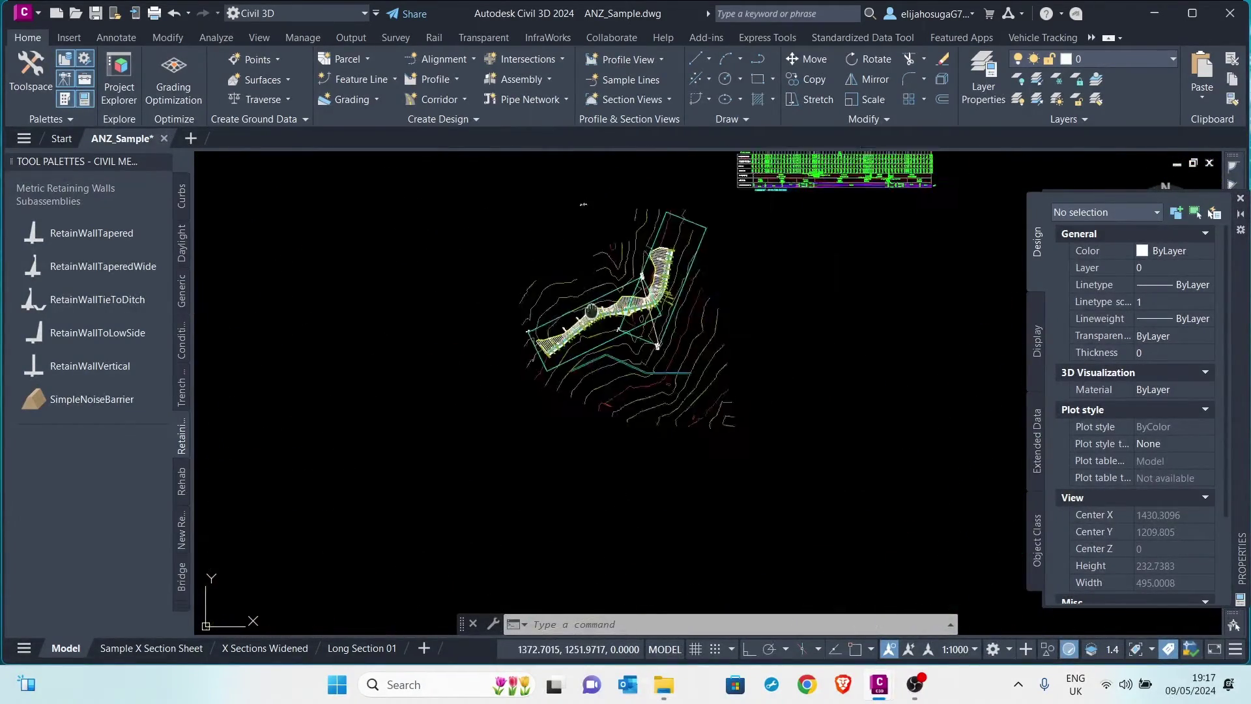
scroll(580, 313, up, 14)
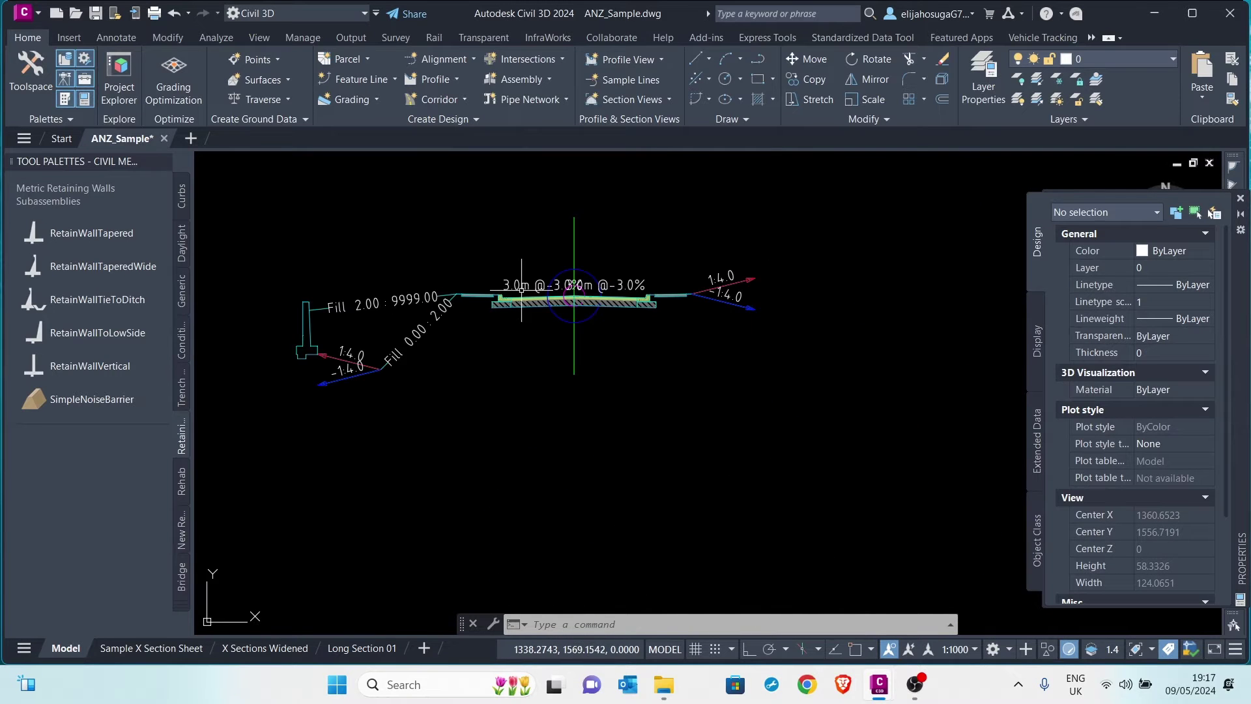
scroll(590, 345, down, 7)
scroll(599, 381, down, 4)
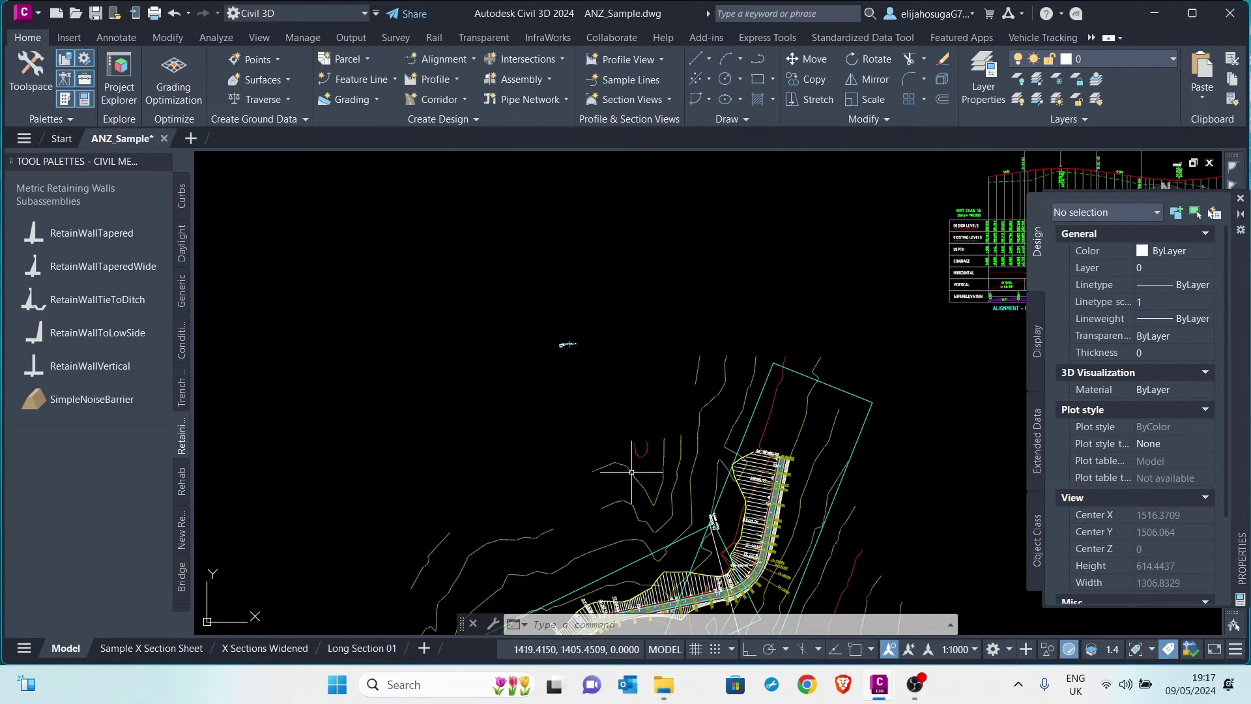
scroll(559, 339, up, 9)
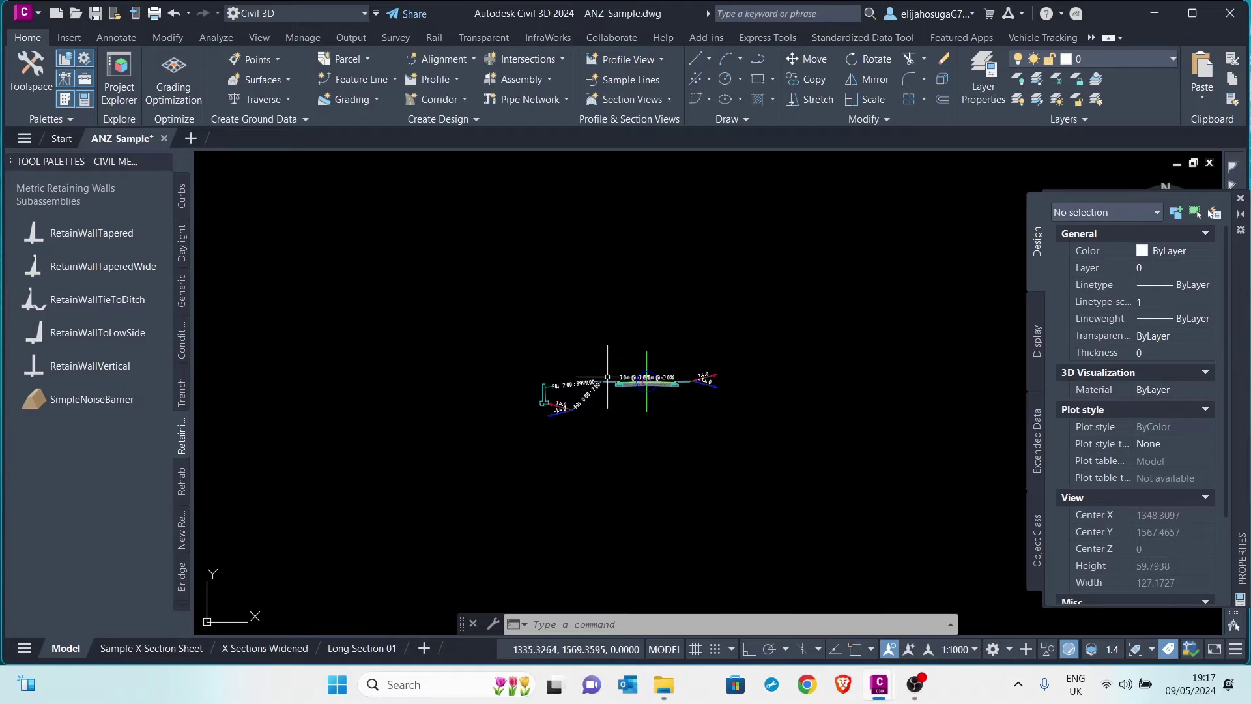
scroll(607, 377, up, 5)
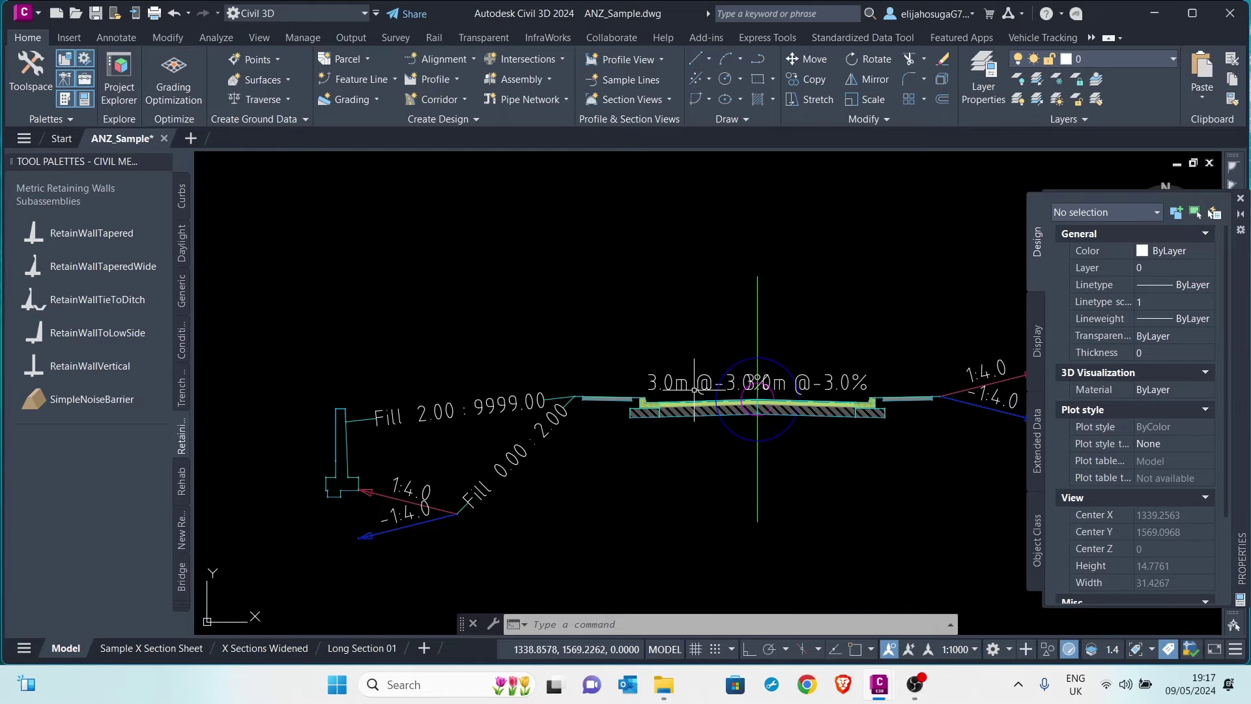
scroll(693, 388, down, 20)
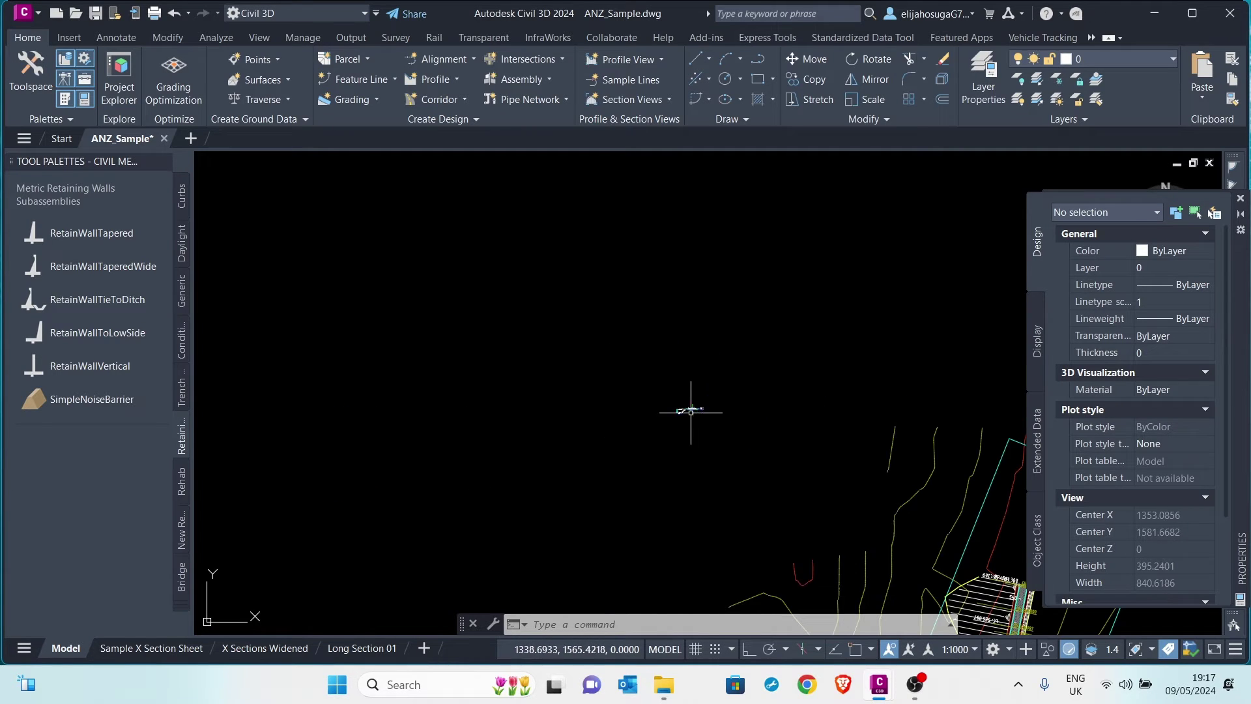
scroll(739, 472, up, 10)
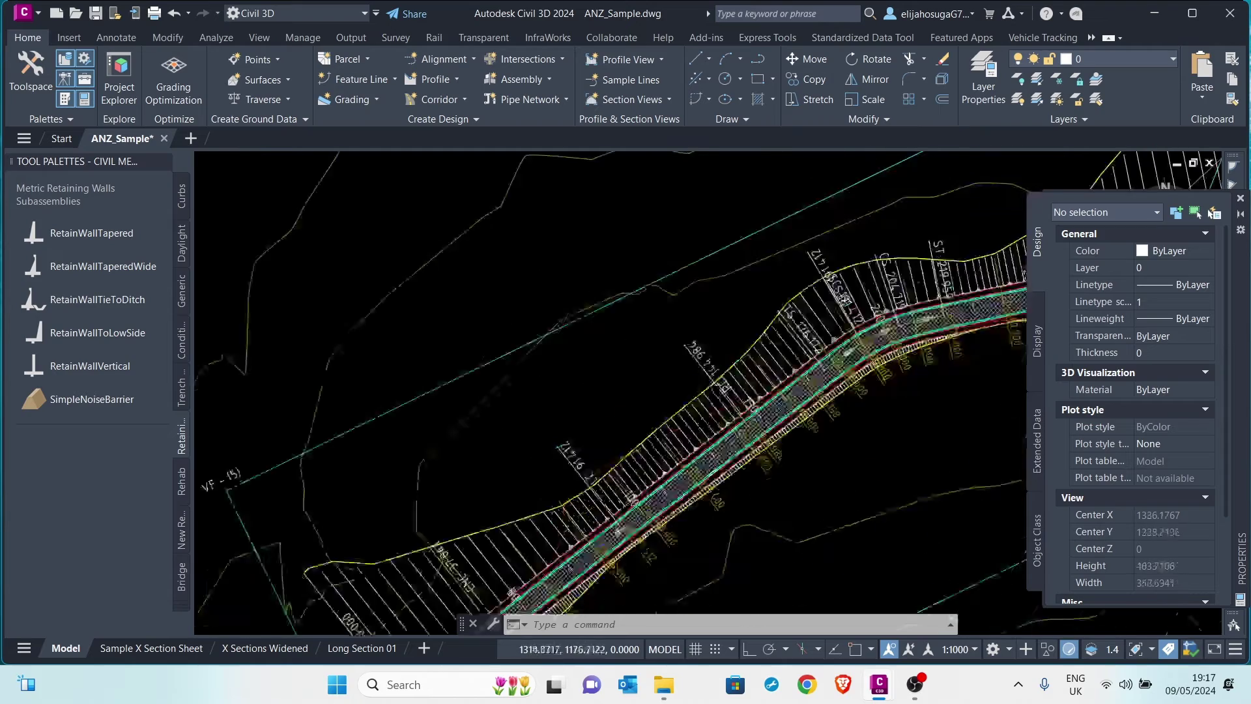
scroll(678, 374, down, 4)
scroll(678, 374, up, 2)
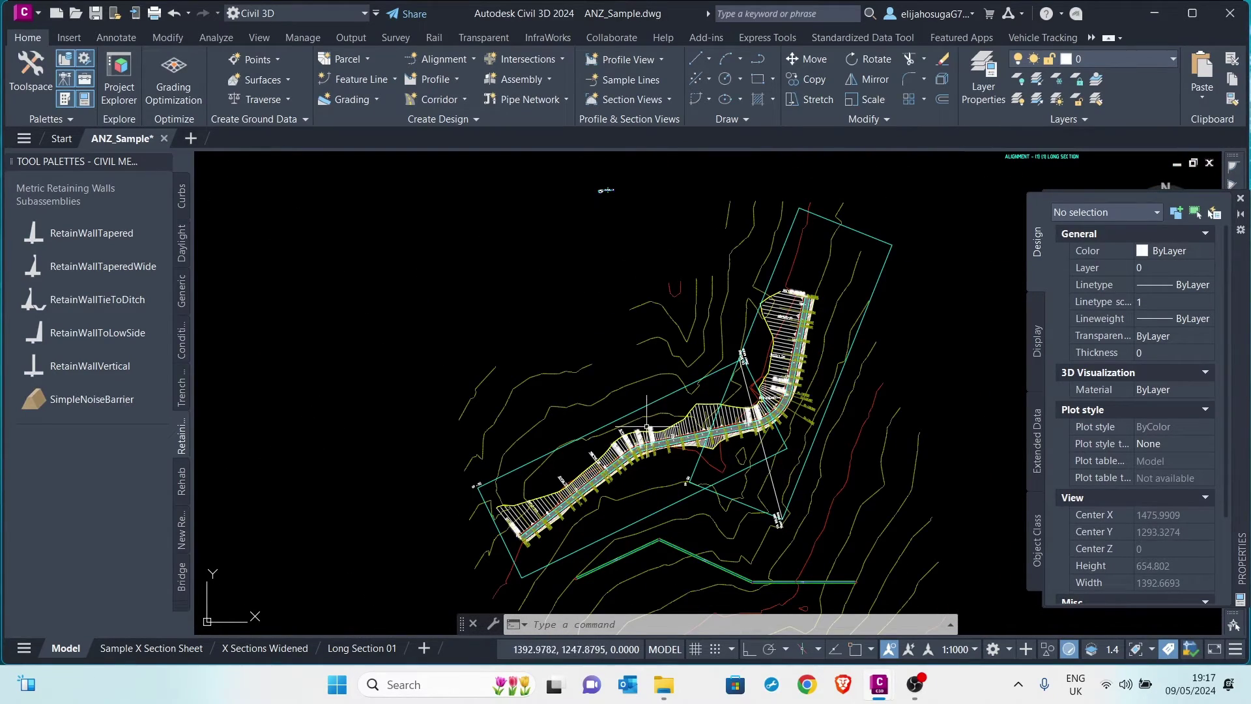
Rebuild the road corridor from its right-click menu
scroll(658, 448, up, 10)
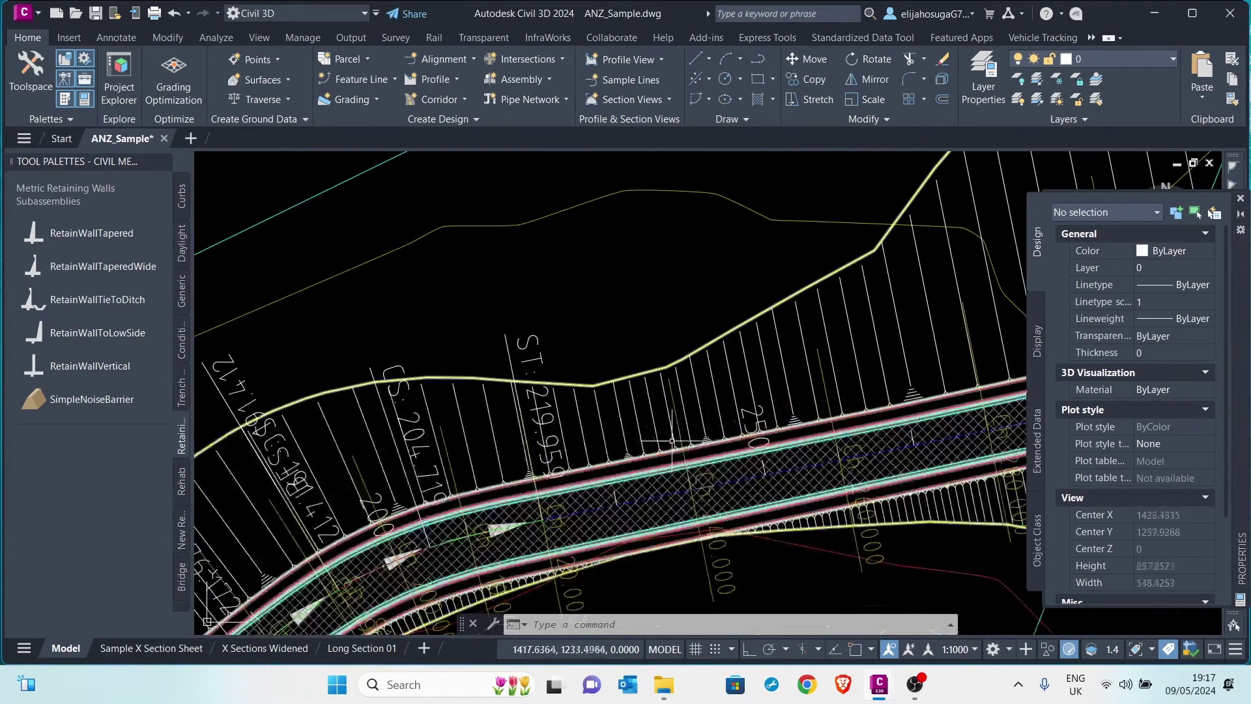
click(659, 447)
right_click(659, 458)
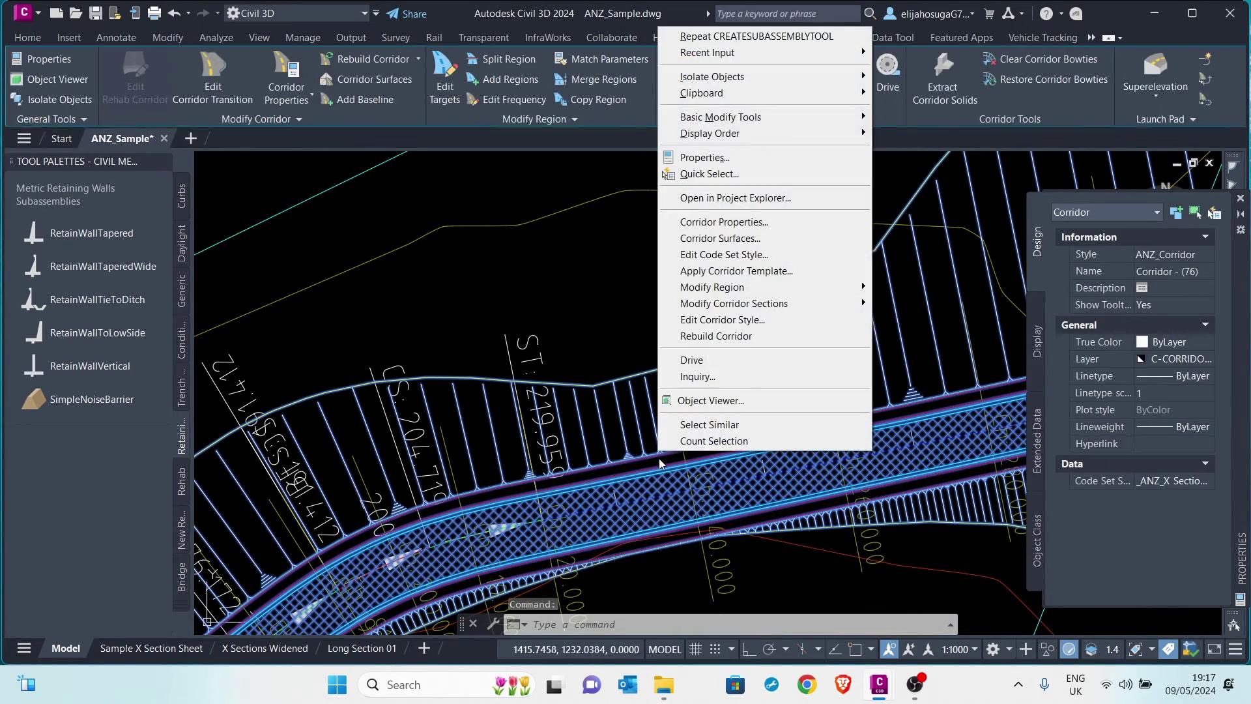
click(710, 335)
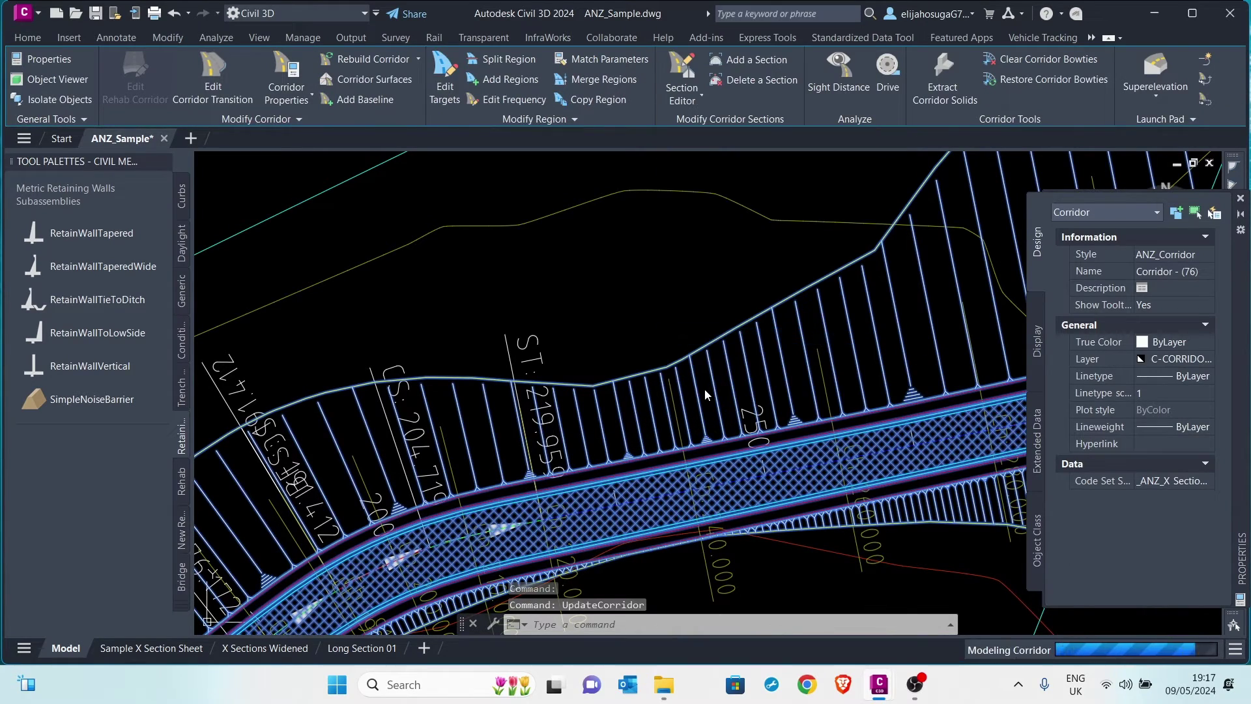
scroll(666, 395, down, 10)
scroll(684, 443, up, 6)
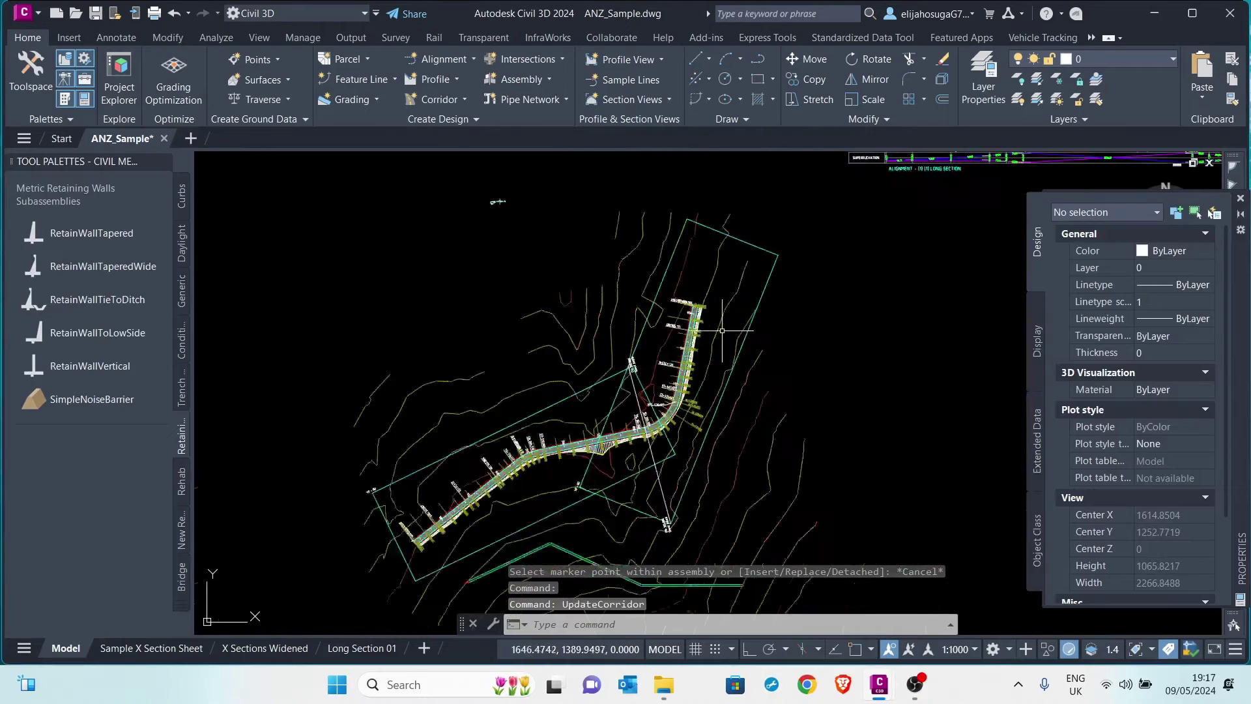
scroll(603, 404, down, 3)
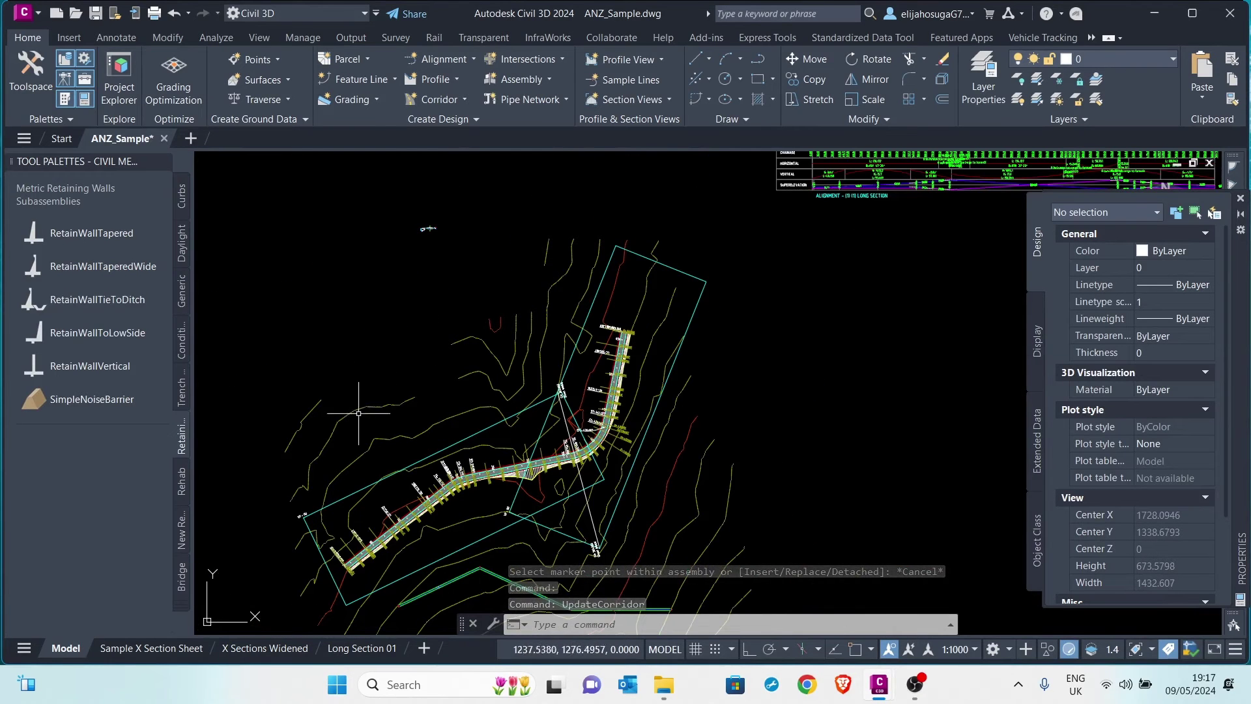
scroll(419, 246, up, 8)
scroll(450, 253, up, 4)
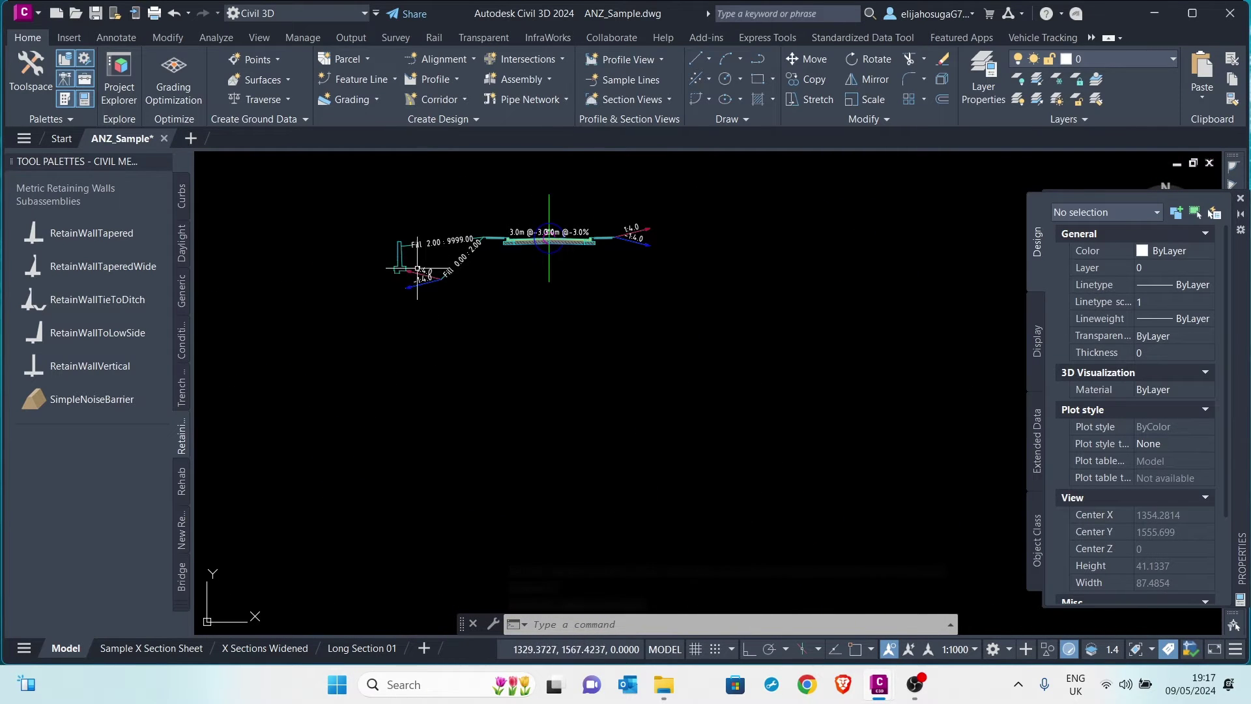
scroll(472, 363, down, 8)
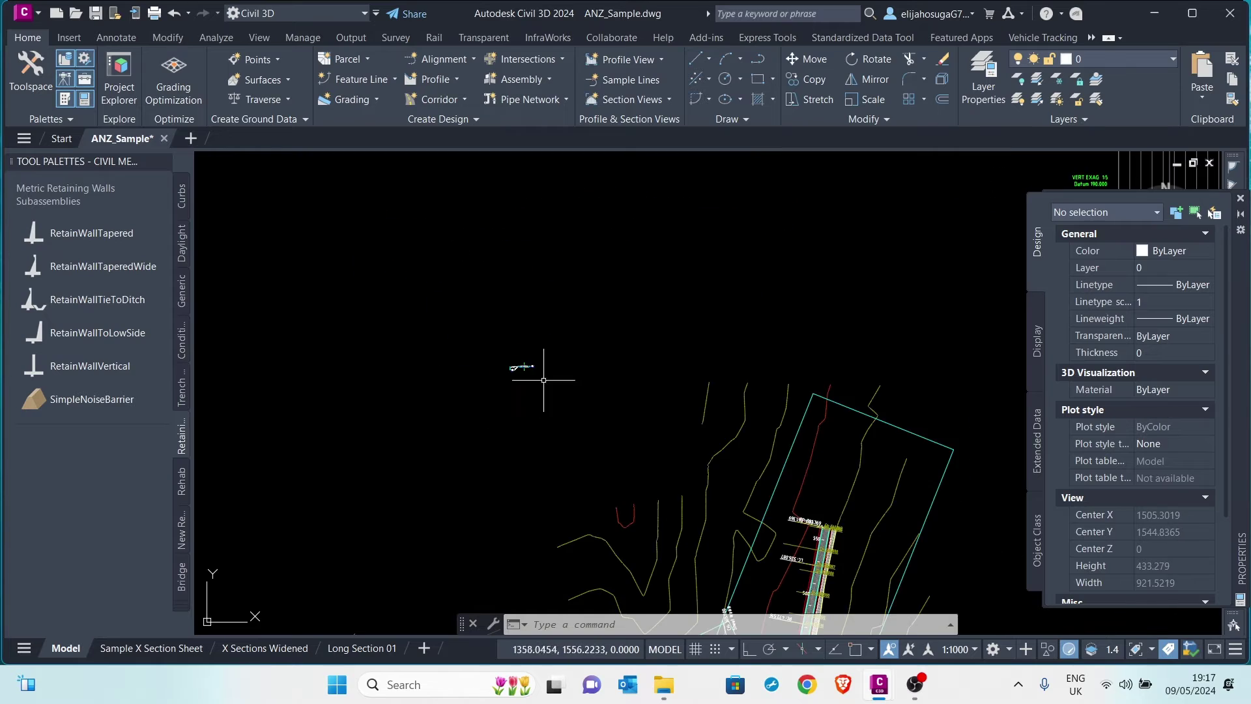
scroll(521, 448, up, 3)
scroll(522, 448, up, 4)
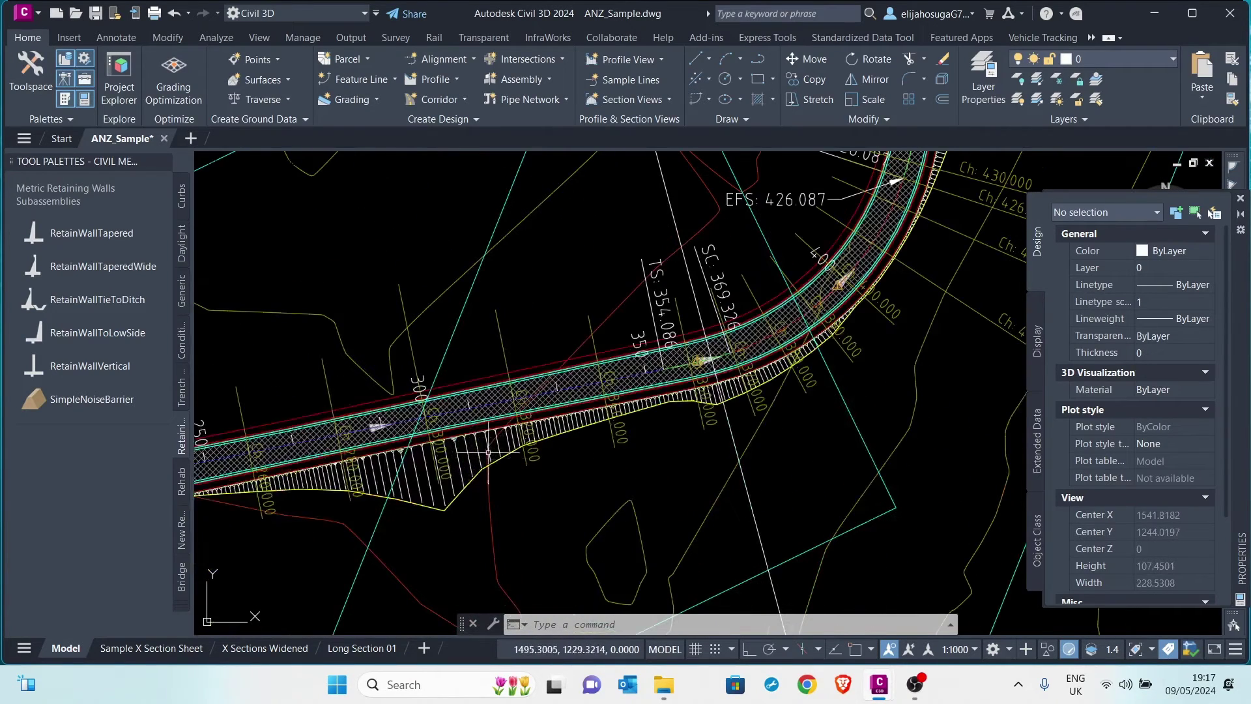
In Corridor Properties, map every surface target to EG, apply, and rebuild the corridor
click(483, 390)
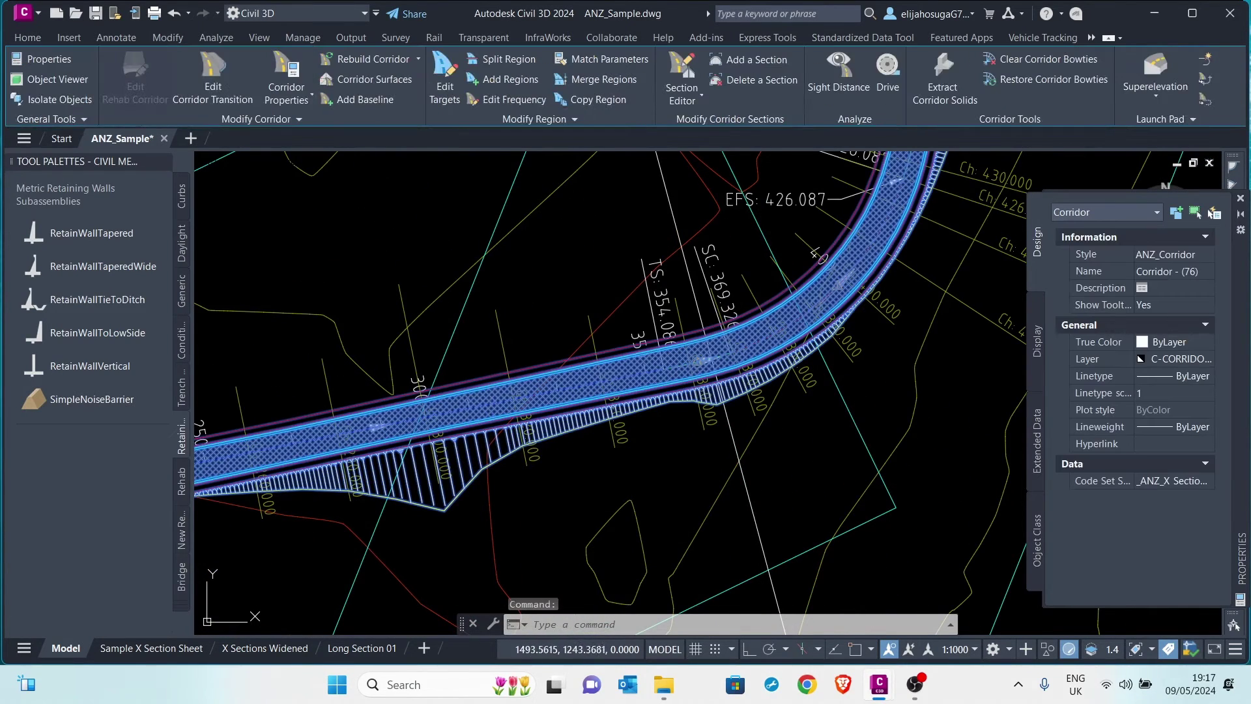
right_click(493, 433)
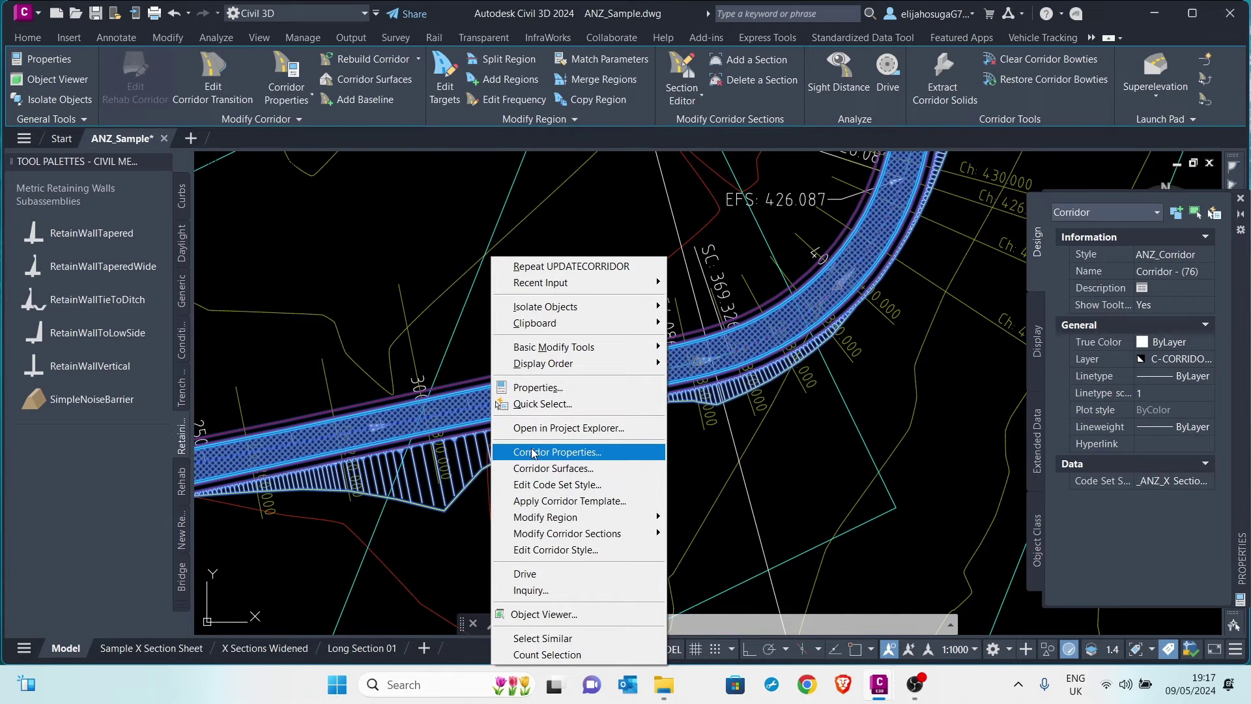
click(532, 452)
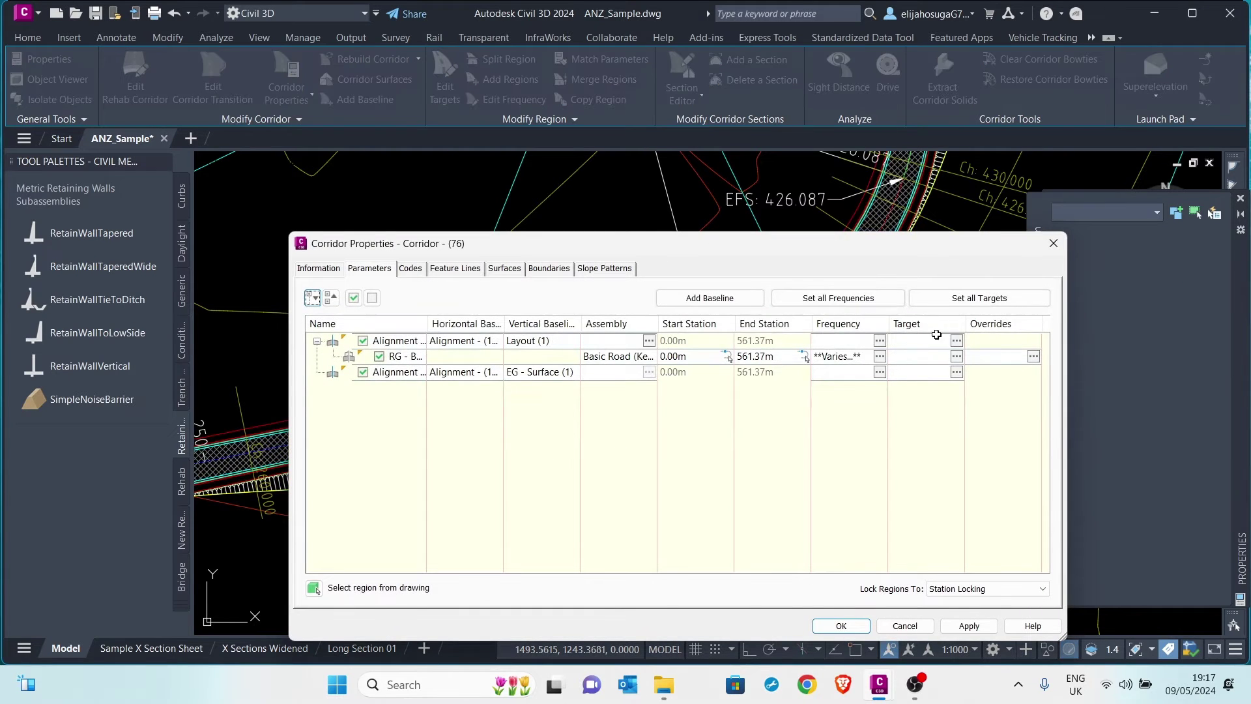
click(957, 356)
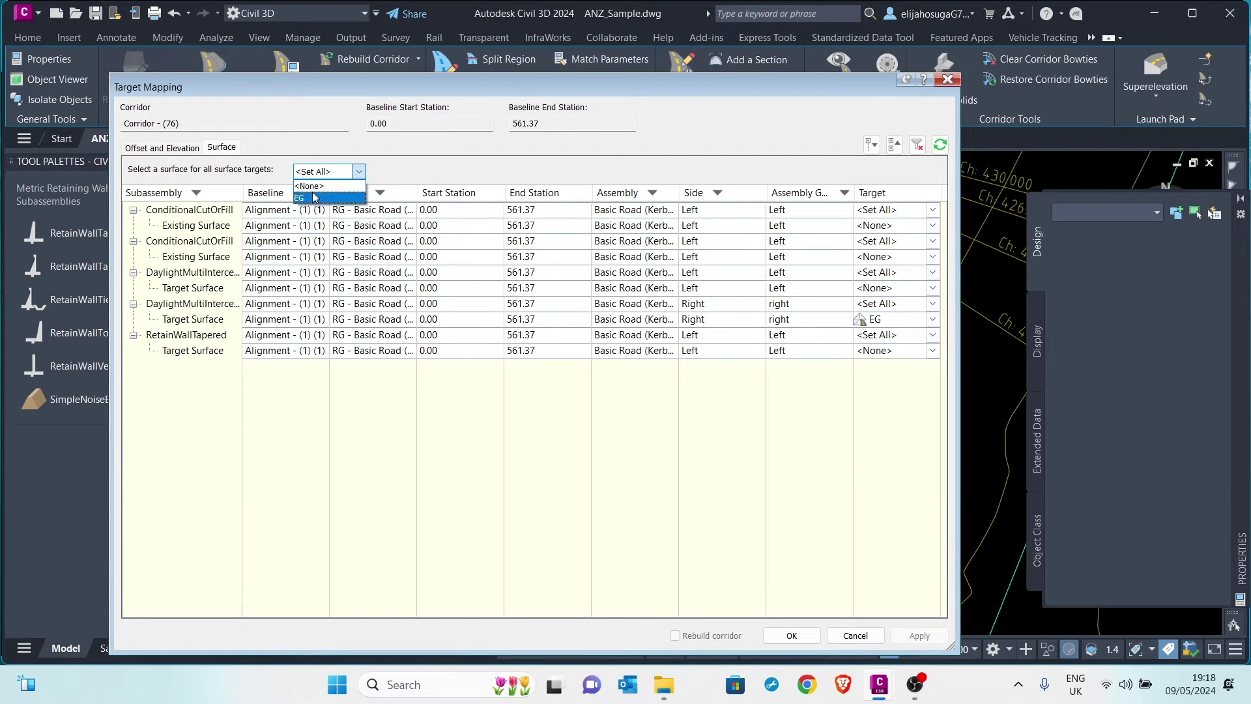
click(307, 187)
click(791, 636)
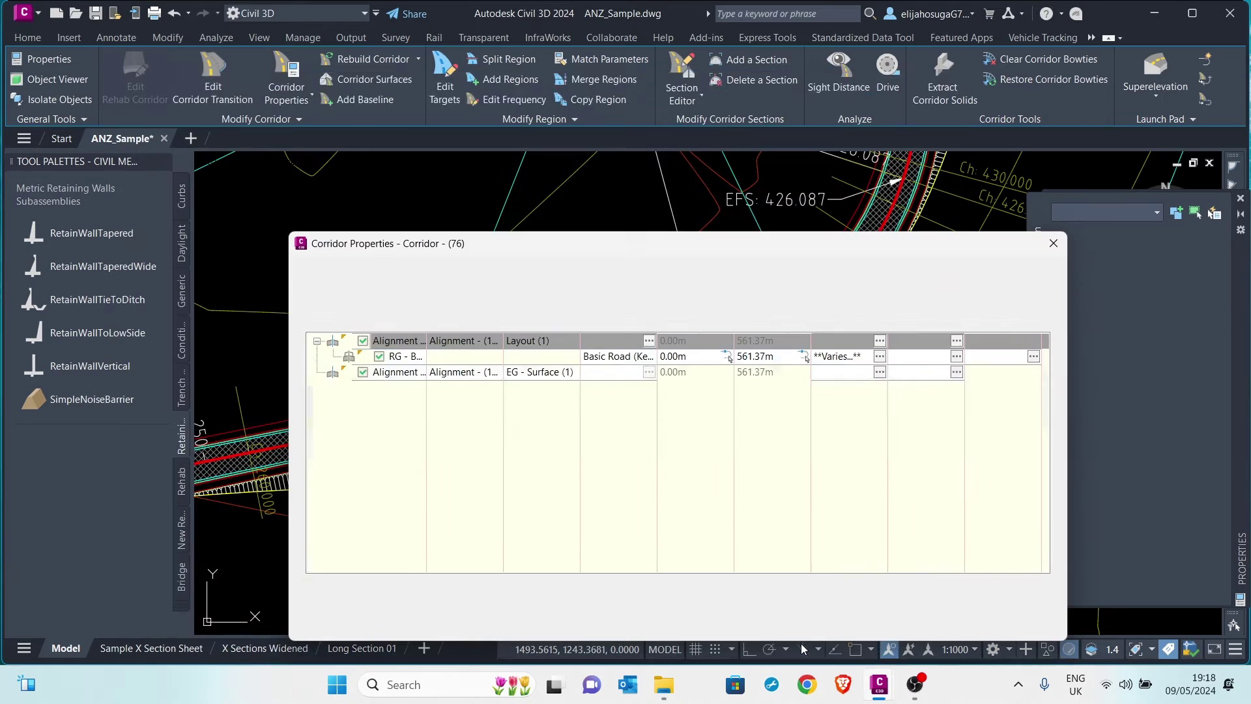
click(959, 625)
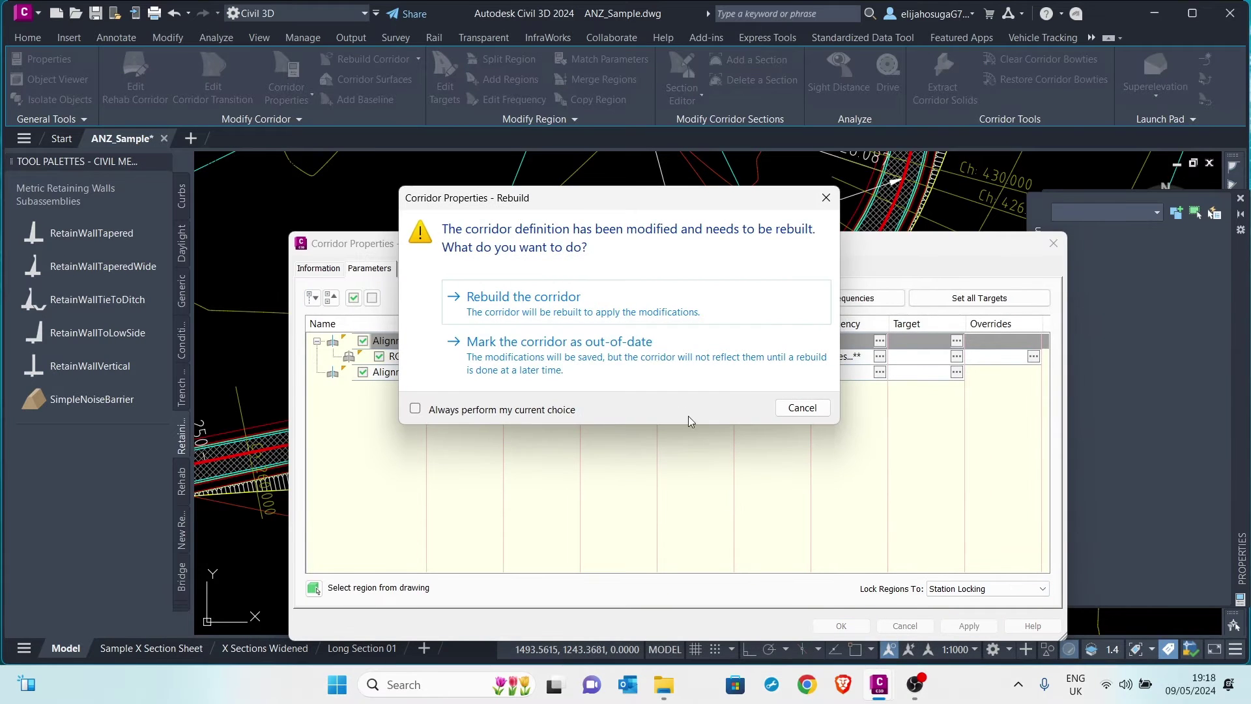
click(601, 320)
click(841, 626)
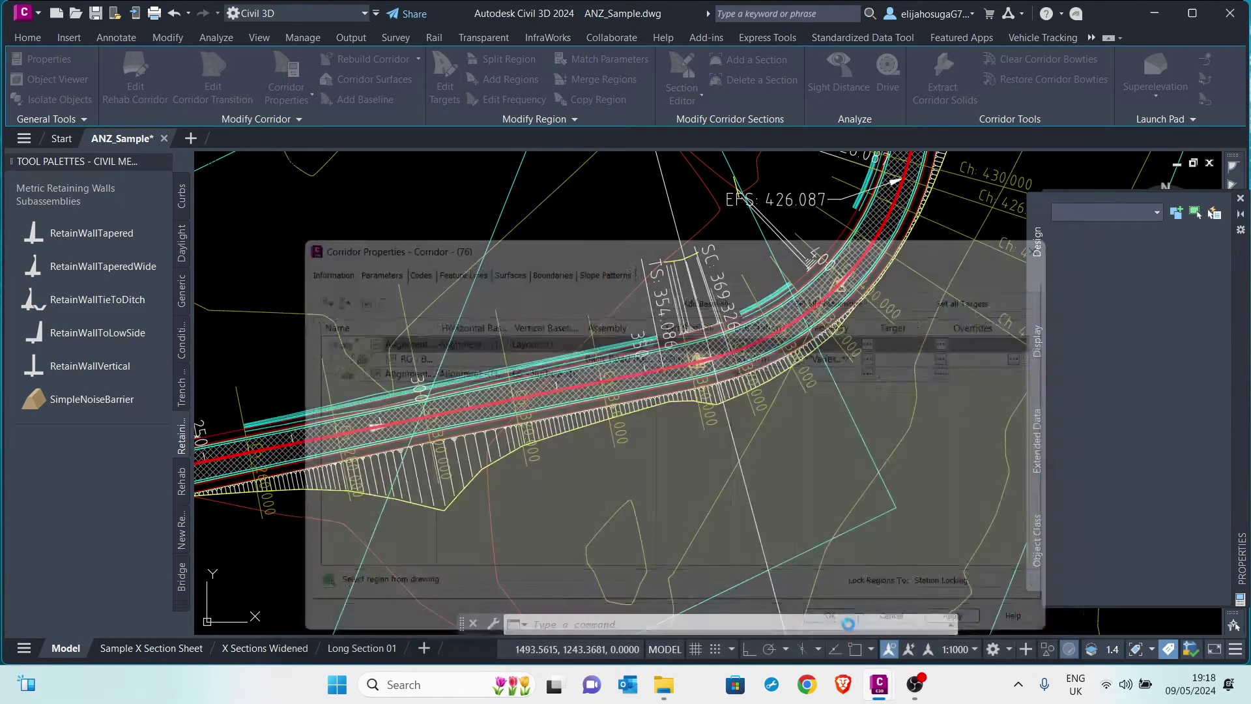
Pan and zoom to centre the rebuilt Corridor - (76), then select it
scroll(421, 388, down, 2)
middle_drag(421, 388, 540, 343)
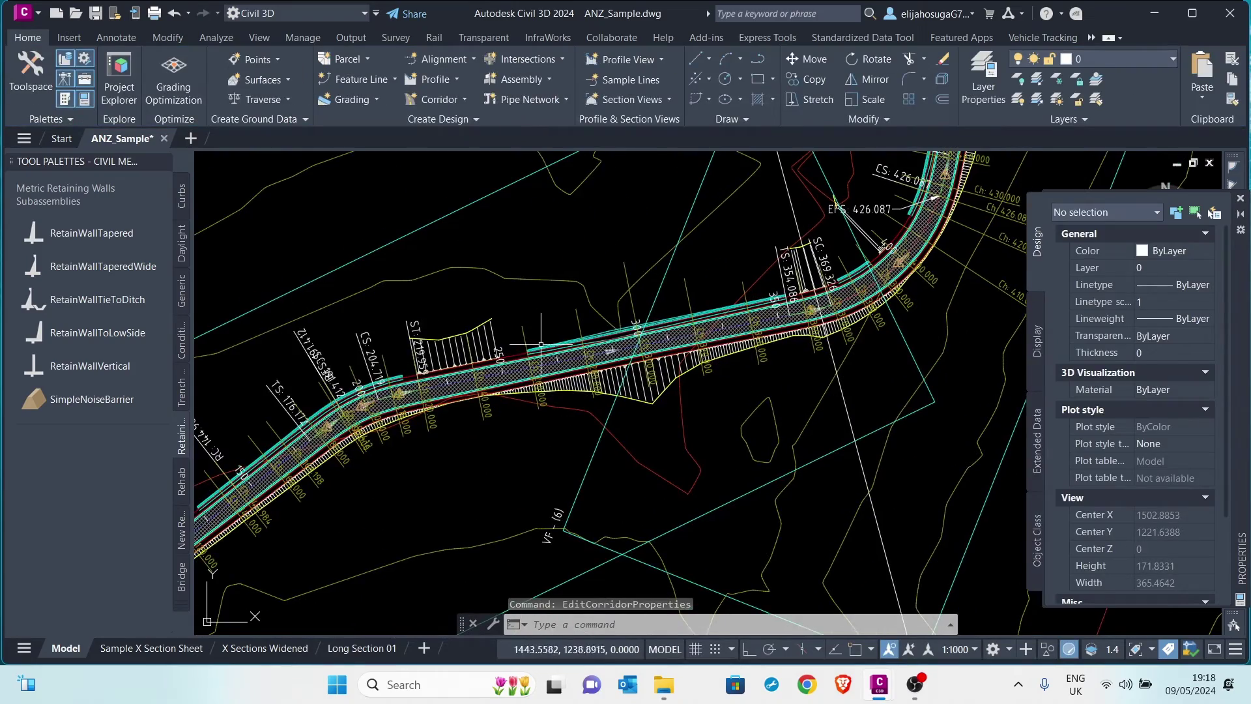
middle_drag(467, 414, 578, 385)
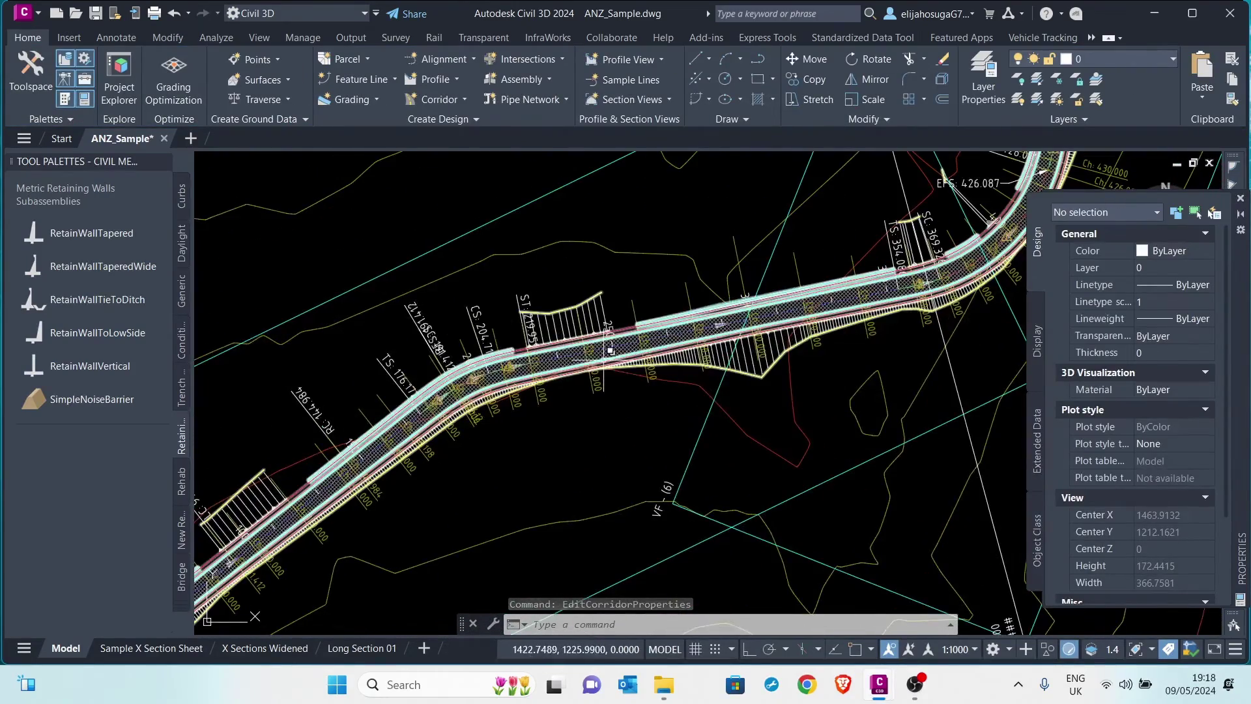
scroll(575, 404, down, 3)
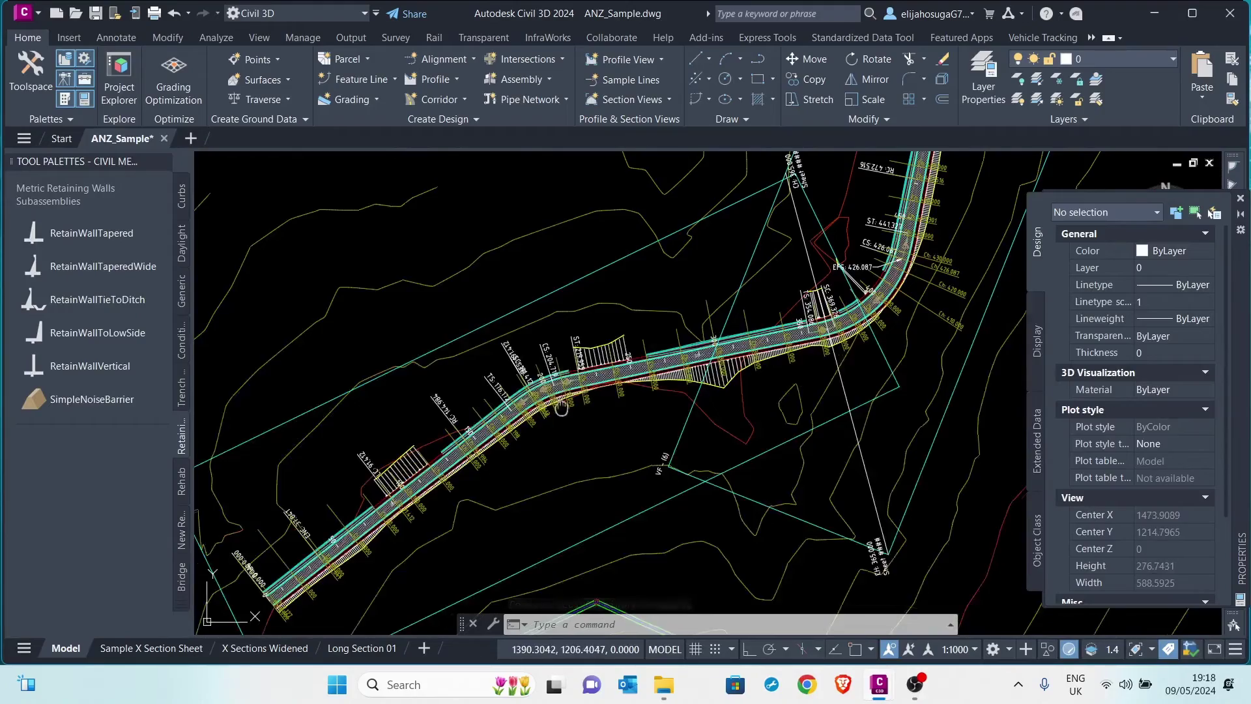
scroll(570, 429, up, 6)
scroll(502, 433, down, 2)
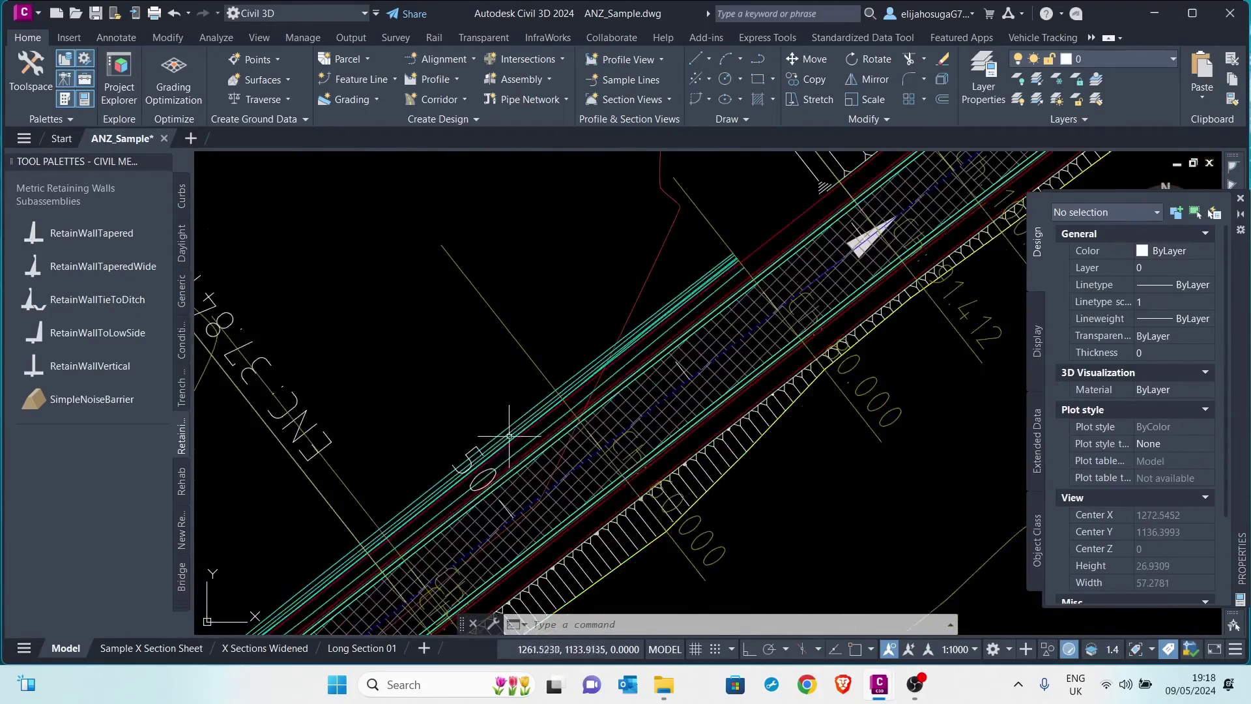
scroll(533, 413, up, 6)
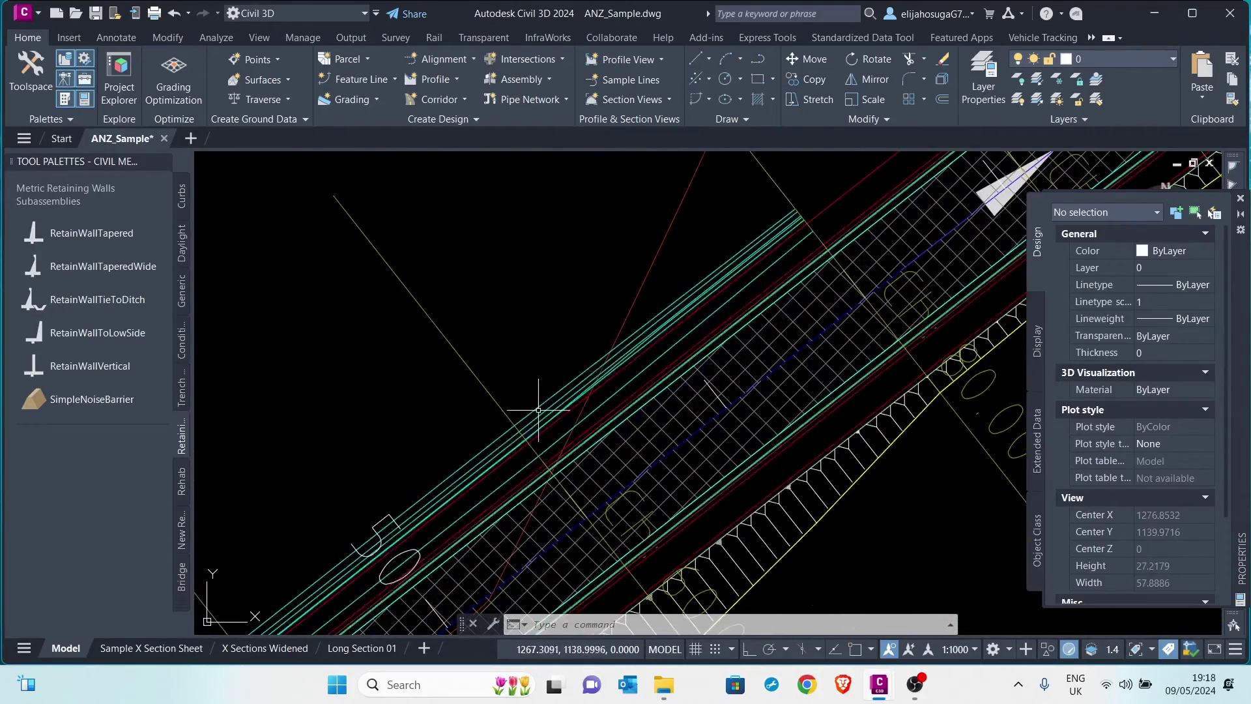
mouse_move(531, 413)
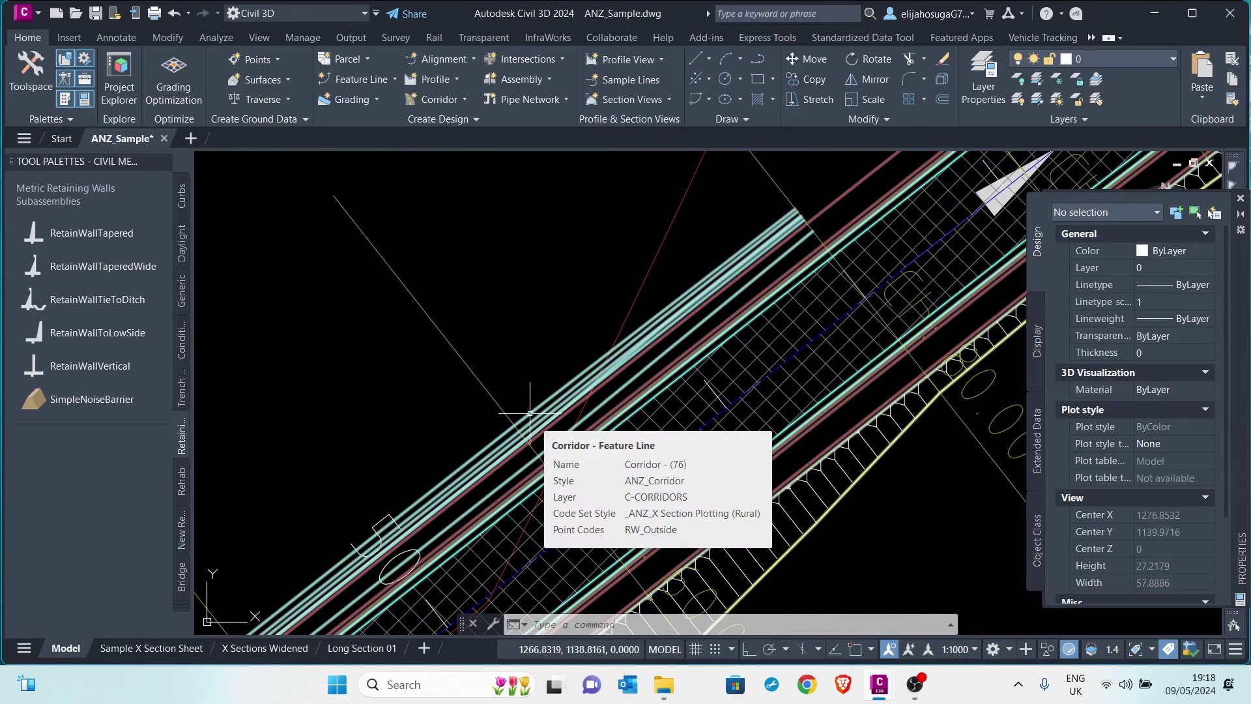
scroll(530, 413, down, 8)
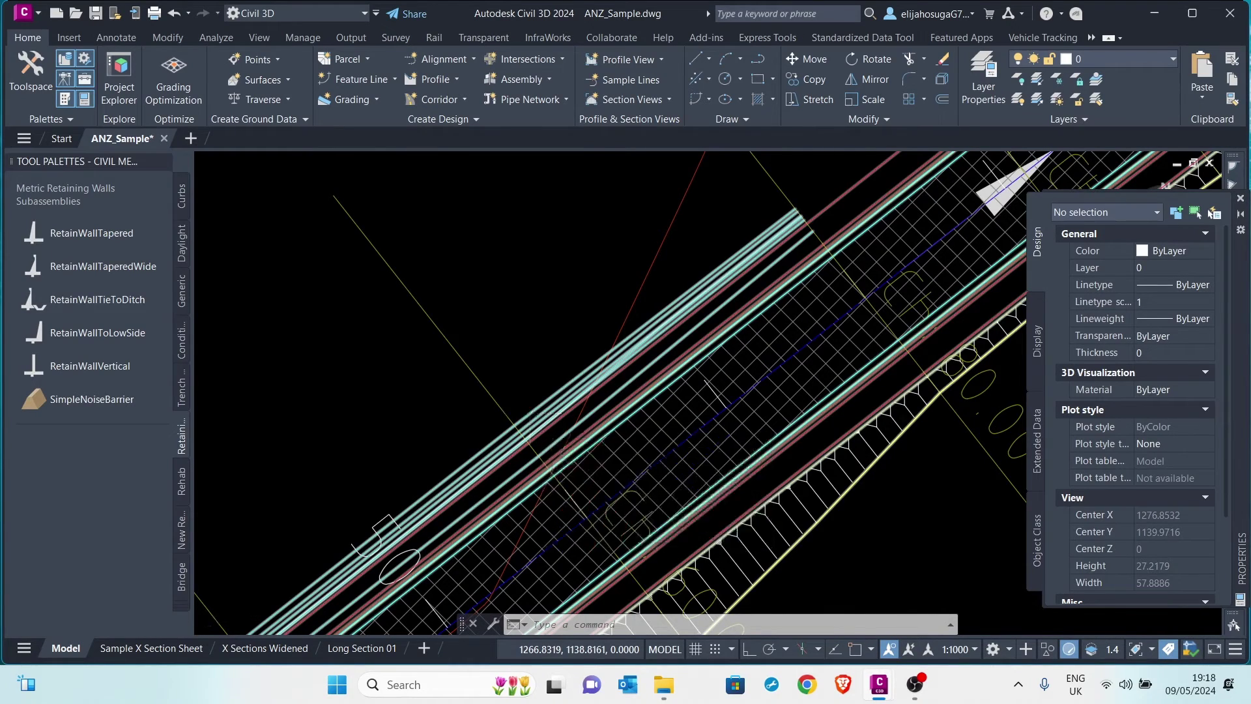
scroll(644, 391, up, 4)
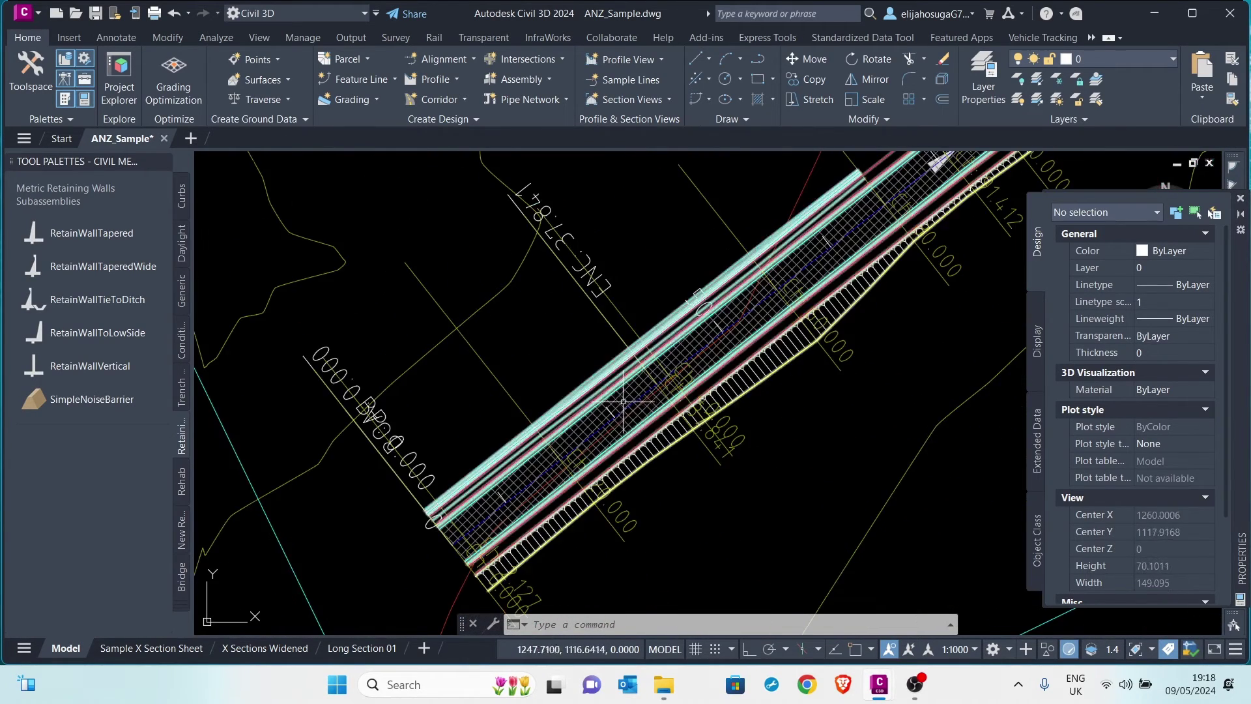
click(593, 389)
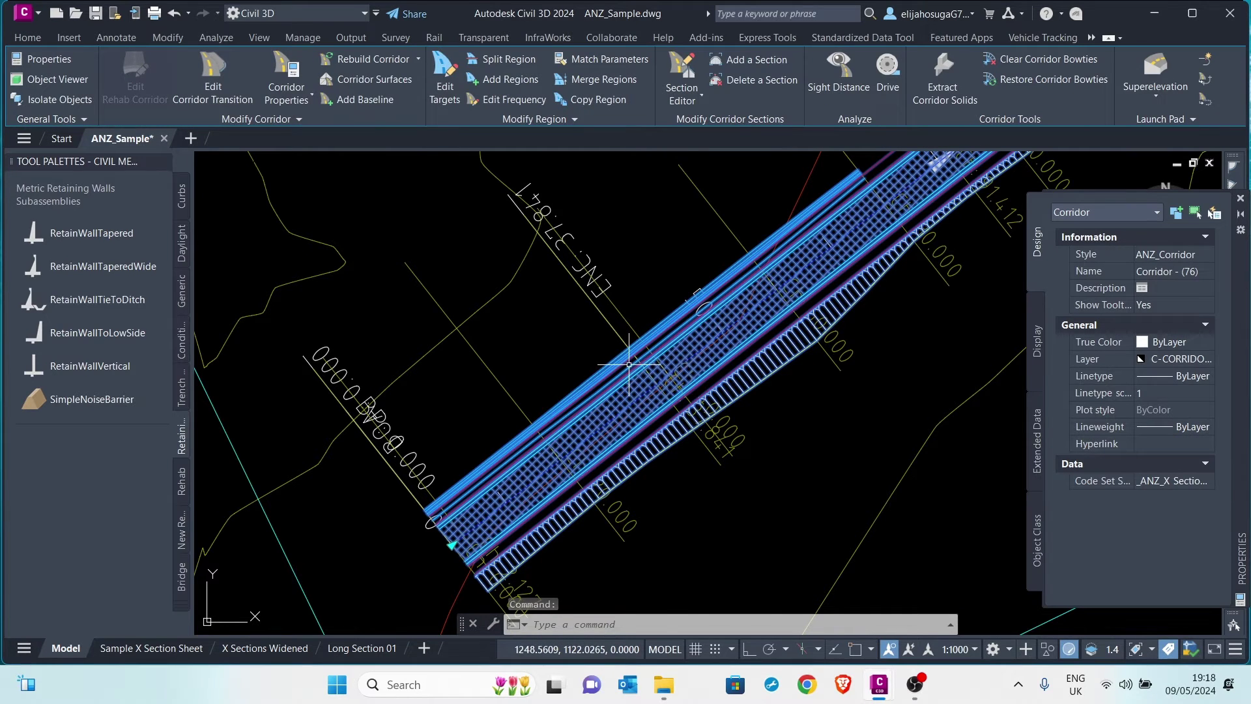
scroll(616, 368, down, 4)
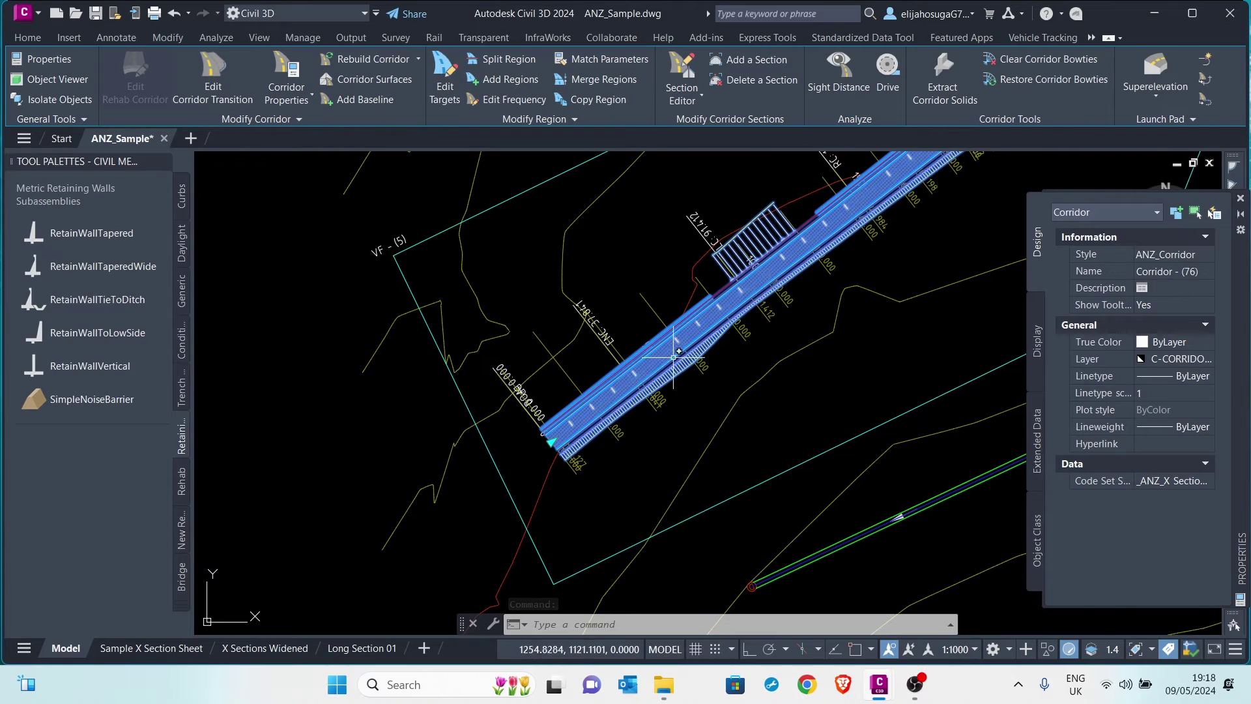
scroll(673, 357, down, 4)
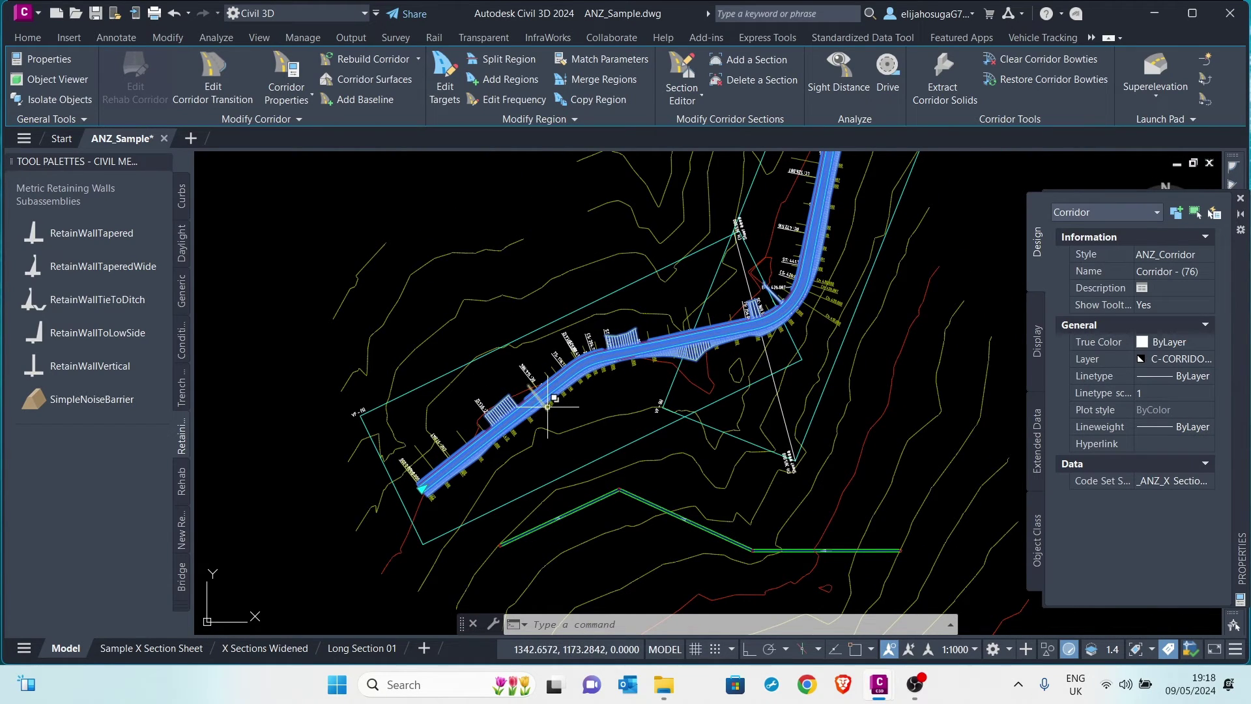
View the corridor wireframe isometrically in Object Viewer, then close the viewer
right_click(542, 404)
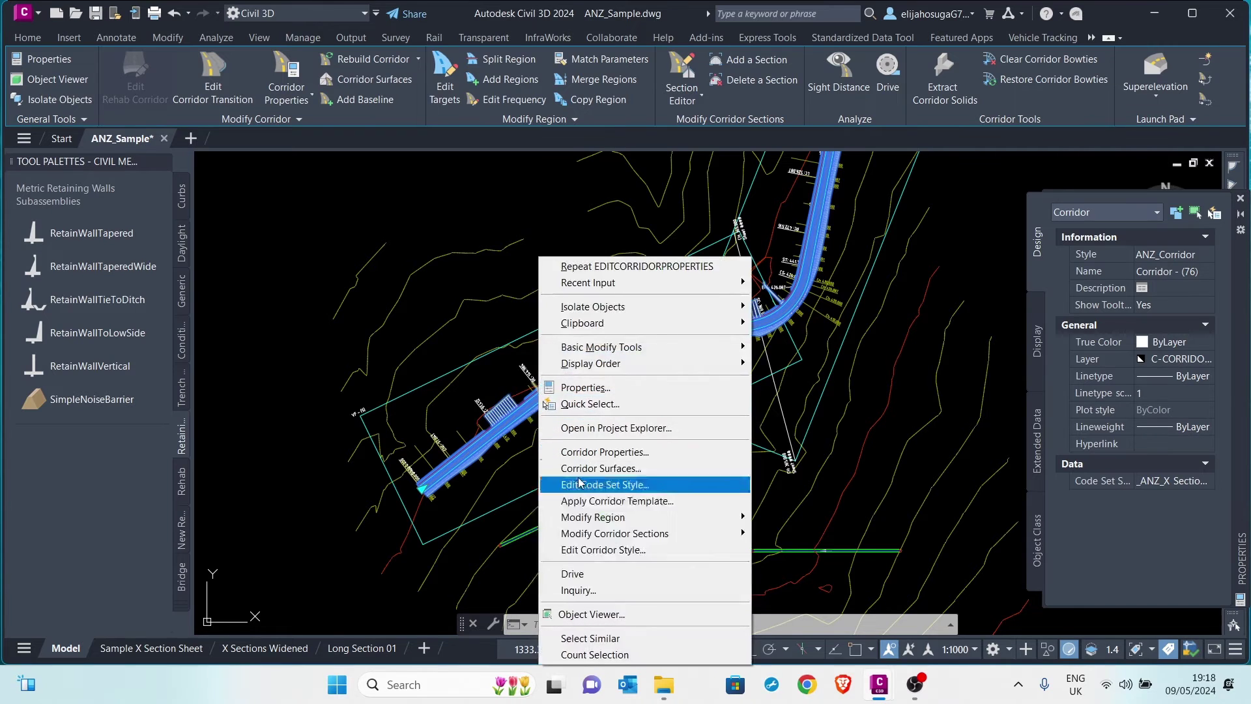
click(615, 615)
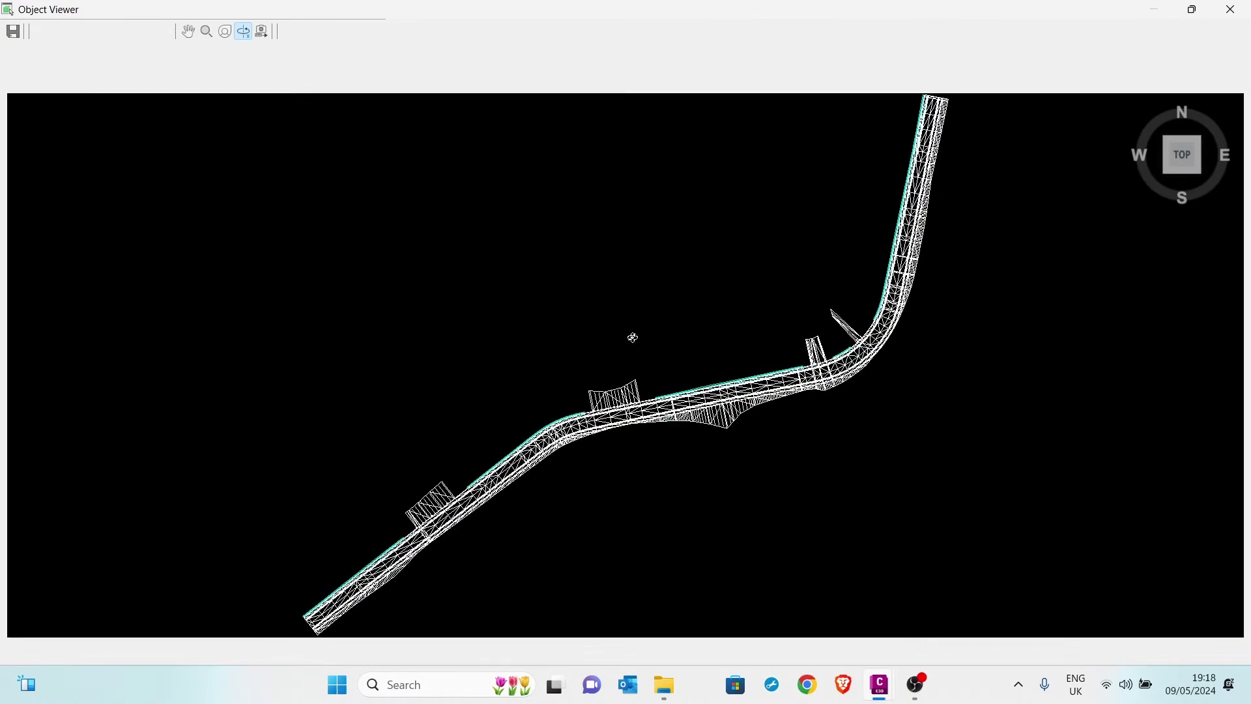
click(1163, 170)
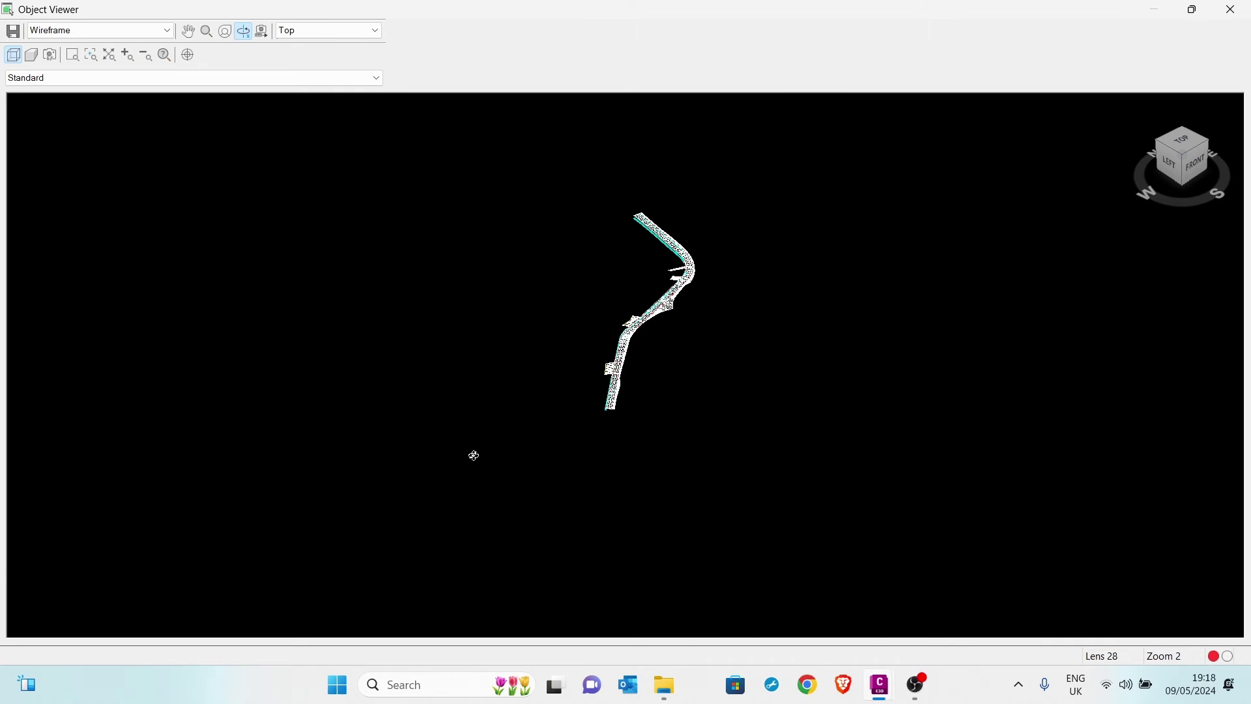
scroll(644, 439, up, 2)
scroll(595, 444, up, 2)
scroll(596, 451, down, 3)
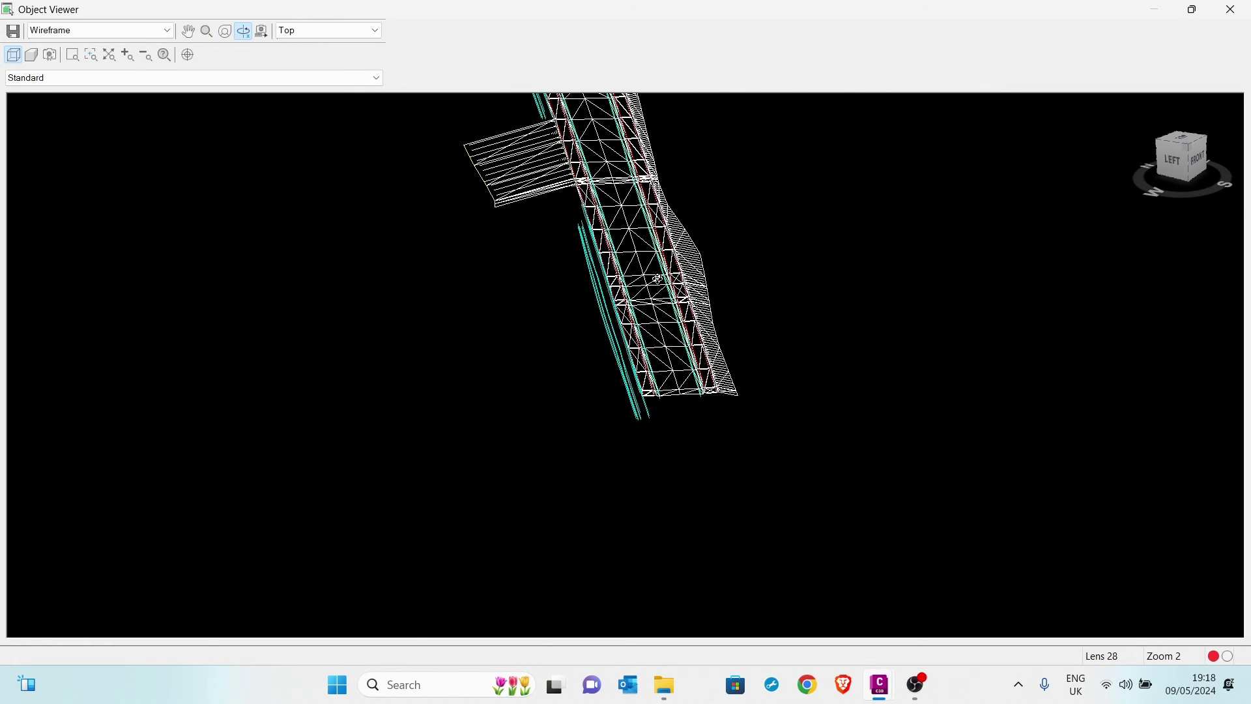
drag(636, 223, 543, 353)
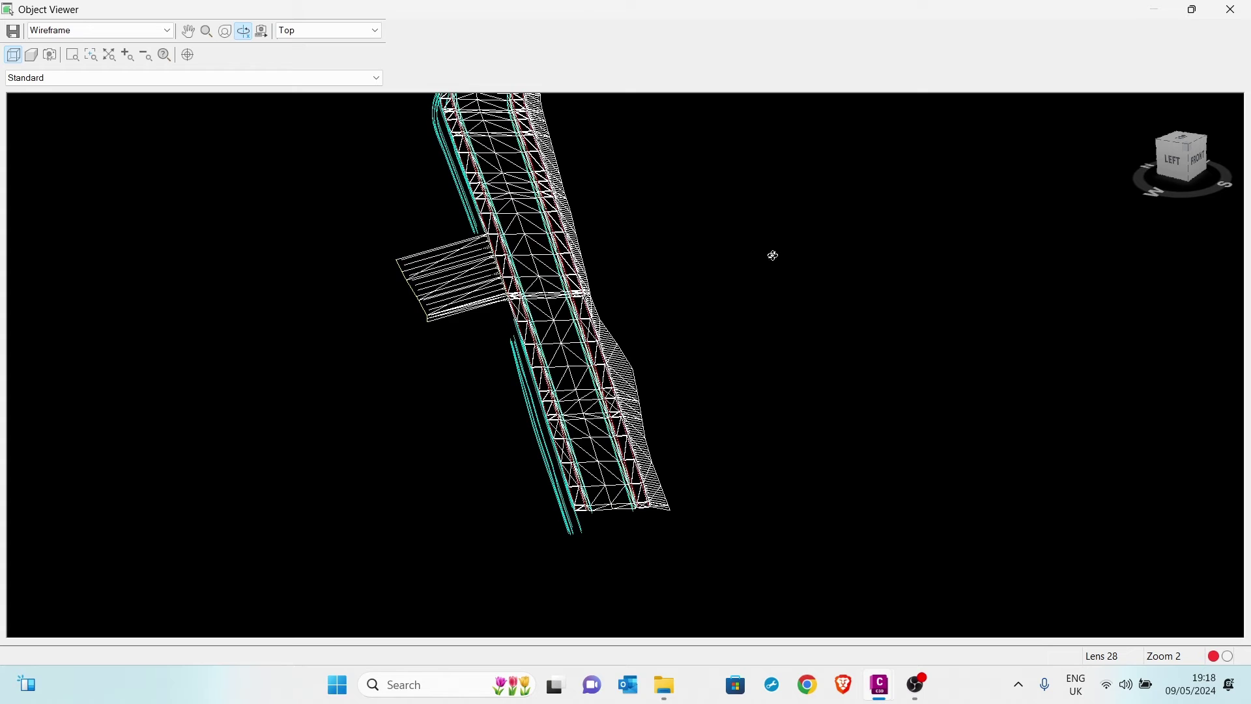
click(1231, 14)
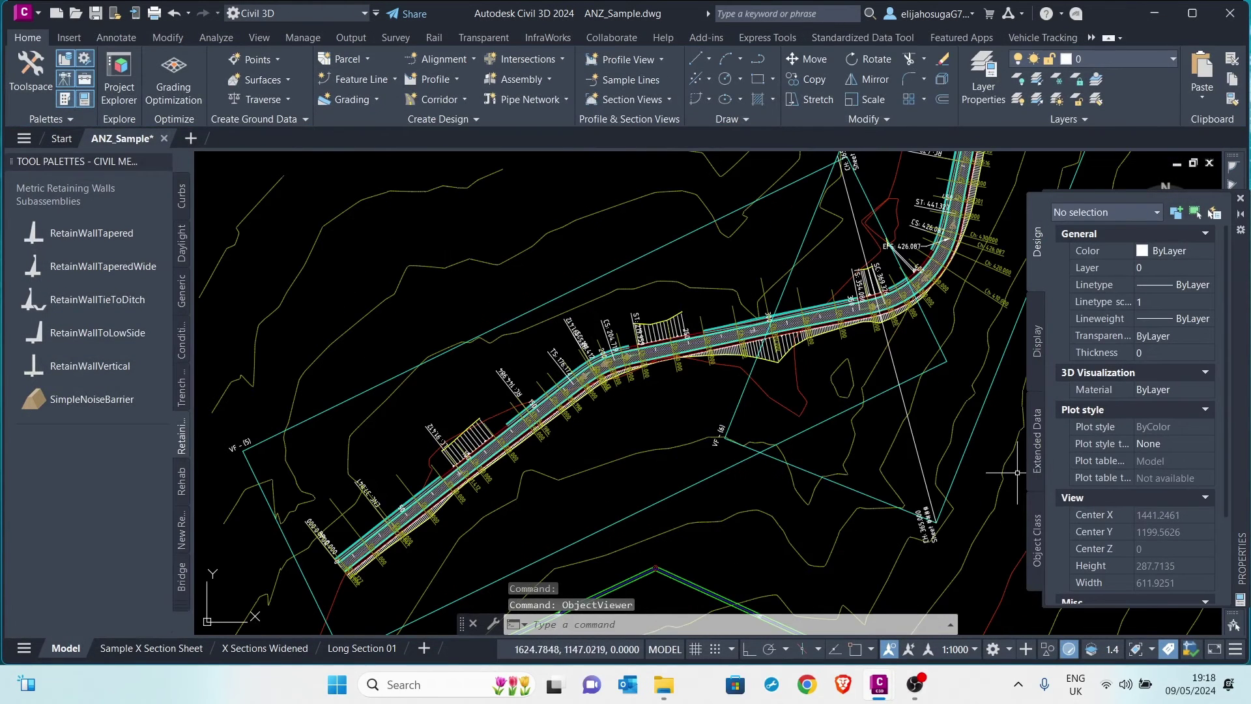
Set Corridor - (76)'s Code Set Style to All Codes in the Properties palette
scroll(692, 348, up, 4)
click(692, 347)
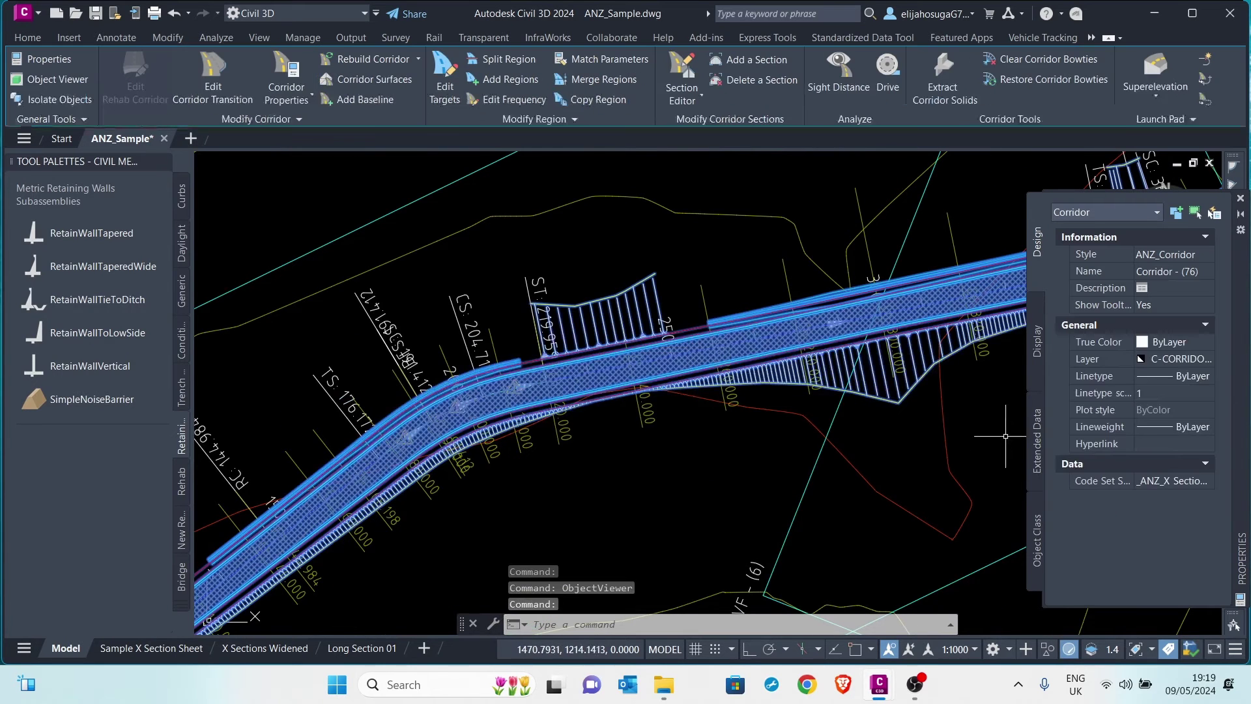
click(1189, 481)
click(1187, 482)
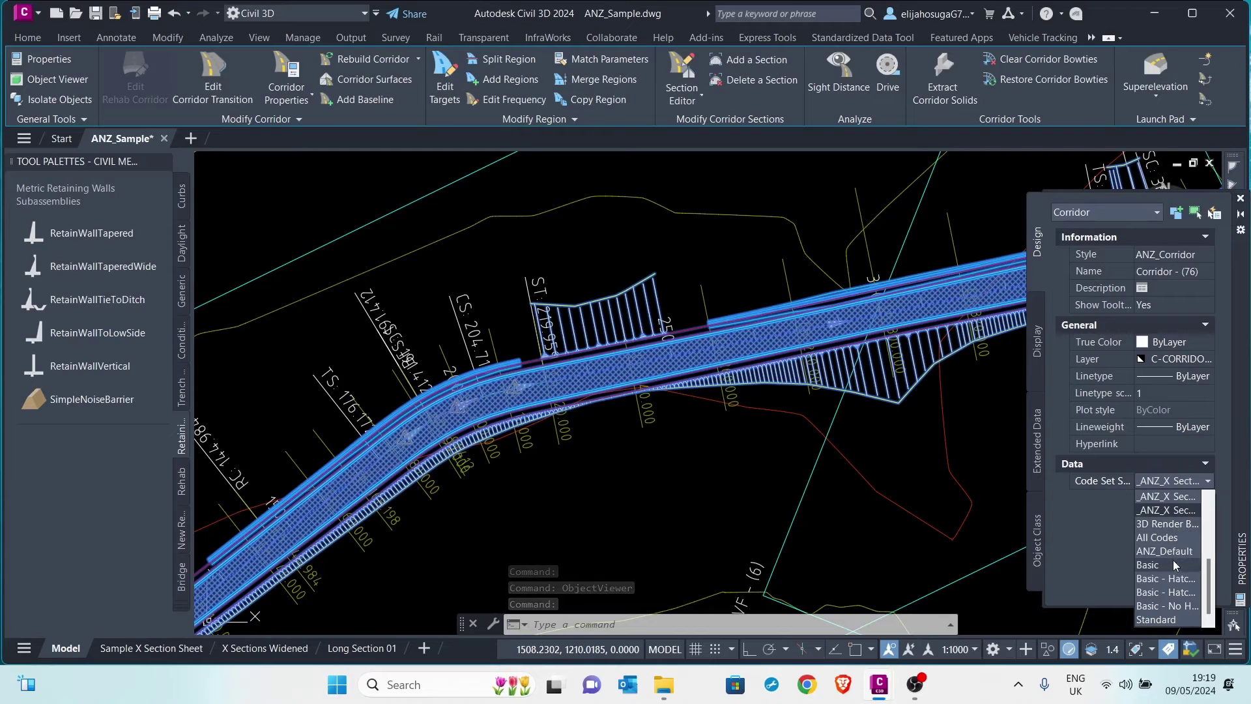
click(1161, 539)
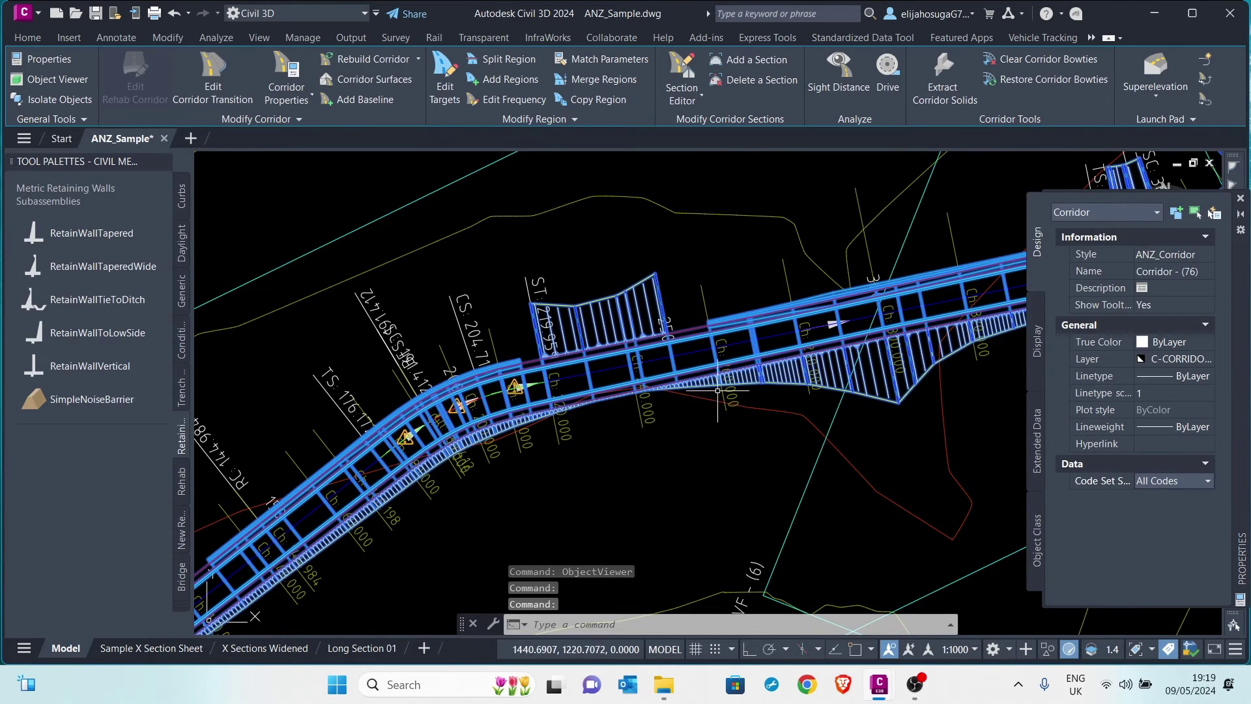
scroll(692, 404, down, 6)
scroll(692, 405, up, 7)
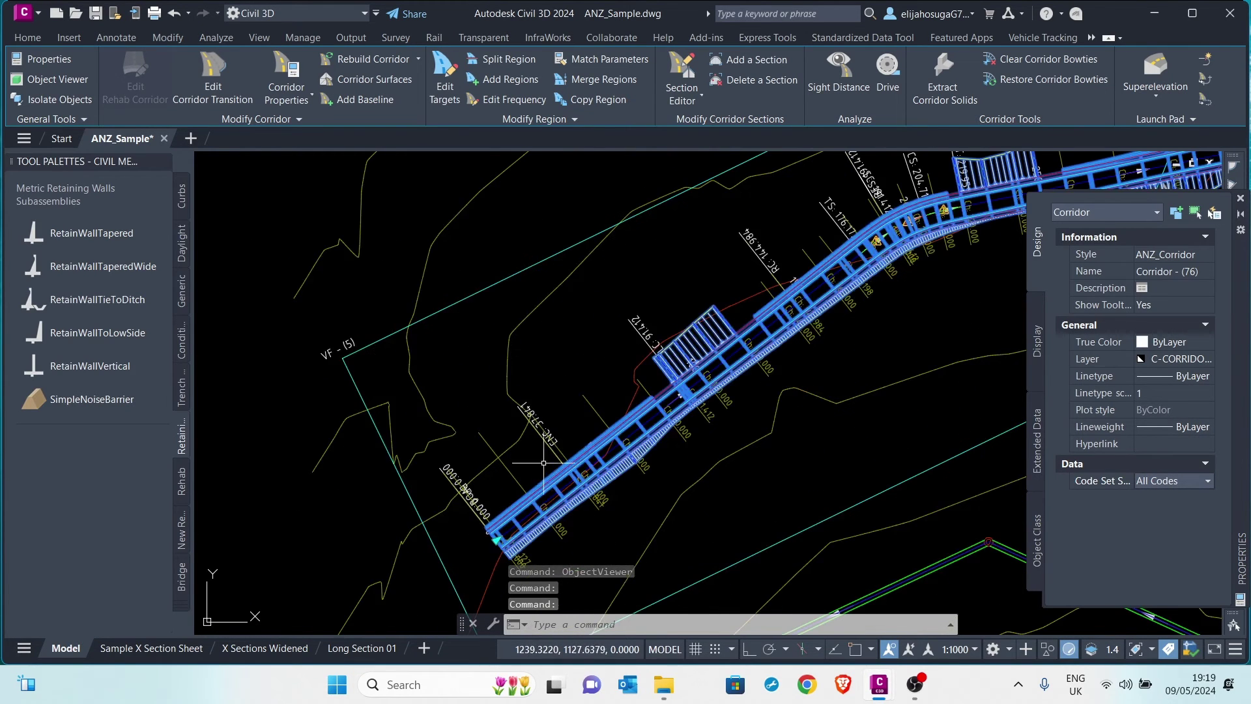
Orbit the All Codes corridor in Object Viewer from an isometric angle, then close it
right_click(590, 448)
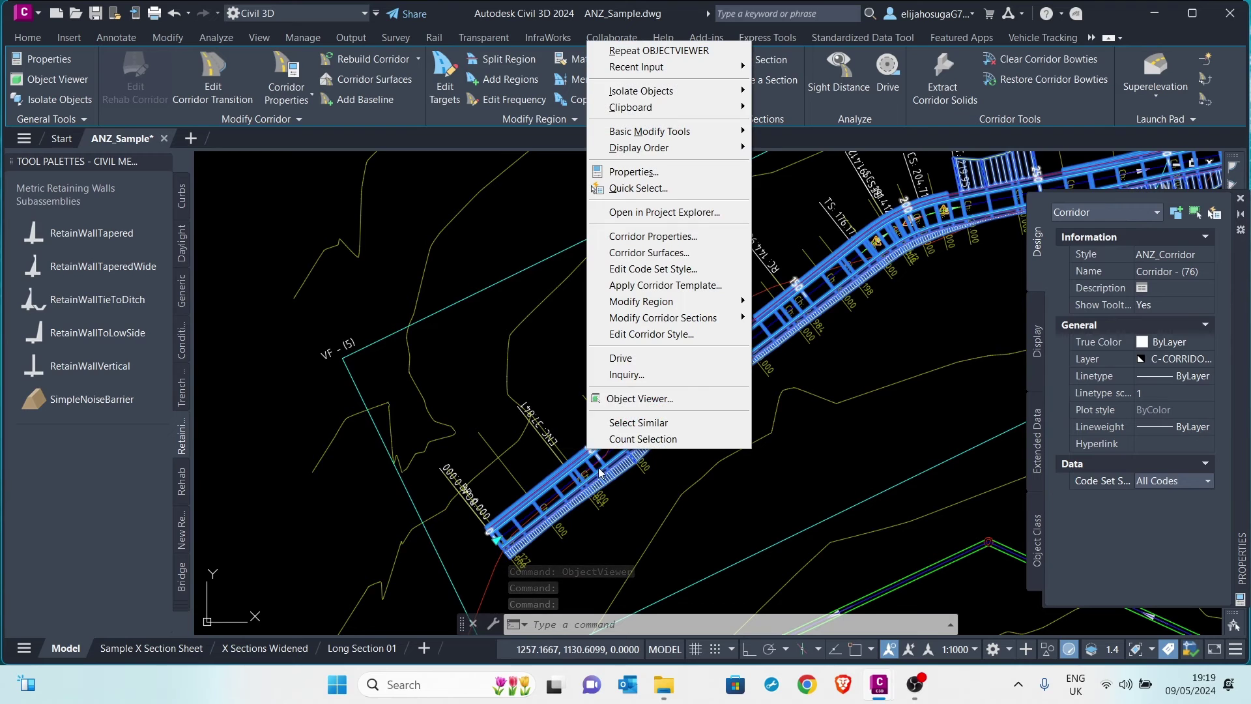
click(653, 398)
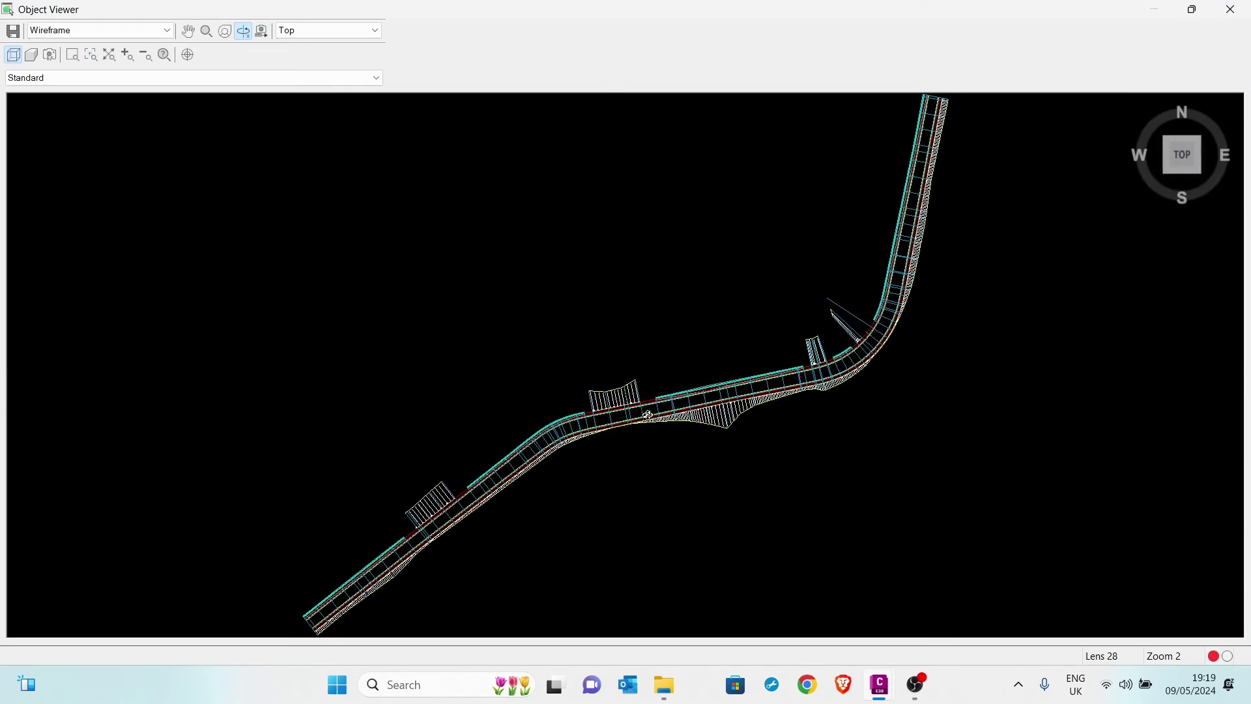
click(1168, 170)
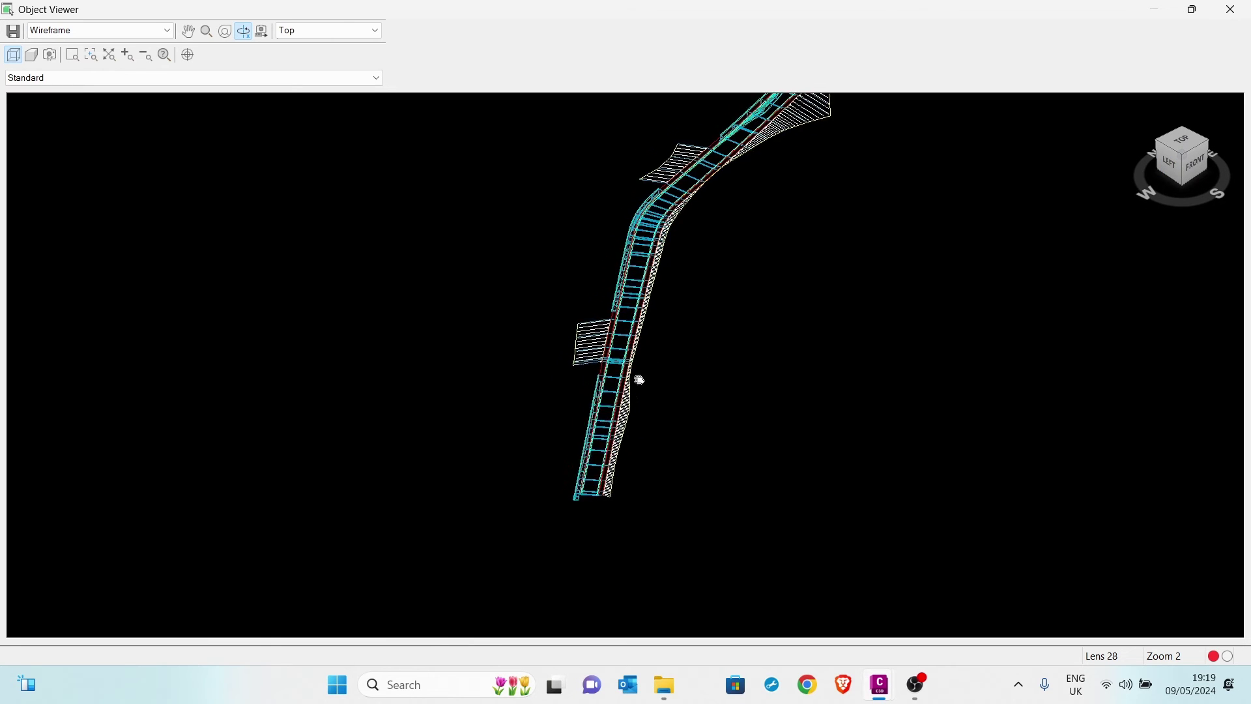
scroll(637, 377, up, 5)
drag(645, 506, 728, 324)
drag(847, 295, 729, 276)
drag(763, 212, 788, 284)
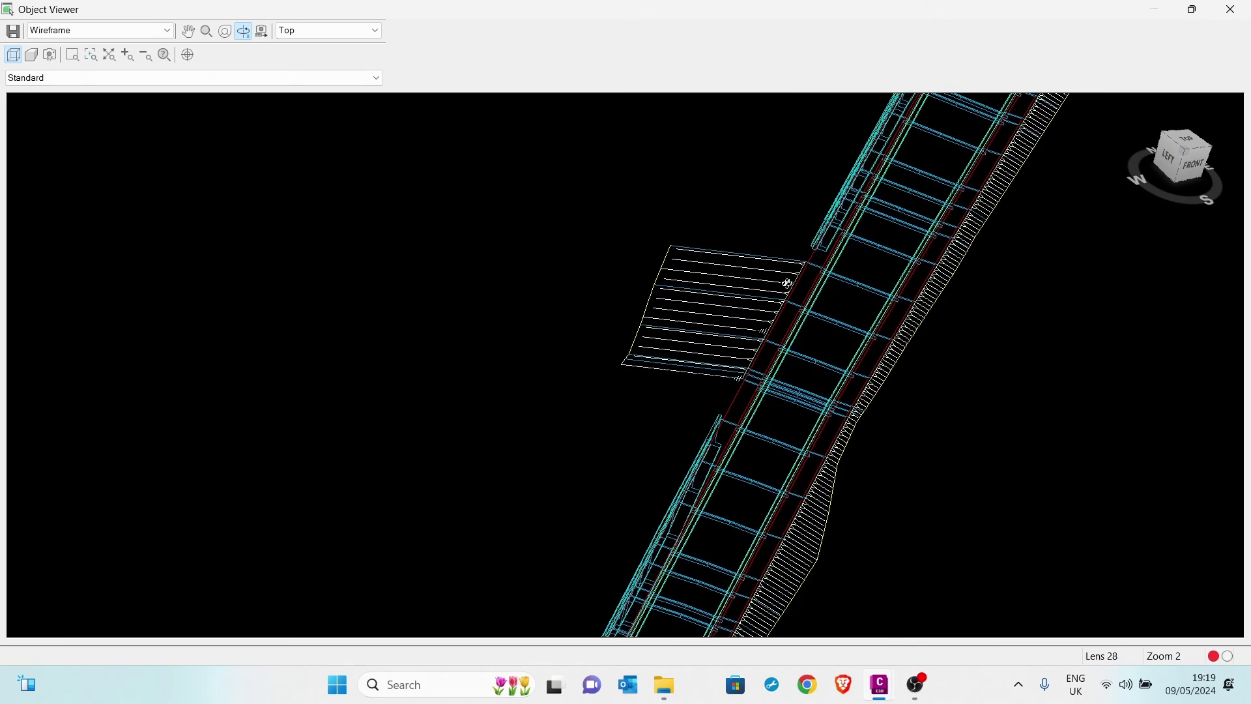
drag(770, 477, 901, 344)
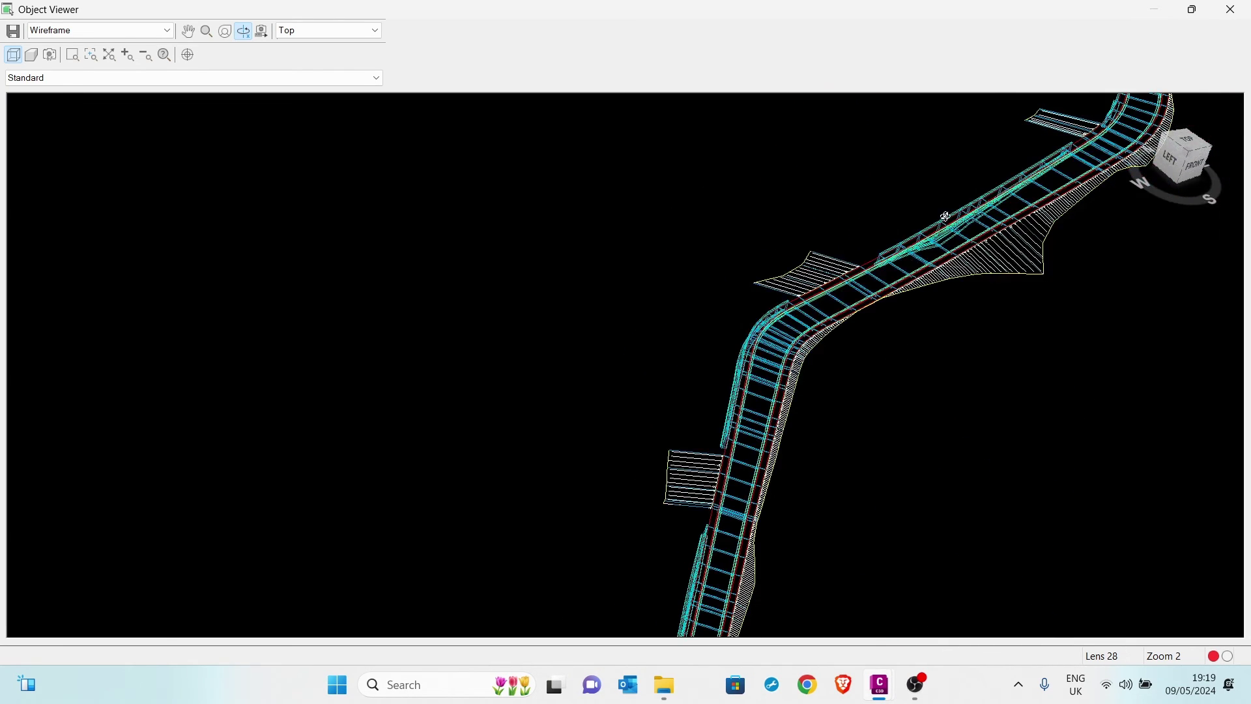
drag(945, 216, 985, 231)
drag(1036, 171, 892, 216)
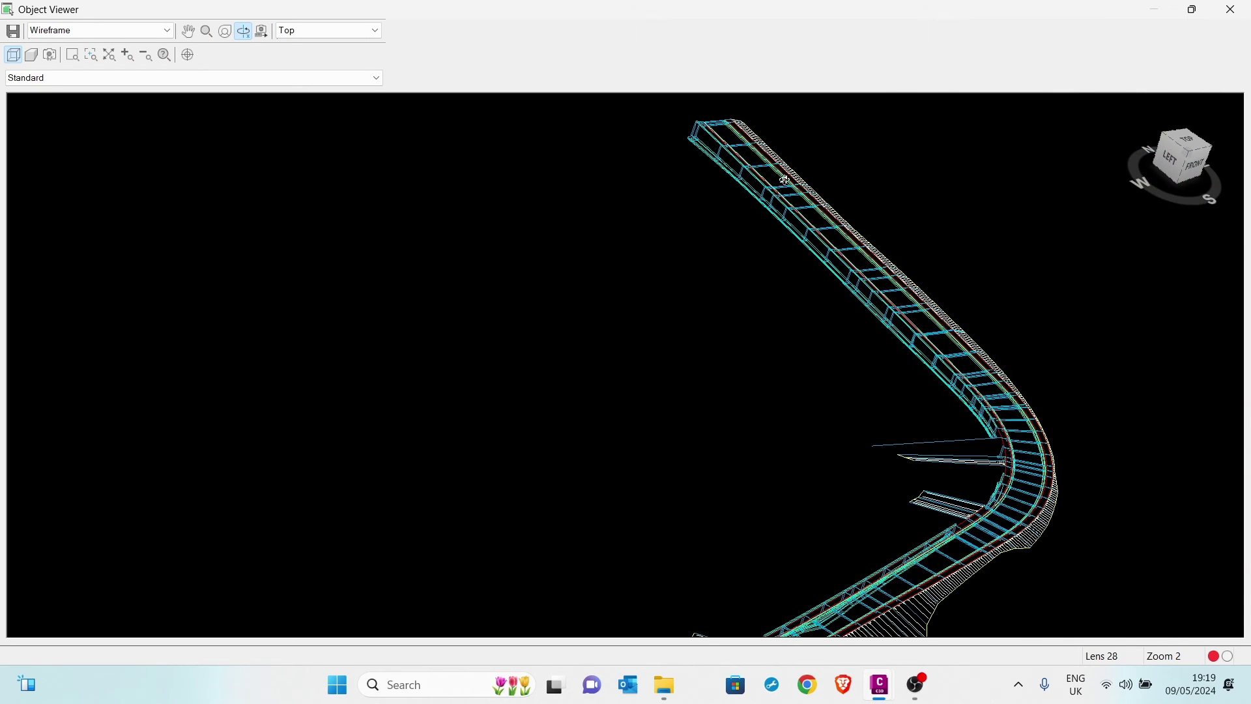
drag(785, 180, 720, 168)
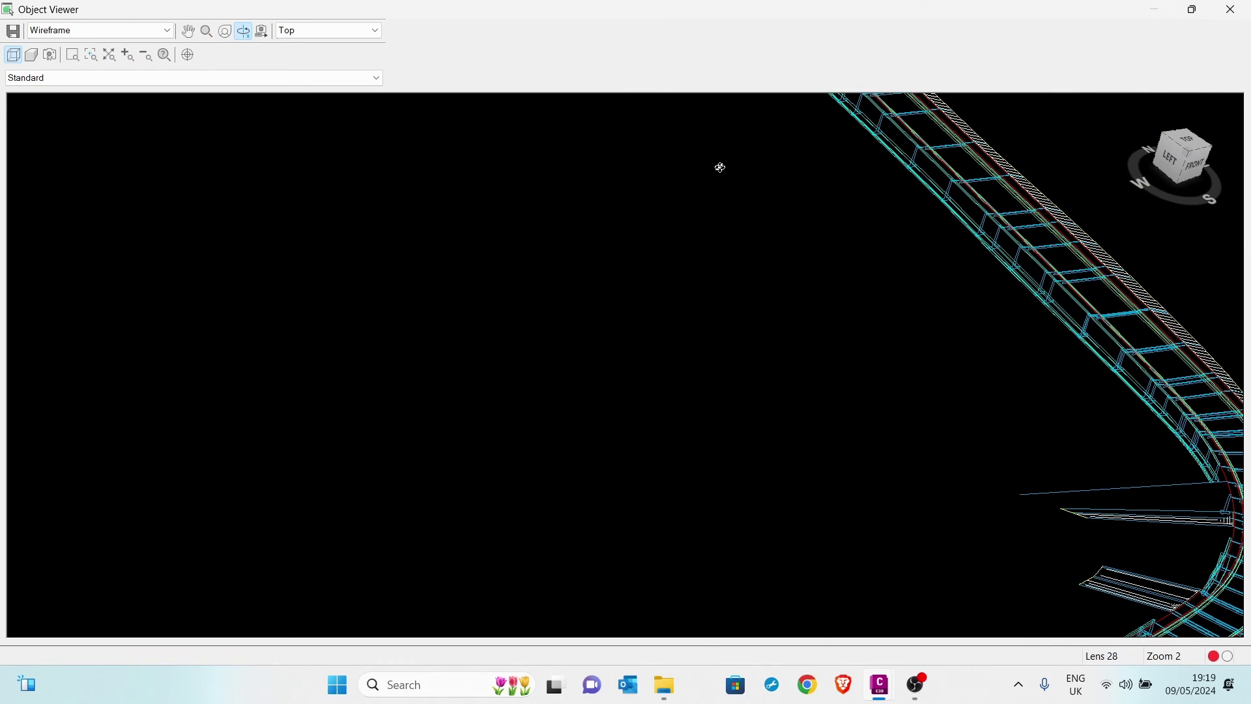
click(1222, 14)
Zoom out and pan to an overview of the plan drawing
scroll(678, 375, down, 3)
middle_drag(717, 365, 578, 406)
scroll(587, 393, down, 2)
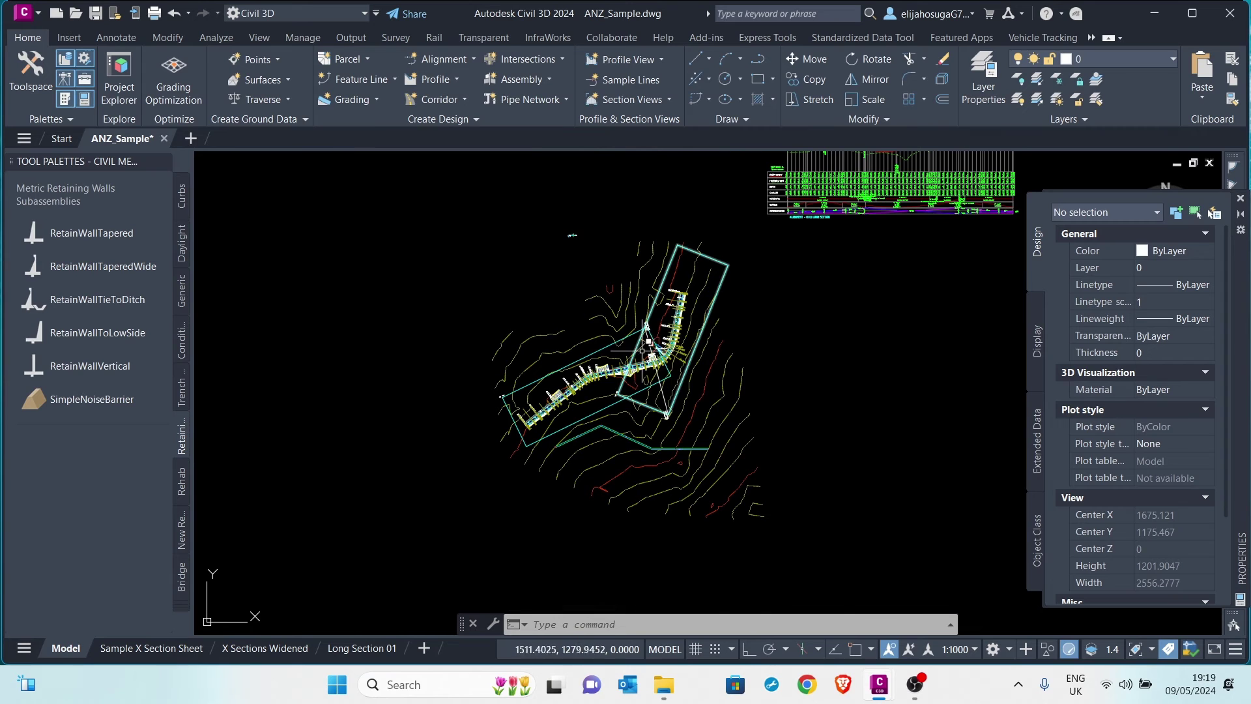
Zoom and pan from the alignment curve up to the long-section profile views
scroll(565, 335, up, 8)
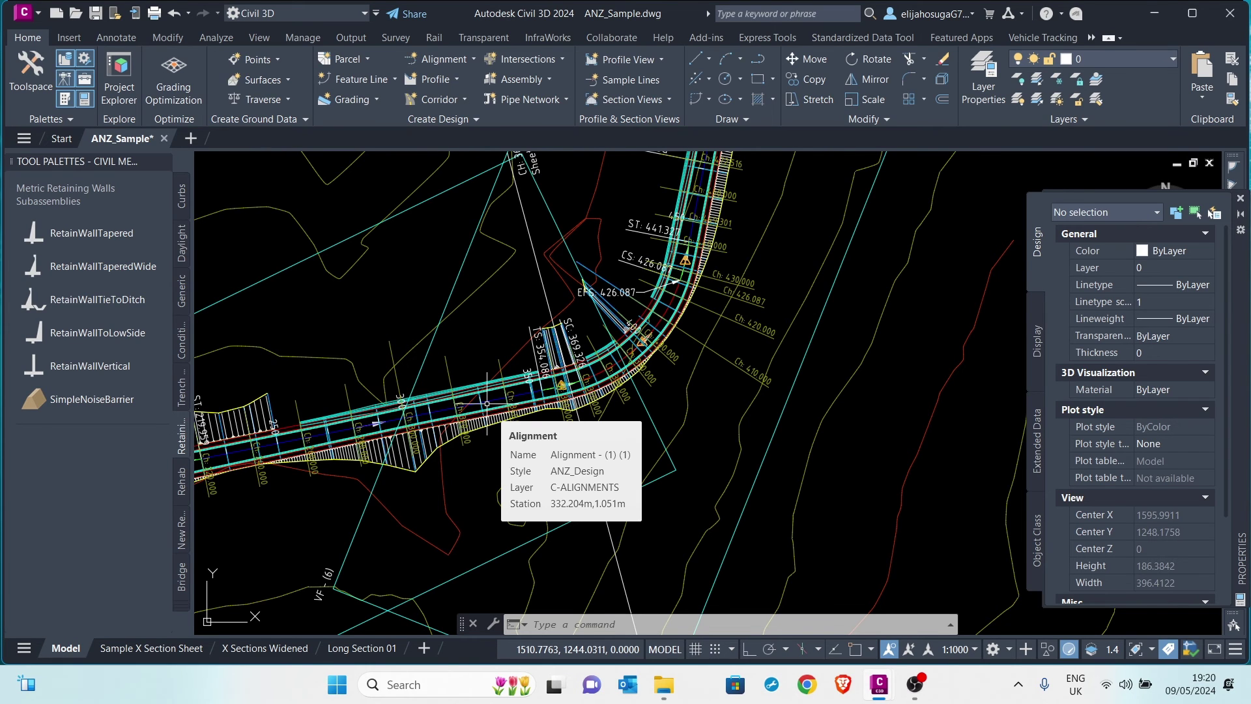
scroll(552, 304, down, 2)
middle_drag(608, 293, 424, 406)
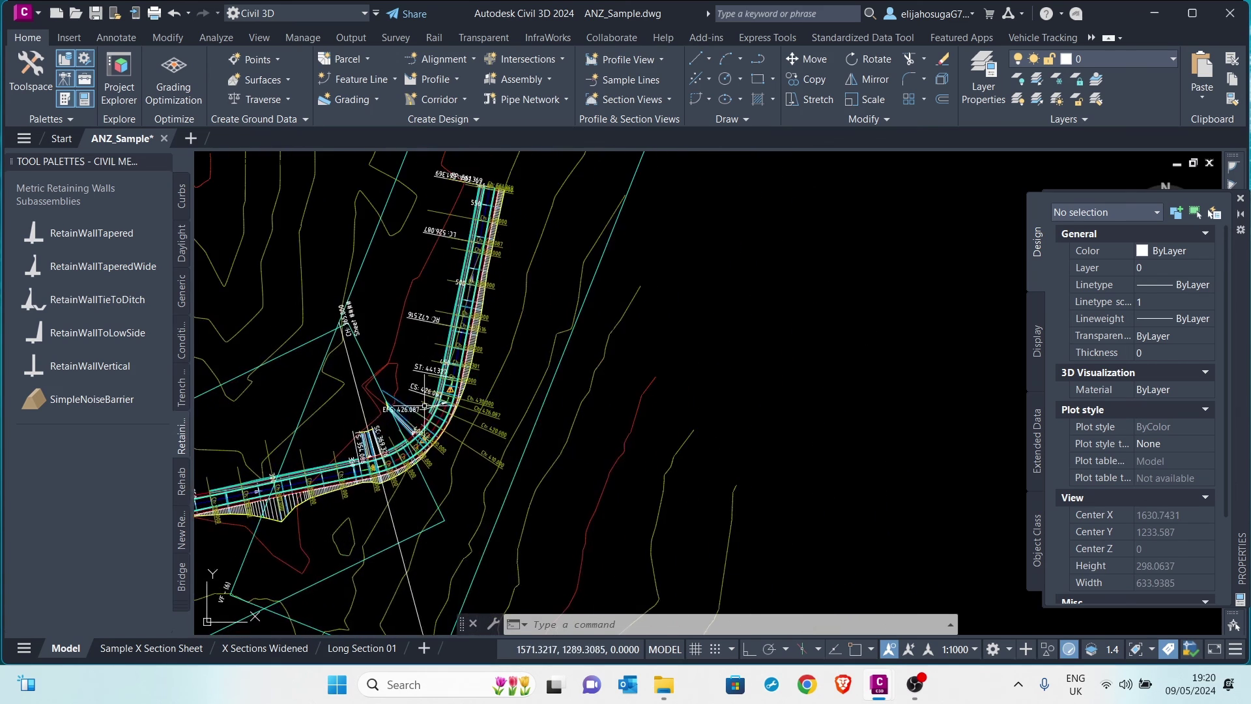
scroll(424, 406, down, 2)
scroll(467, 391, down, 4)
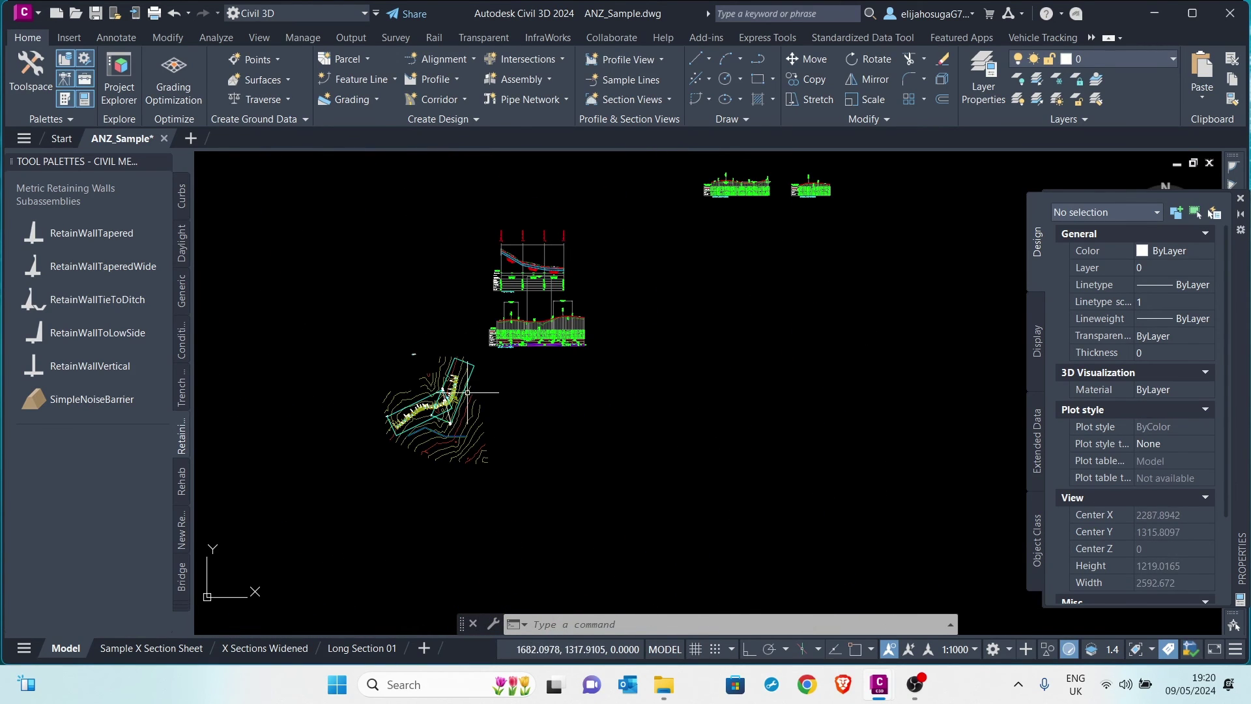
scroll(467, 391, up, 4)
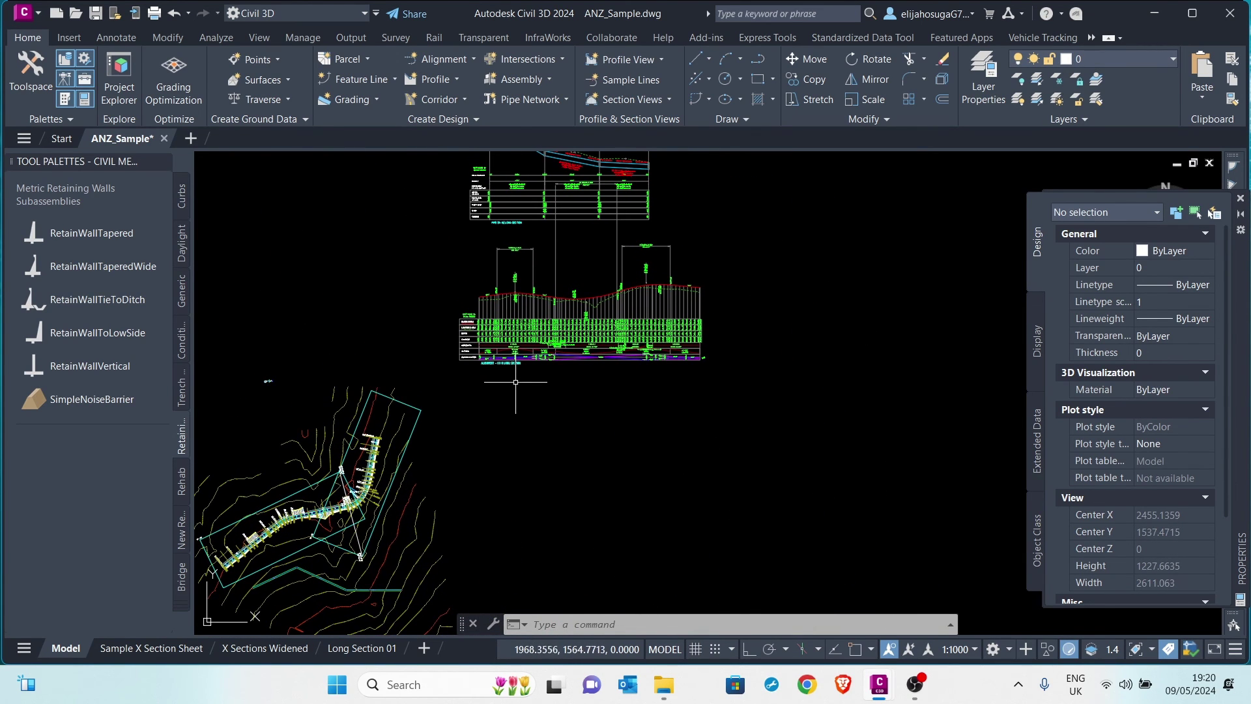
mouse_move(510, 385)
middle_down()
mouse_move(550, 466)
mouse_move(600, 451)
middle_up()
scroll(629, 371, up, 4)
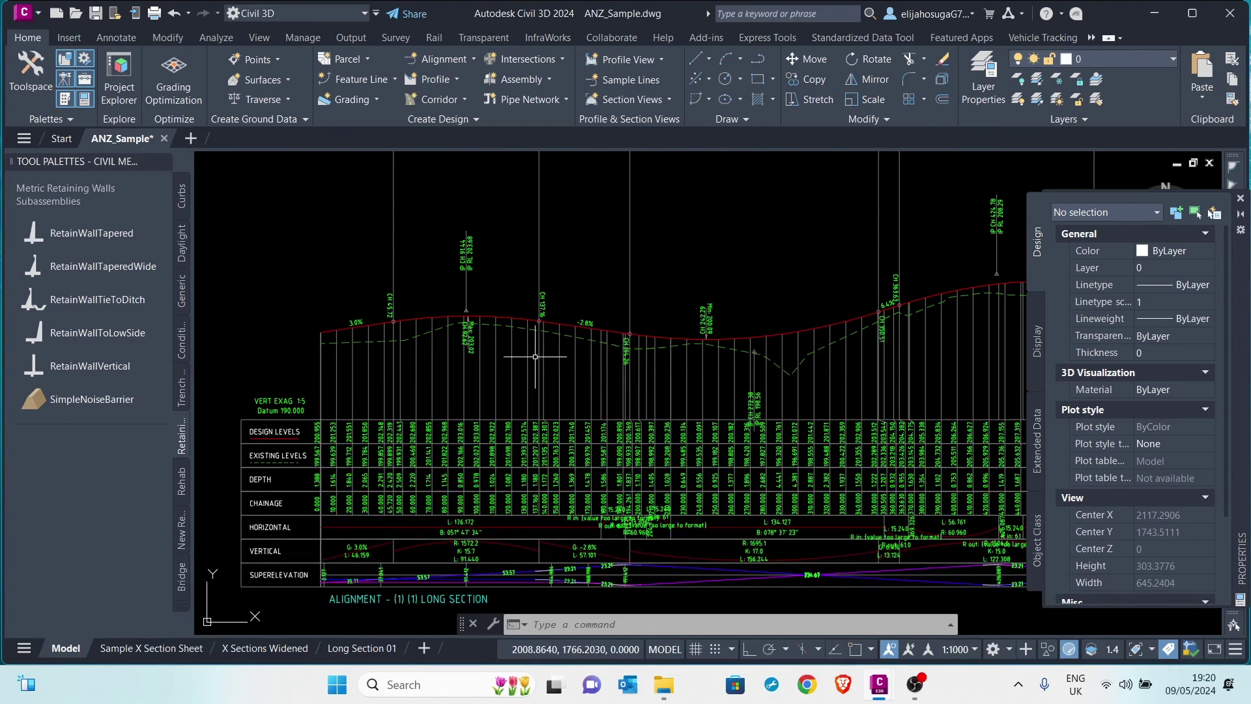
scroll(534, 349, down, 2)
middle_drag(652, 334, 605, 410)
scroll(588, 379, up, 2)
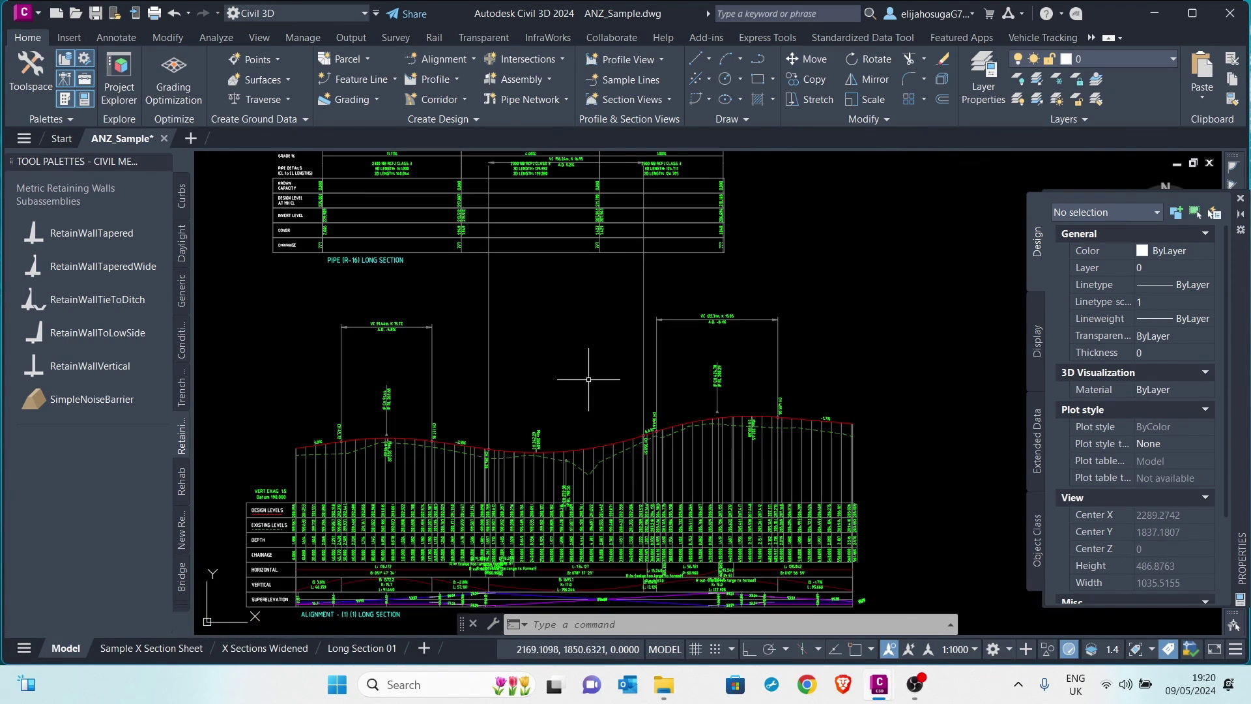
scroll(582, 376, down, 4)
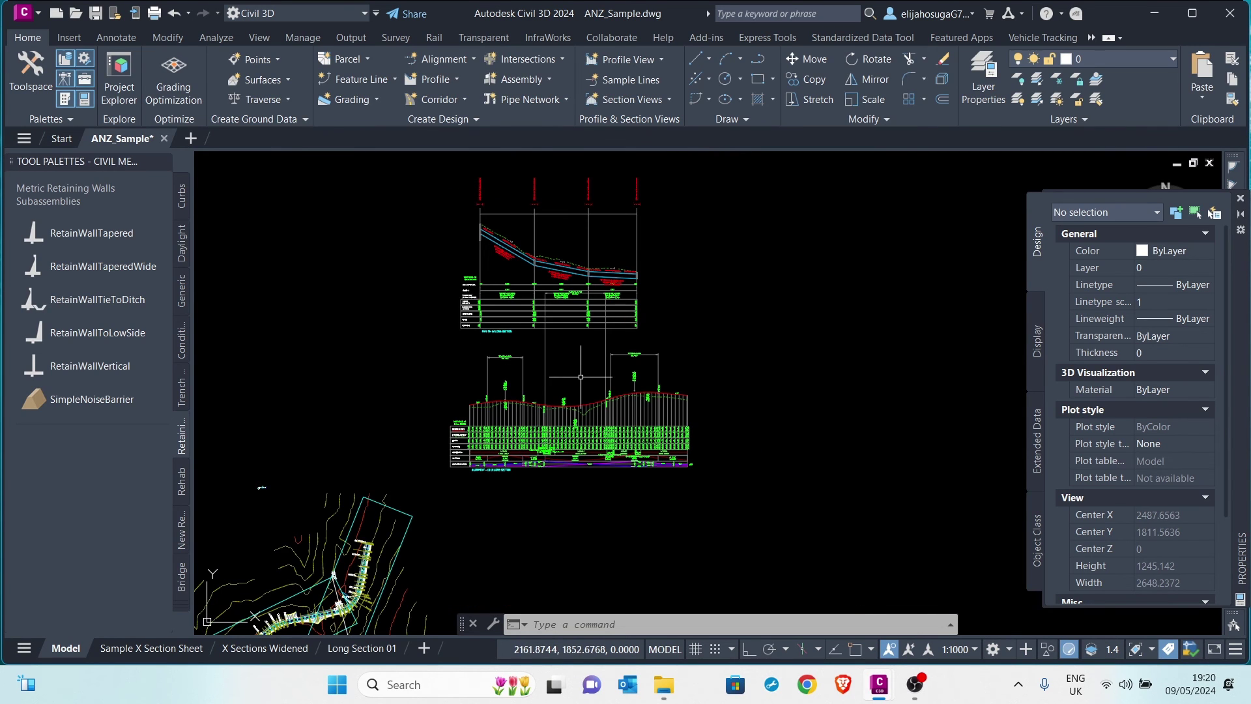
scroll(568, 370, up, 4)
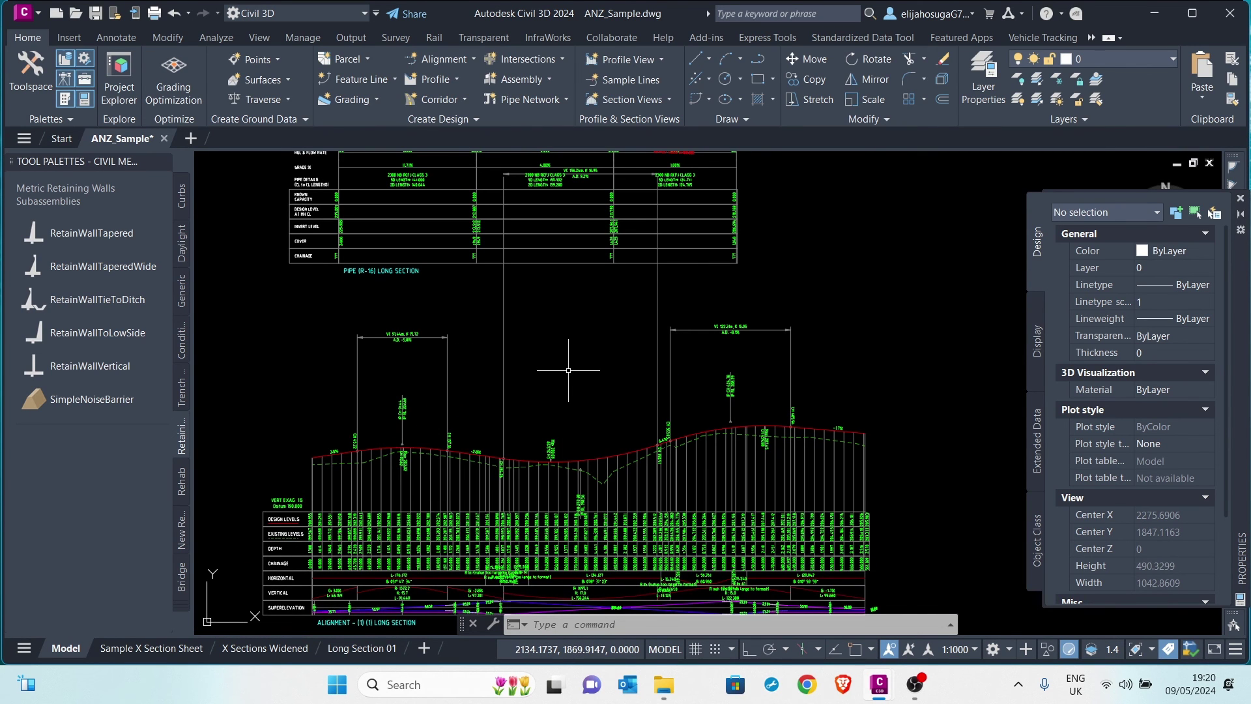